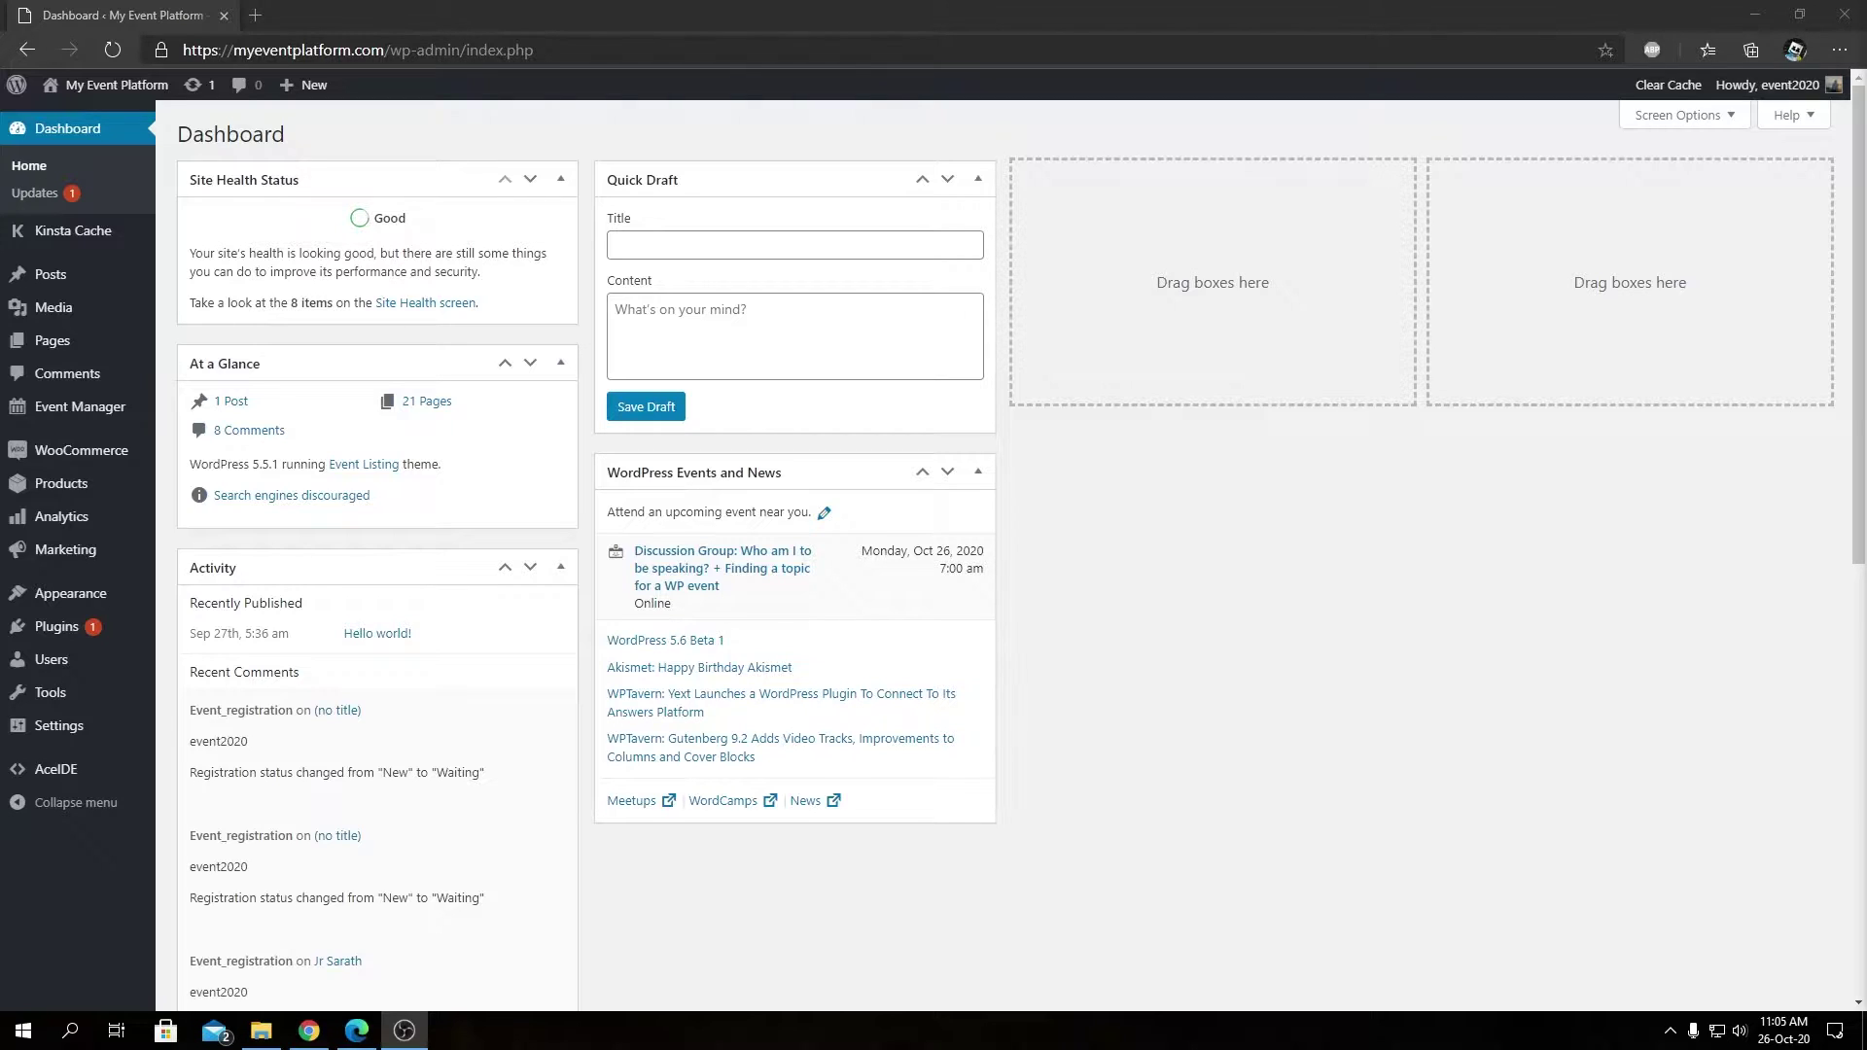
Upload sitepress-multilingual-cms.4.4.4.zip through Plugins > Add New > Upload Plugin and install it
click(1502, 620)
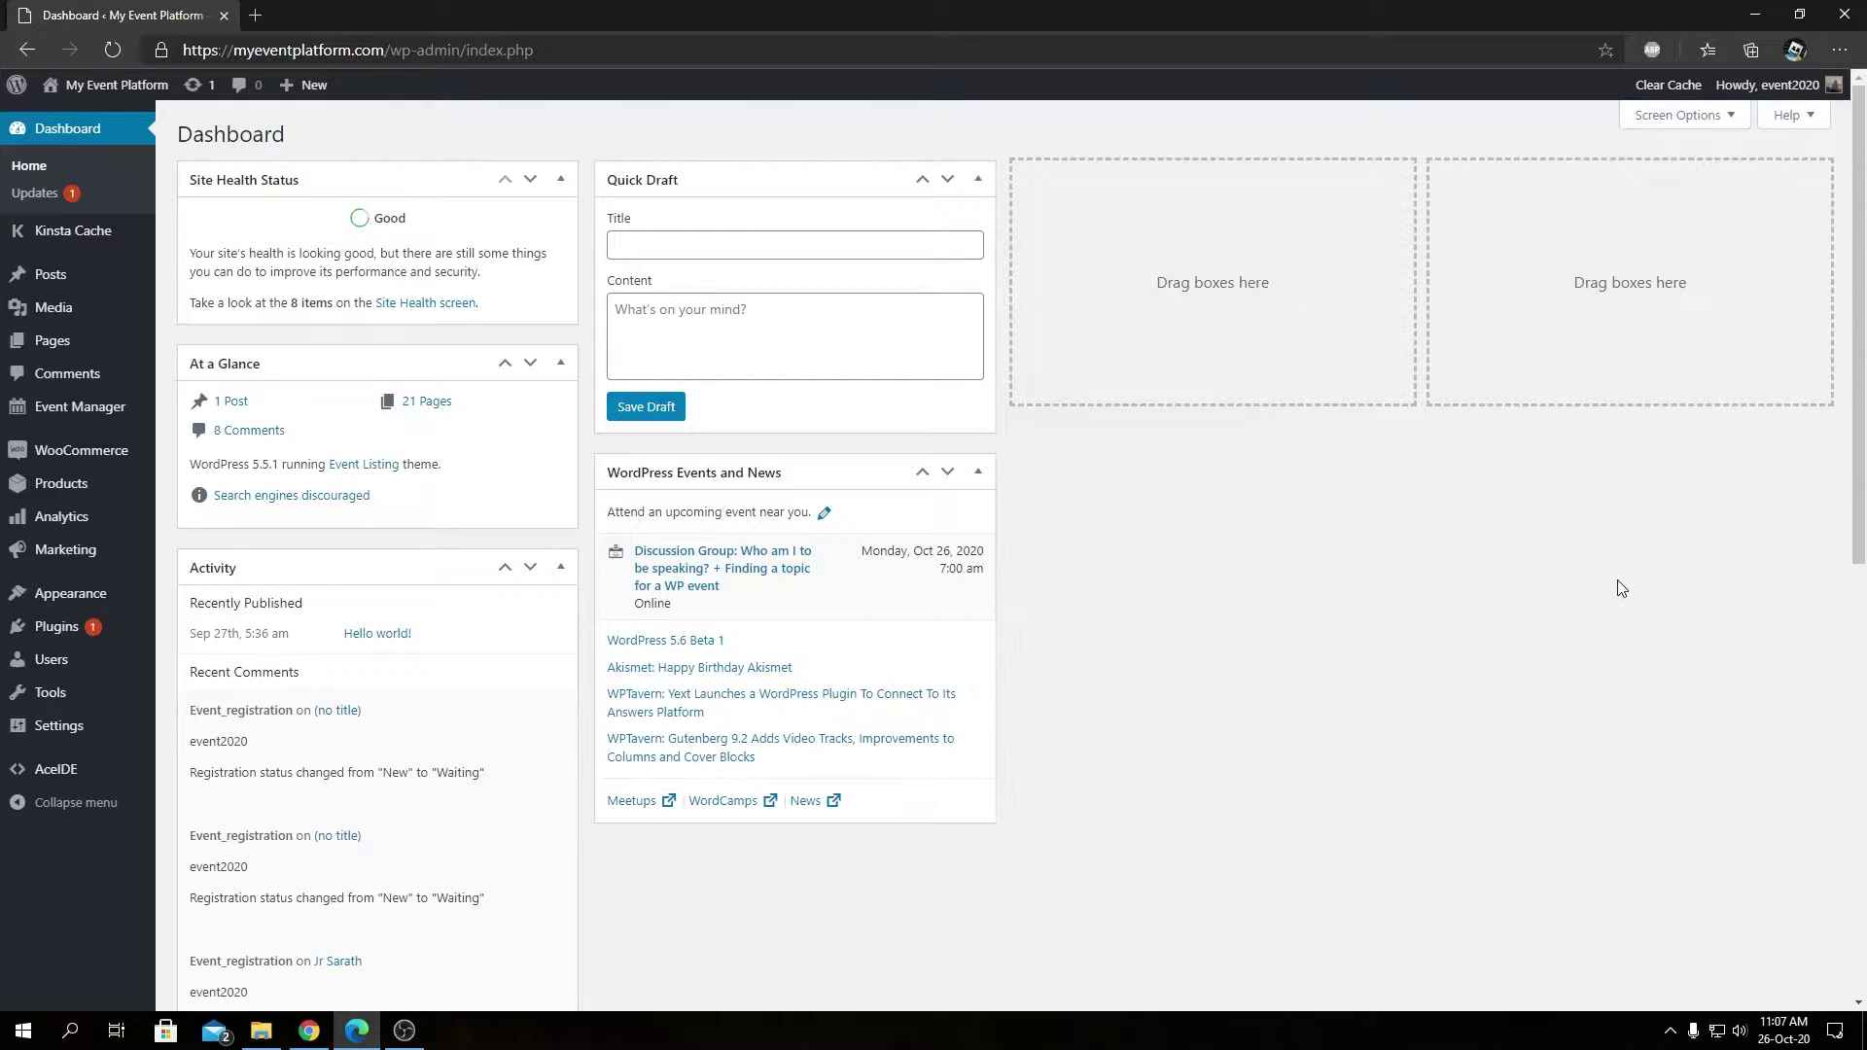
mouse_move(84, 633)
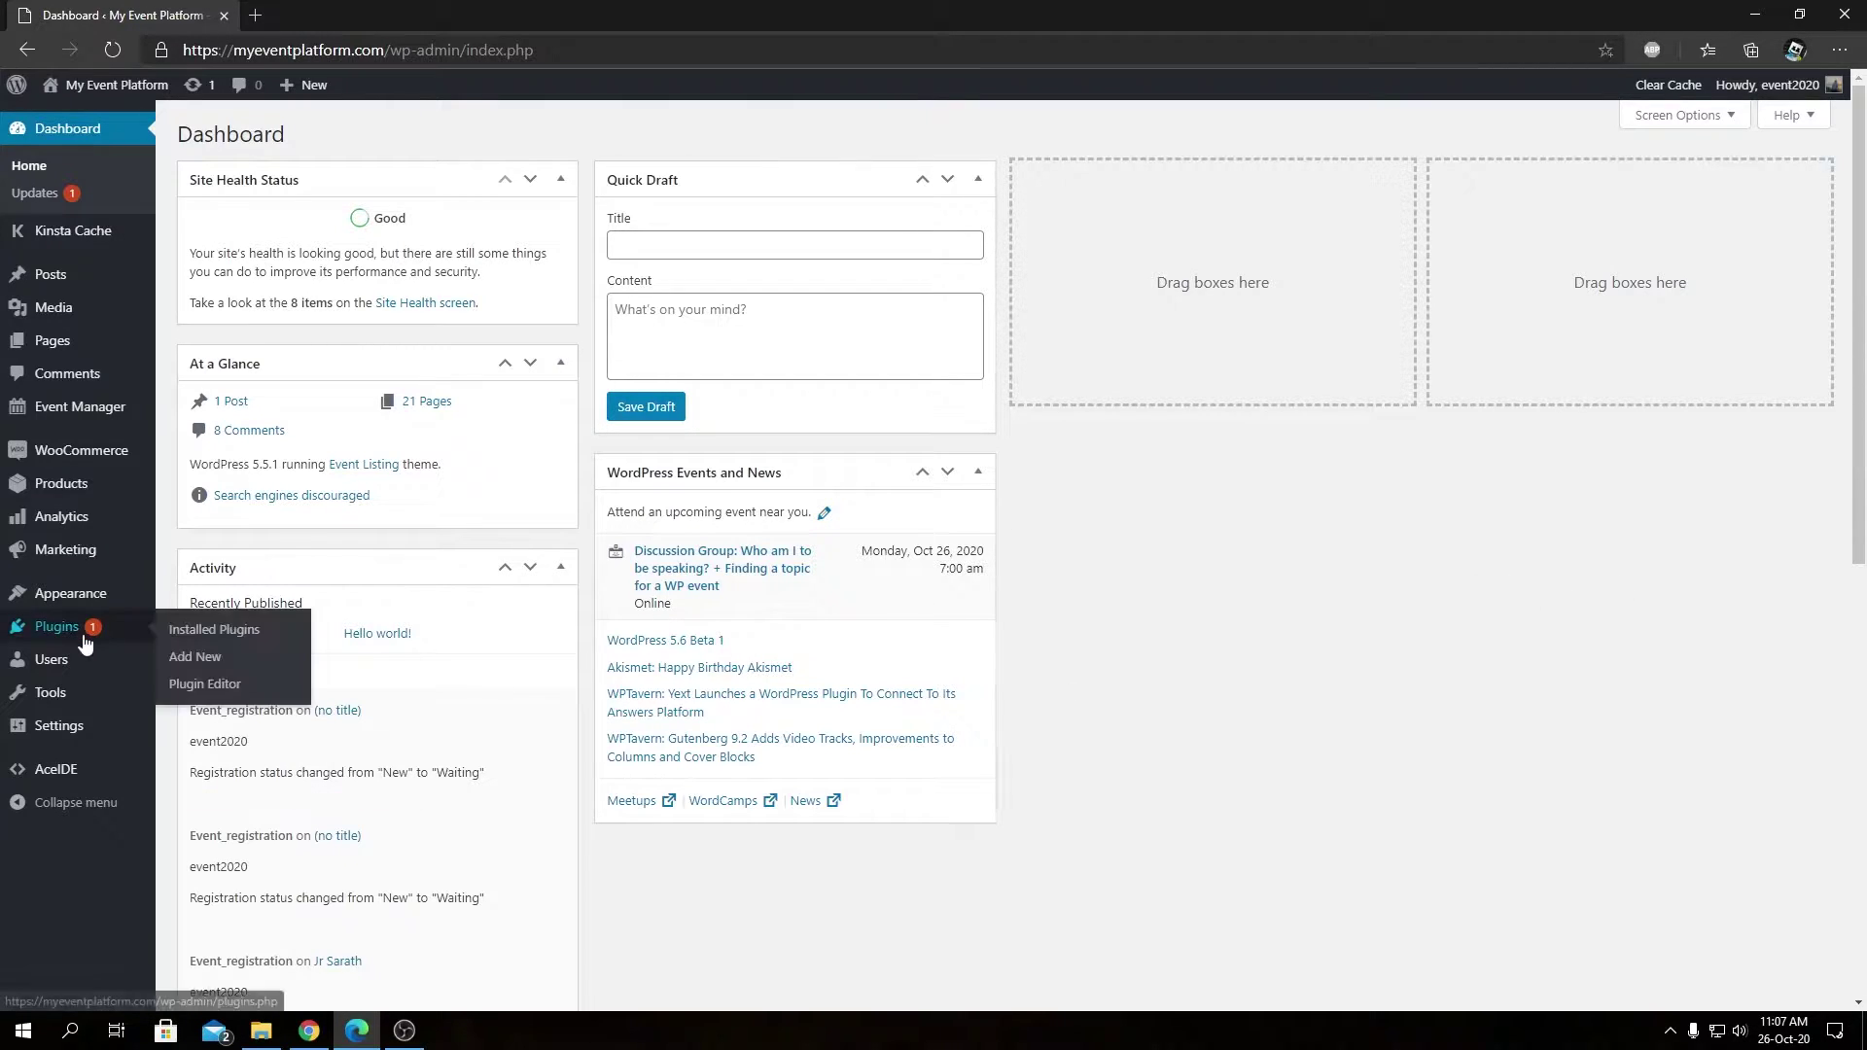
click(196, 658)
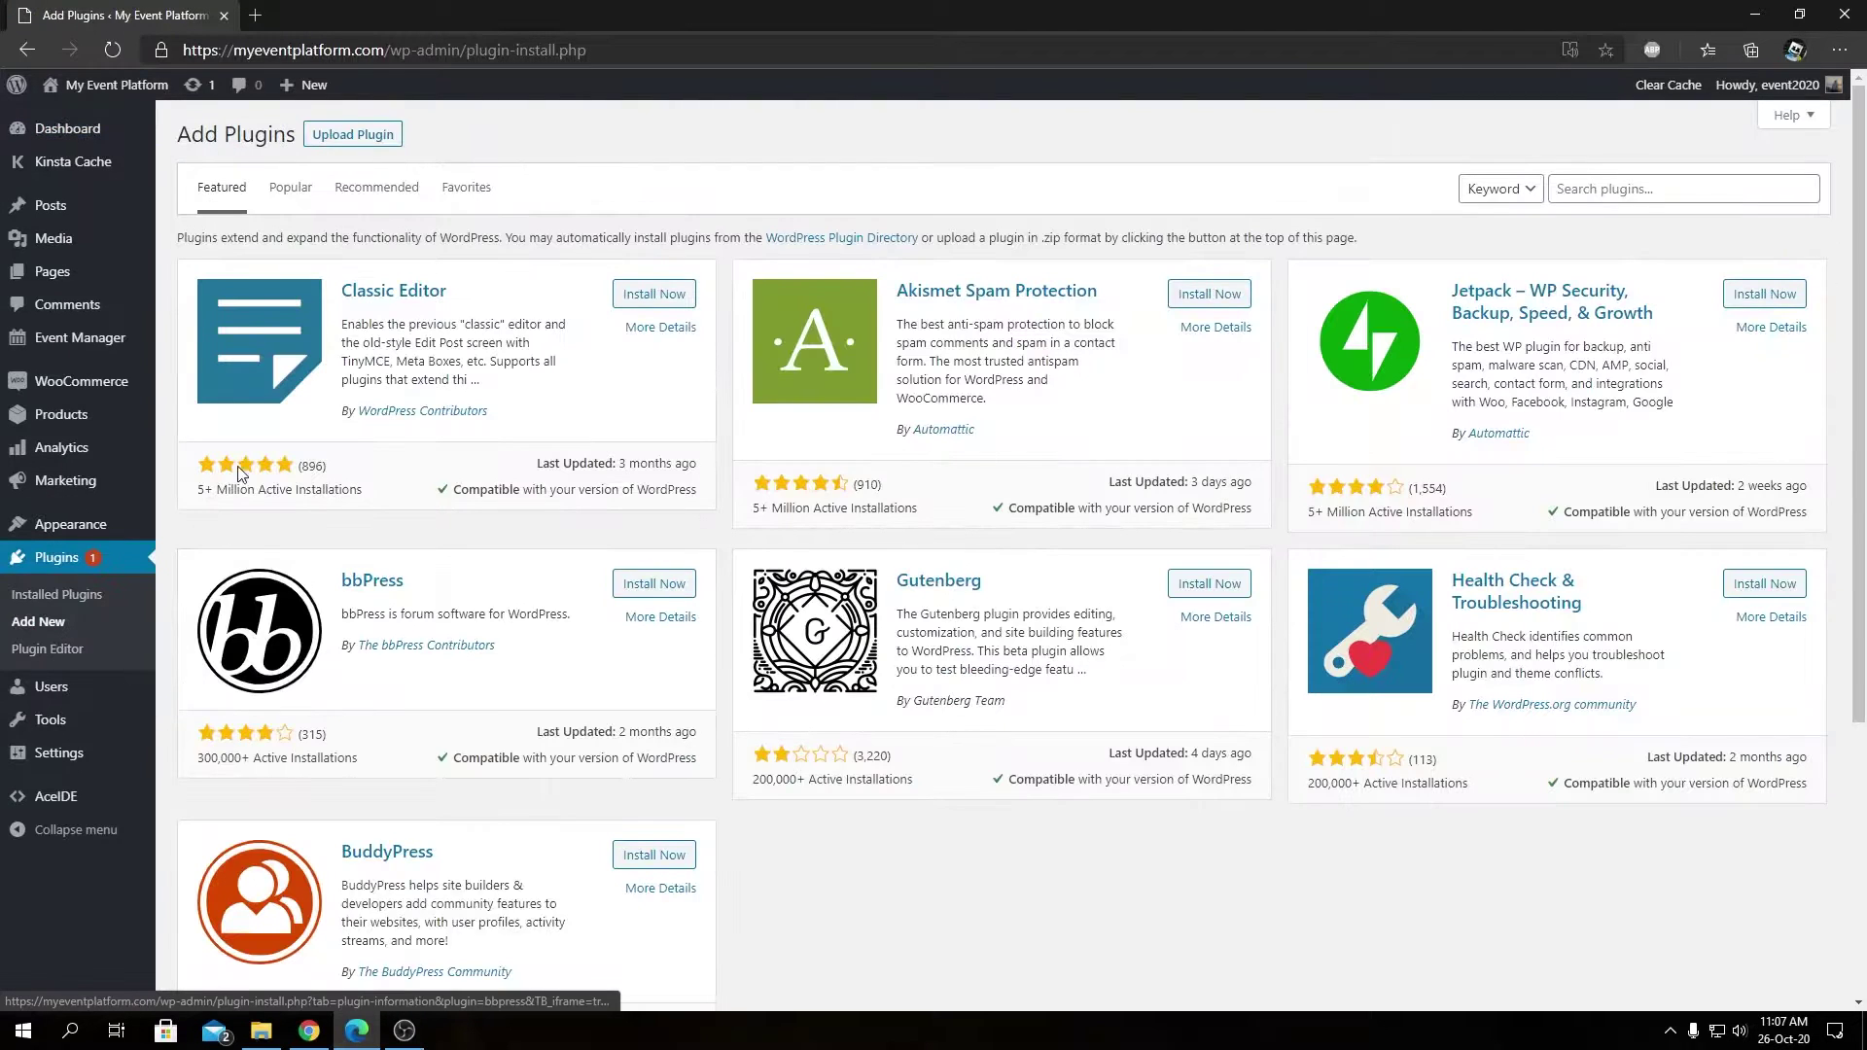
click(390, 147)
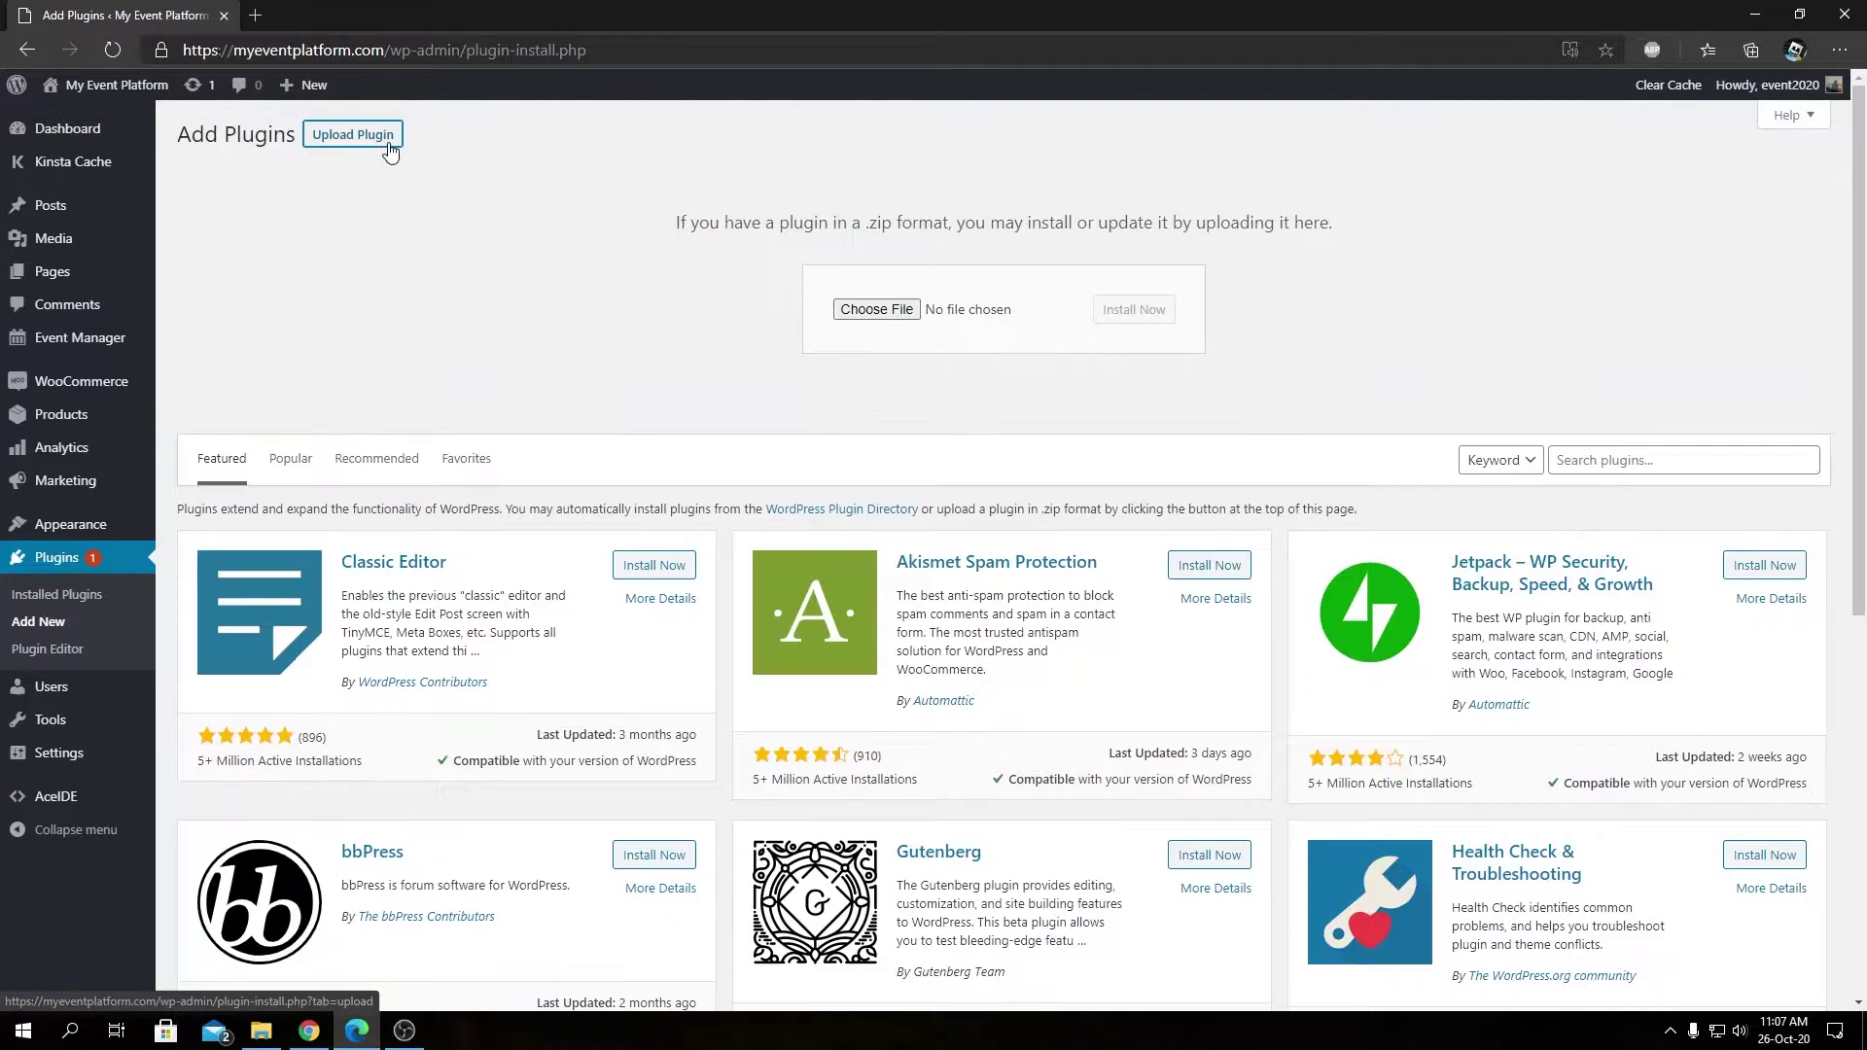
click(874, 311)
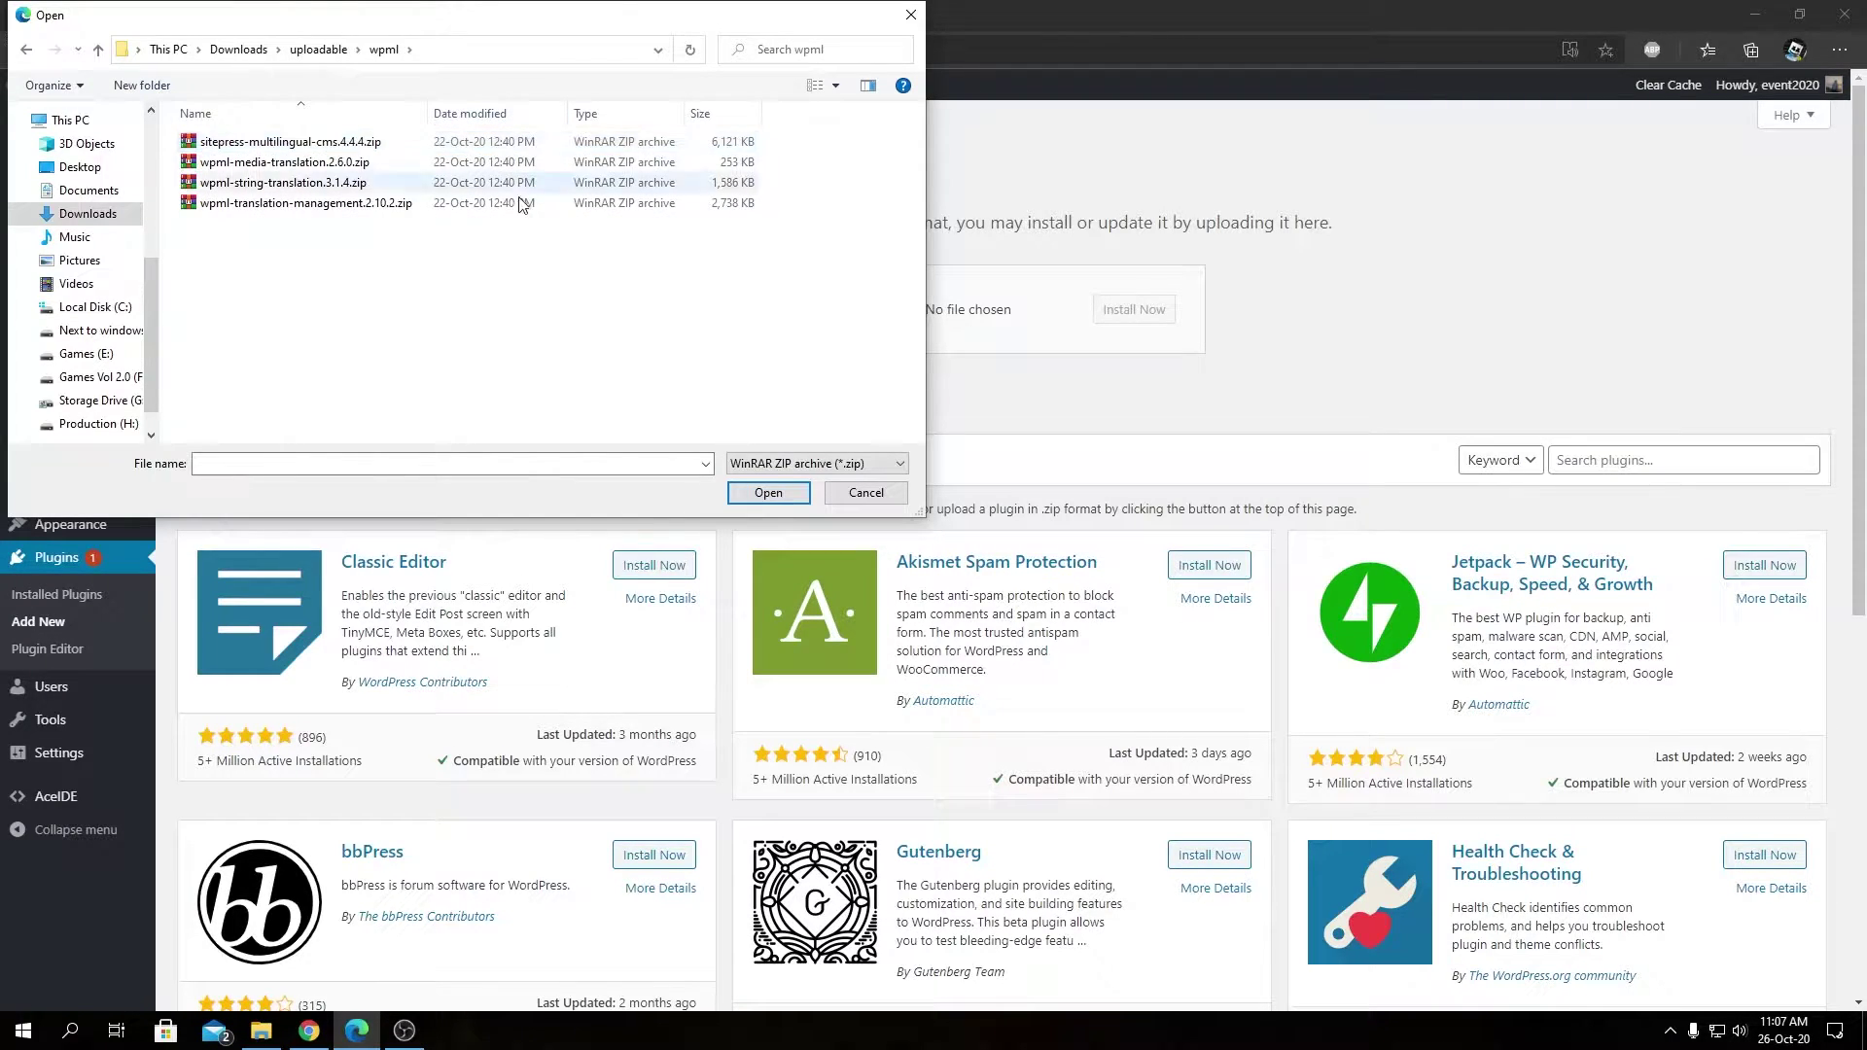
click(291, 149)
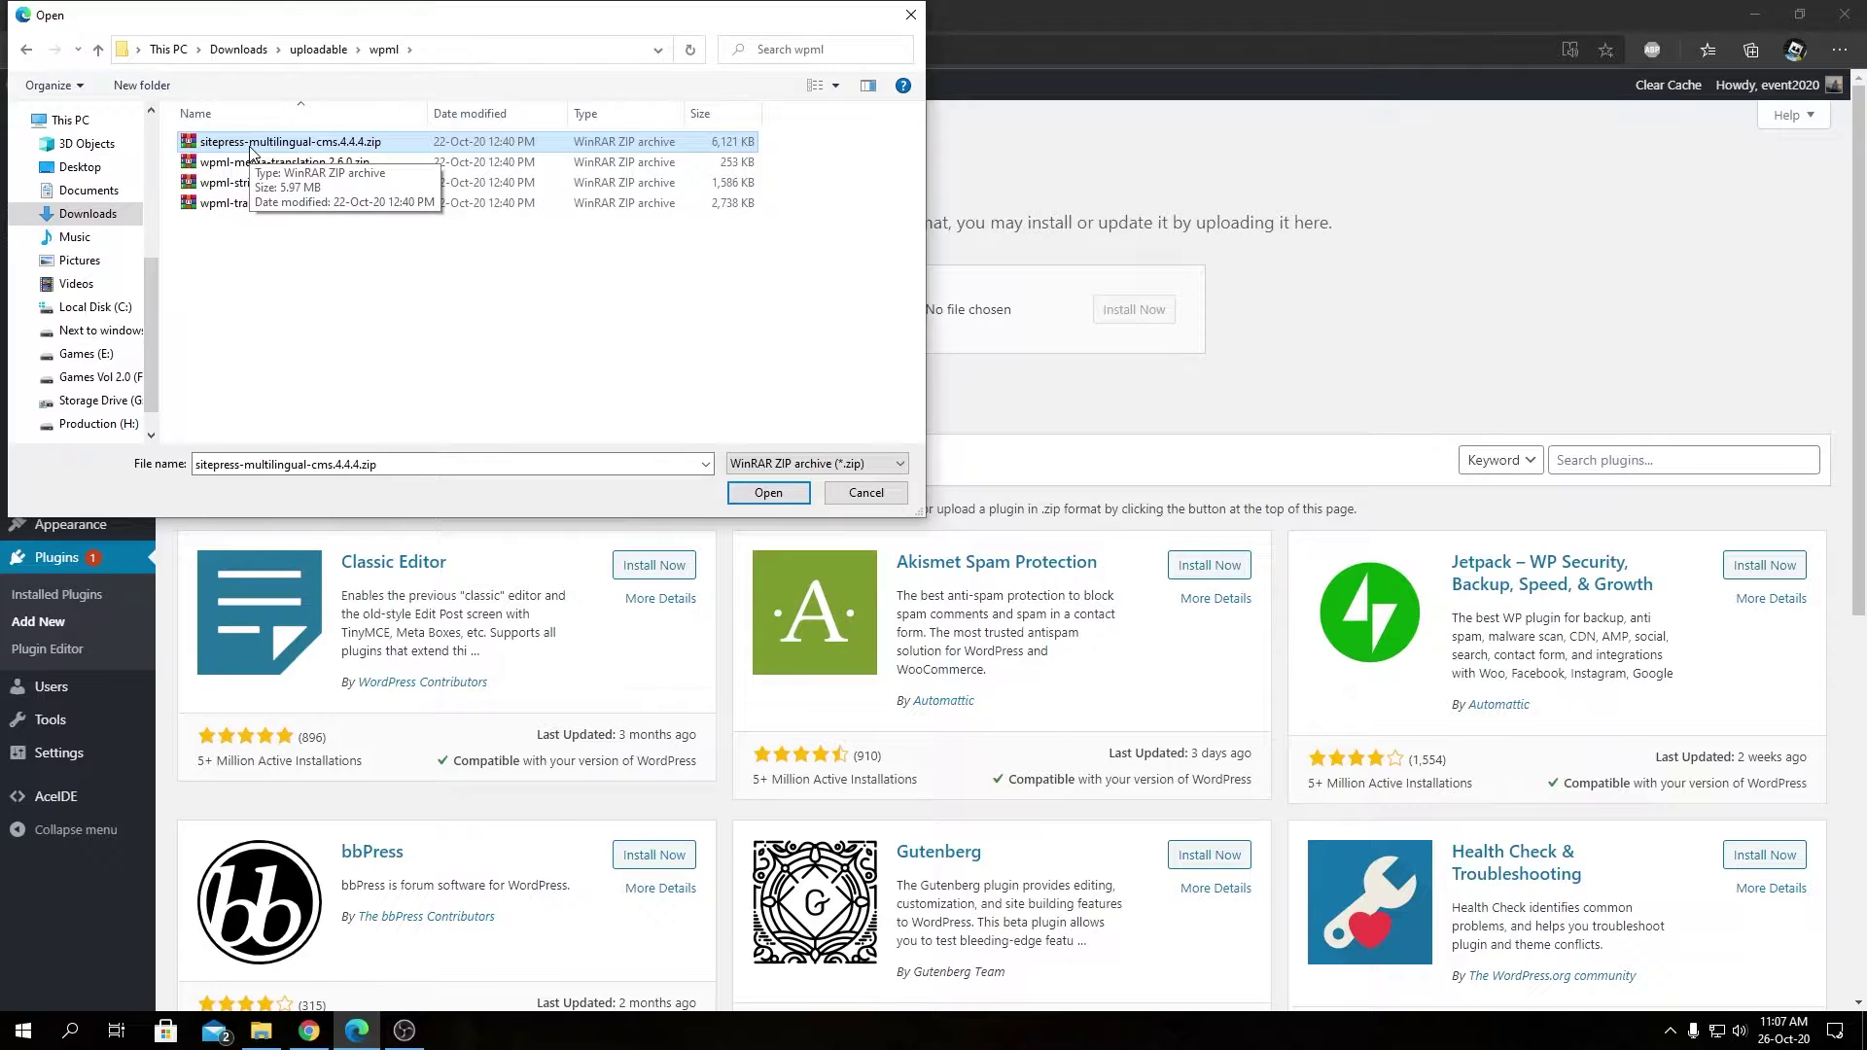
click(768, 493)
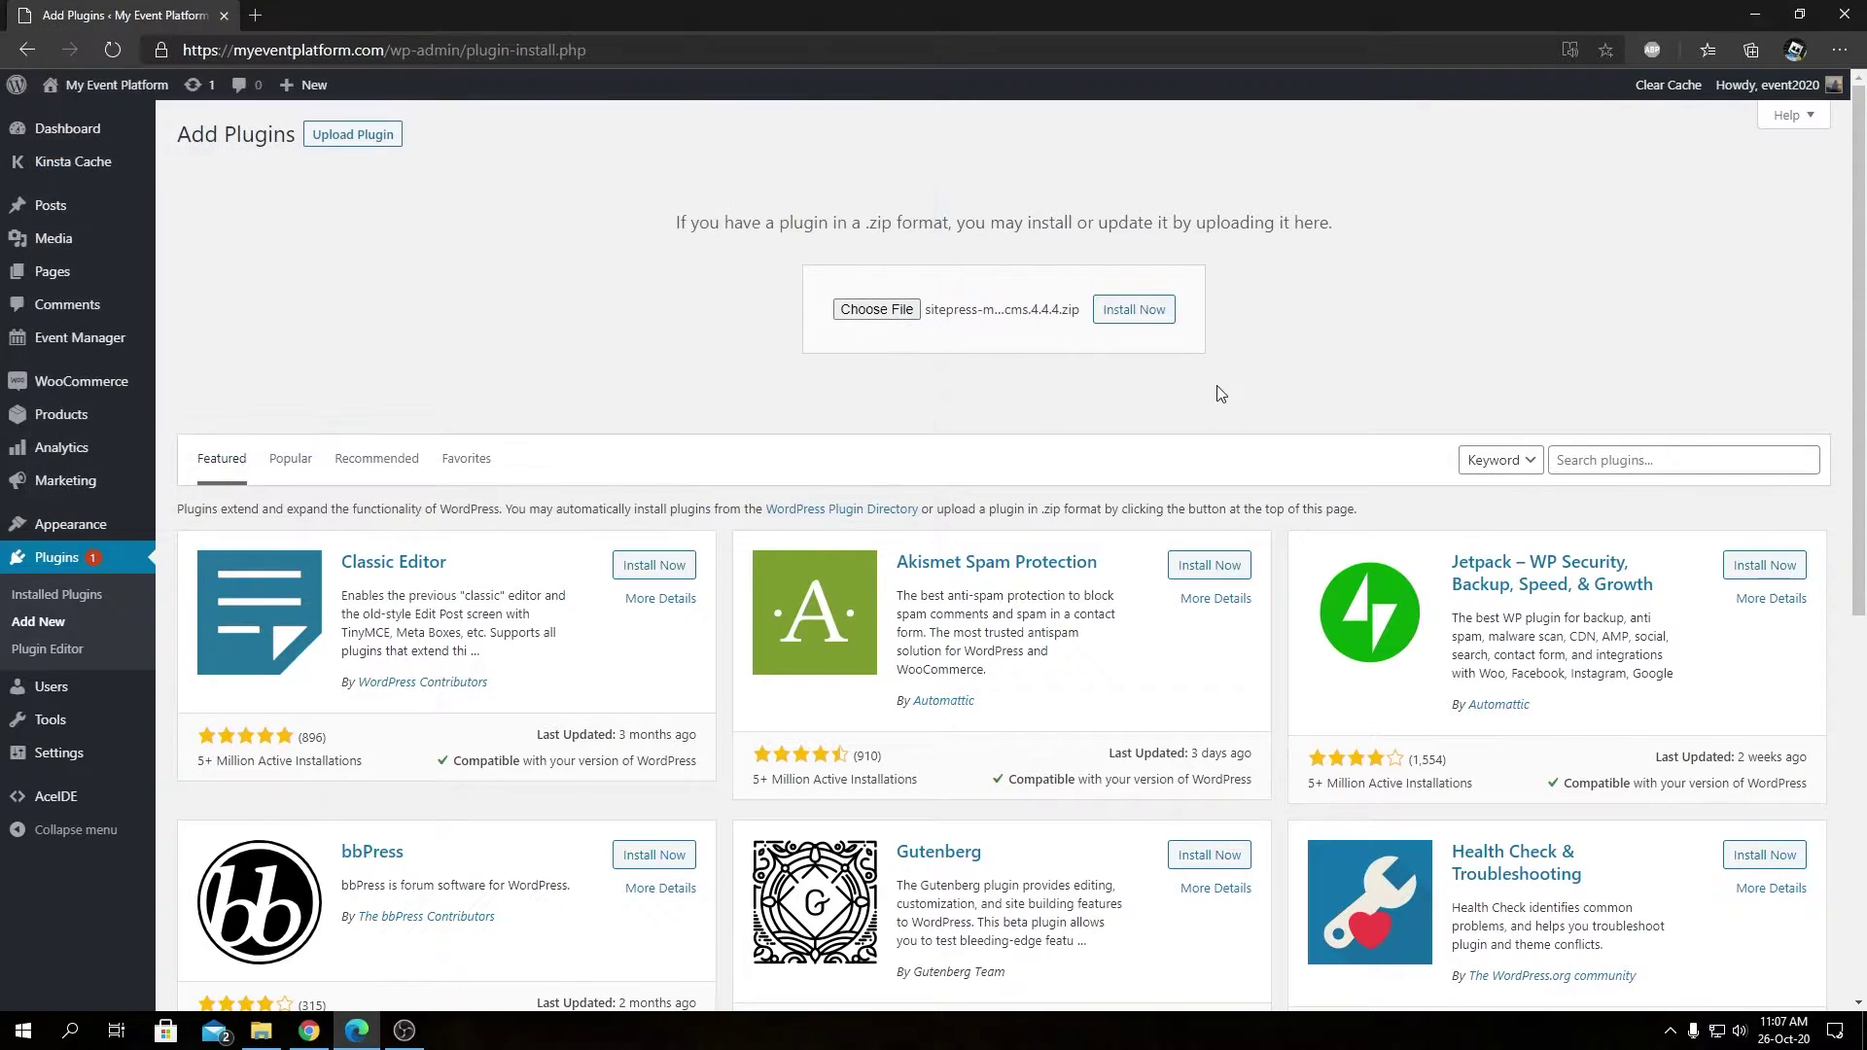
click(1161, 311)
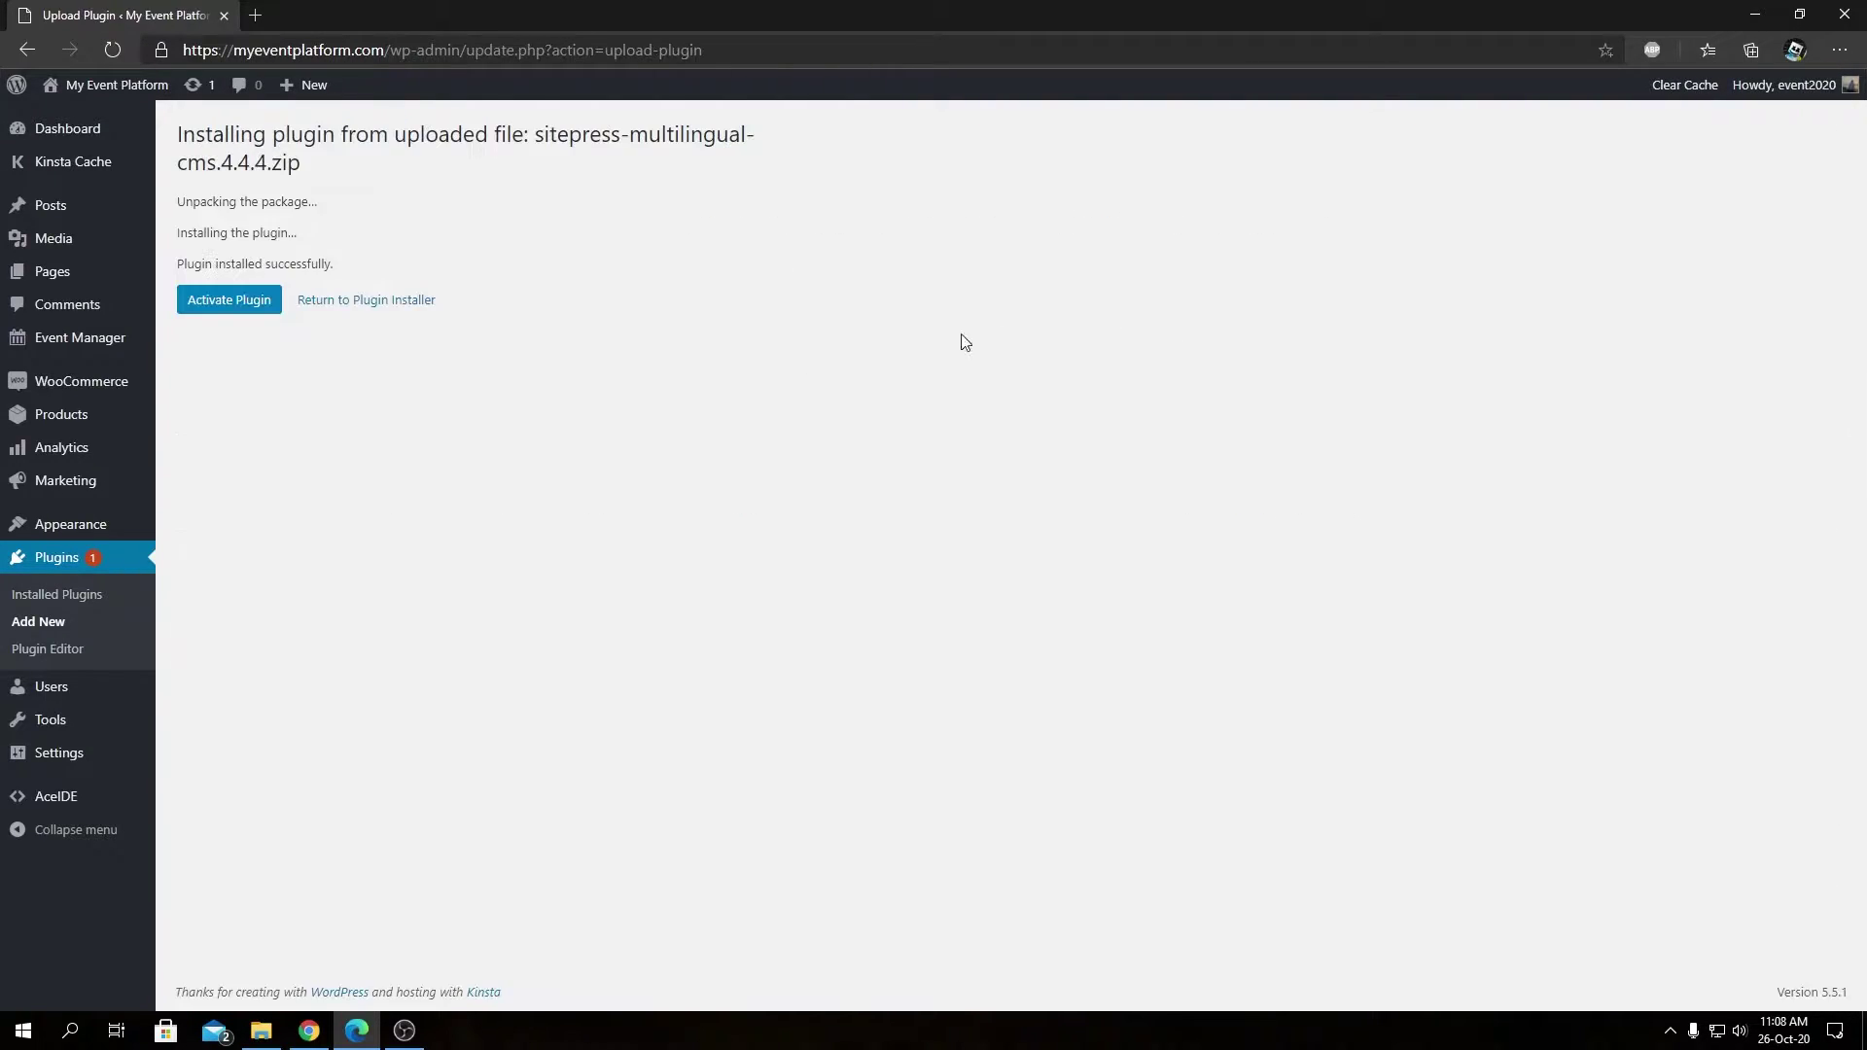
Activate the WPML plugin and launch the Configure WPML setup wizard
click(259, 309)
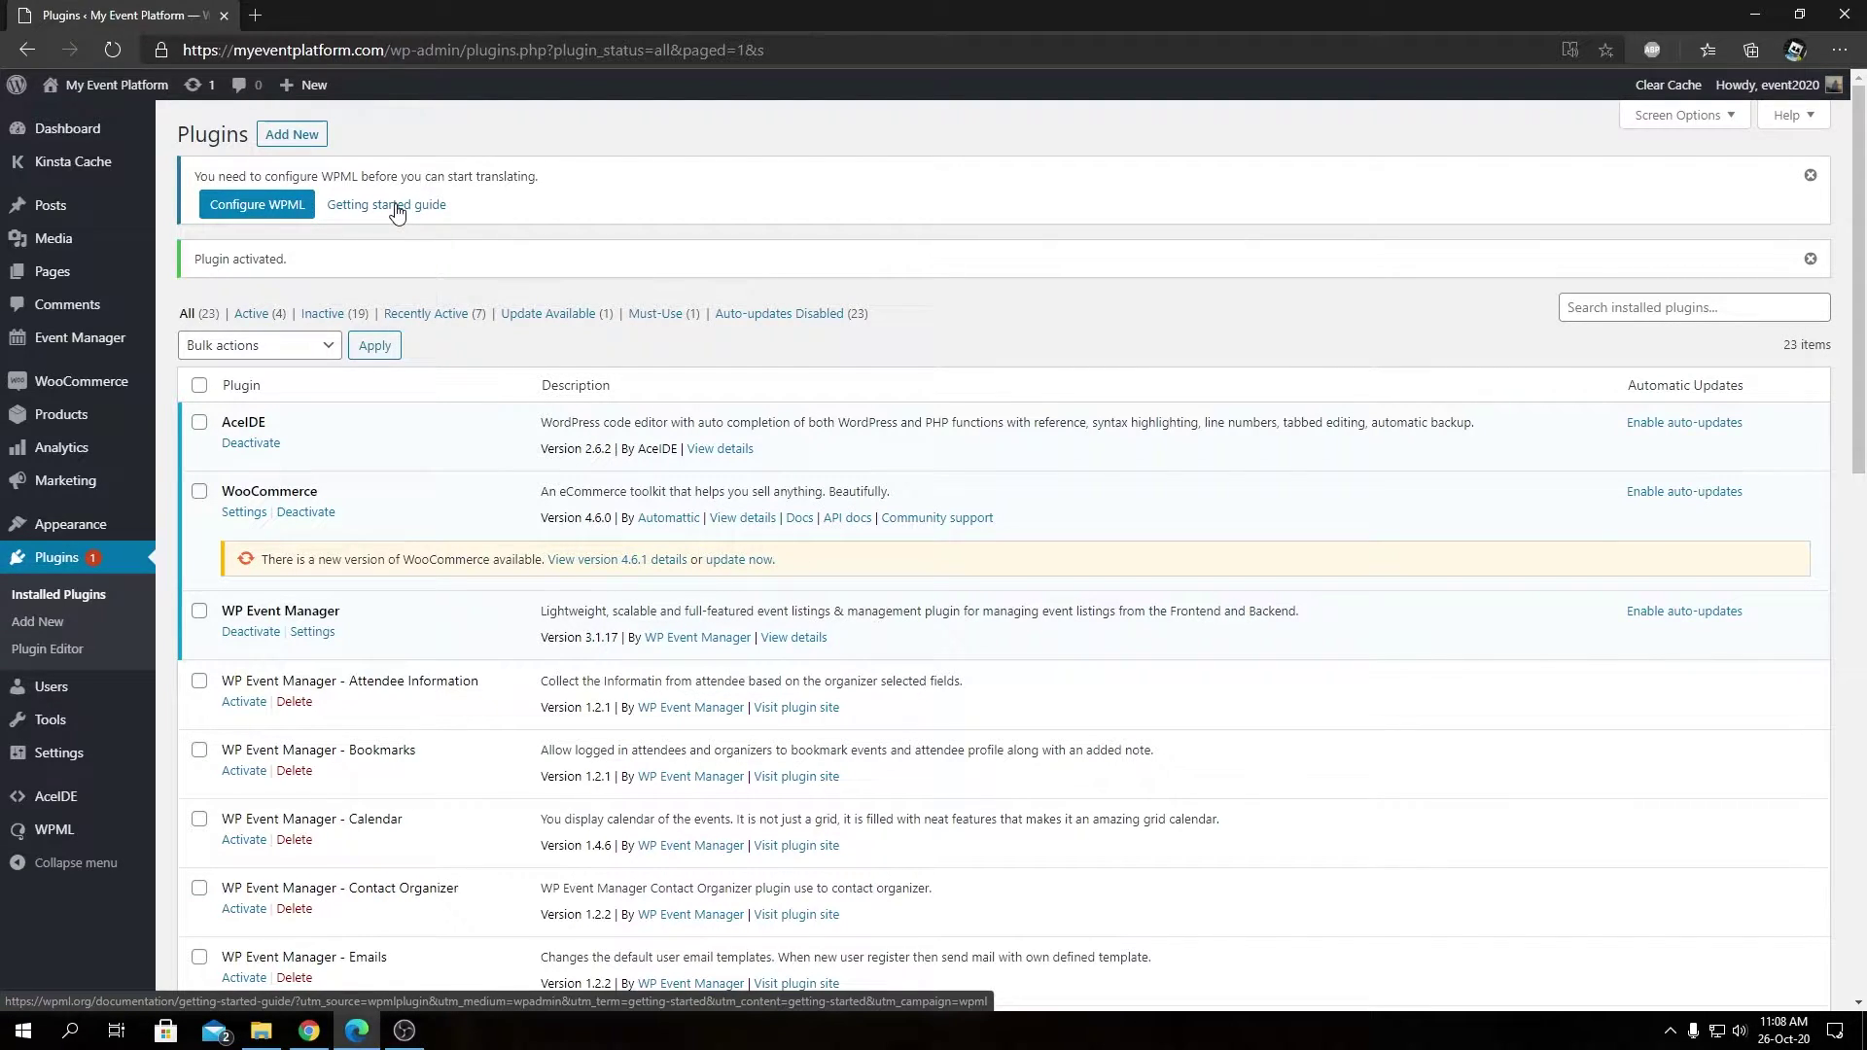
click(268, 216)
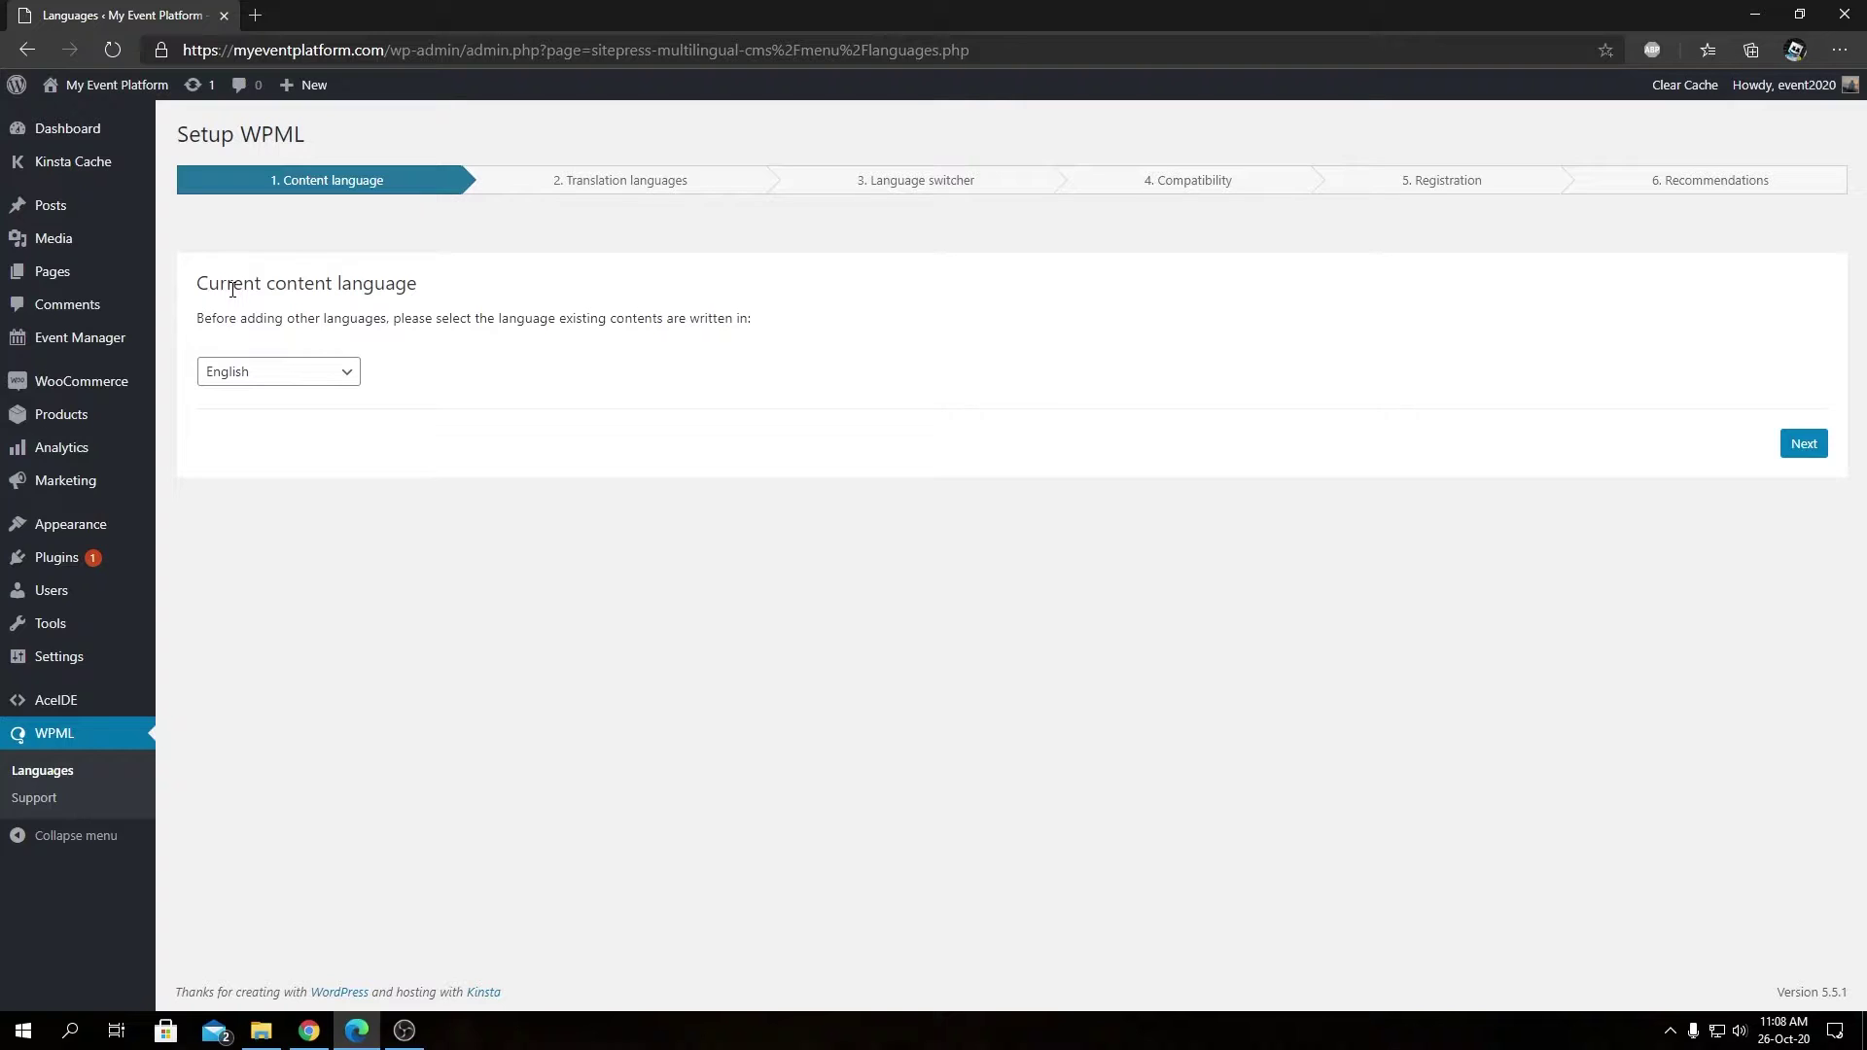
Leave English as the content language and advance to the Translation languages step
click(244, 384)
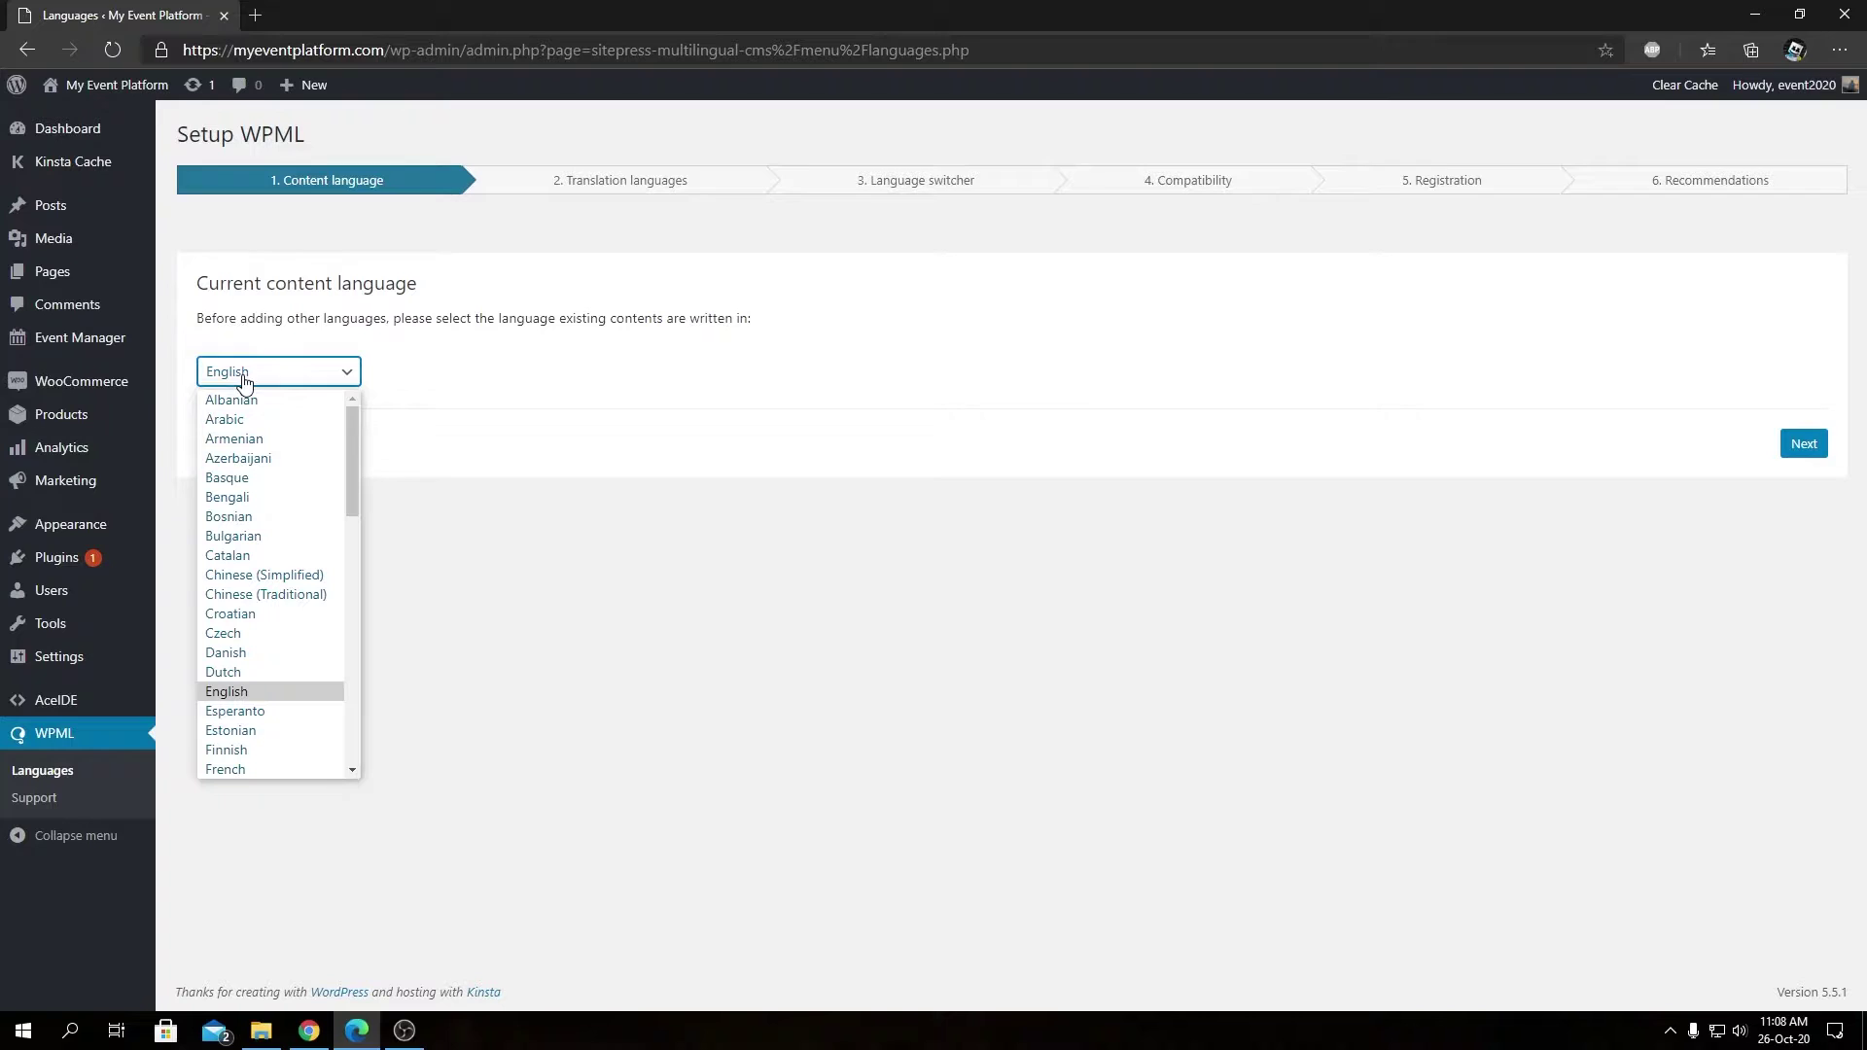
click(370, 654)
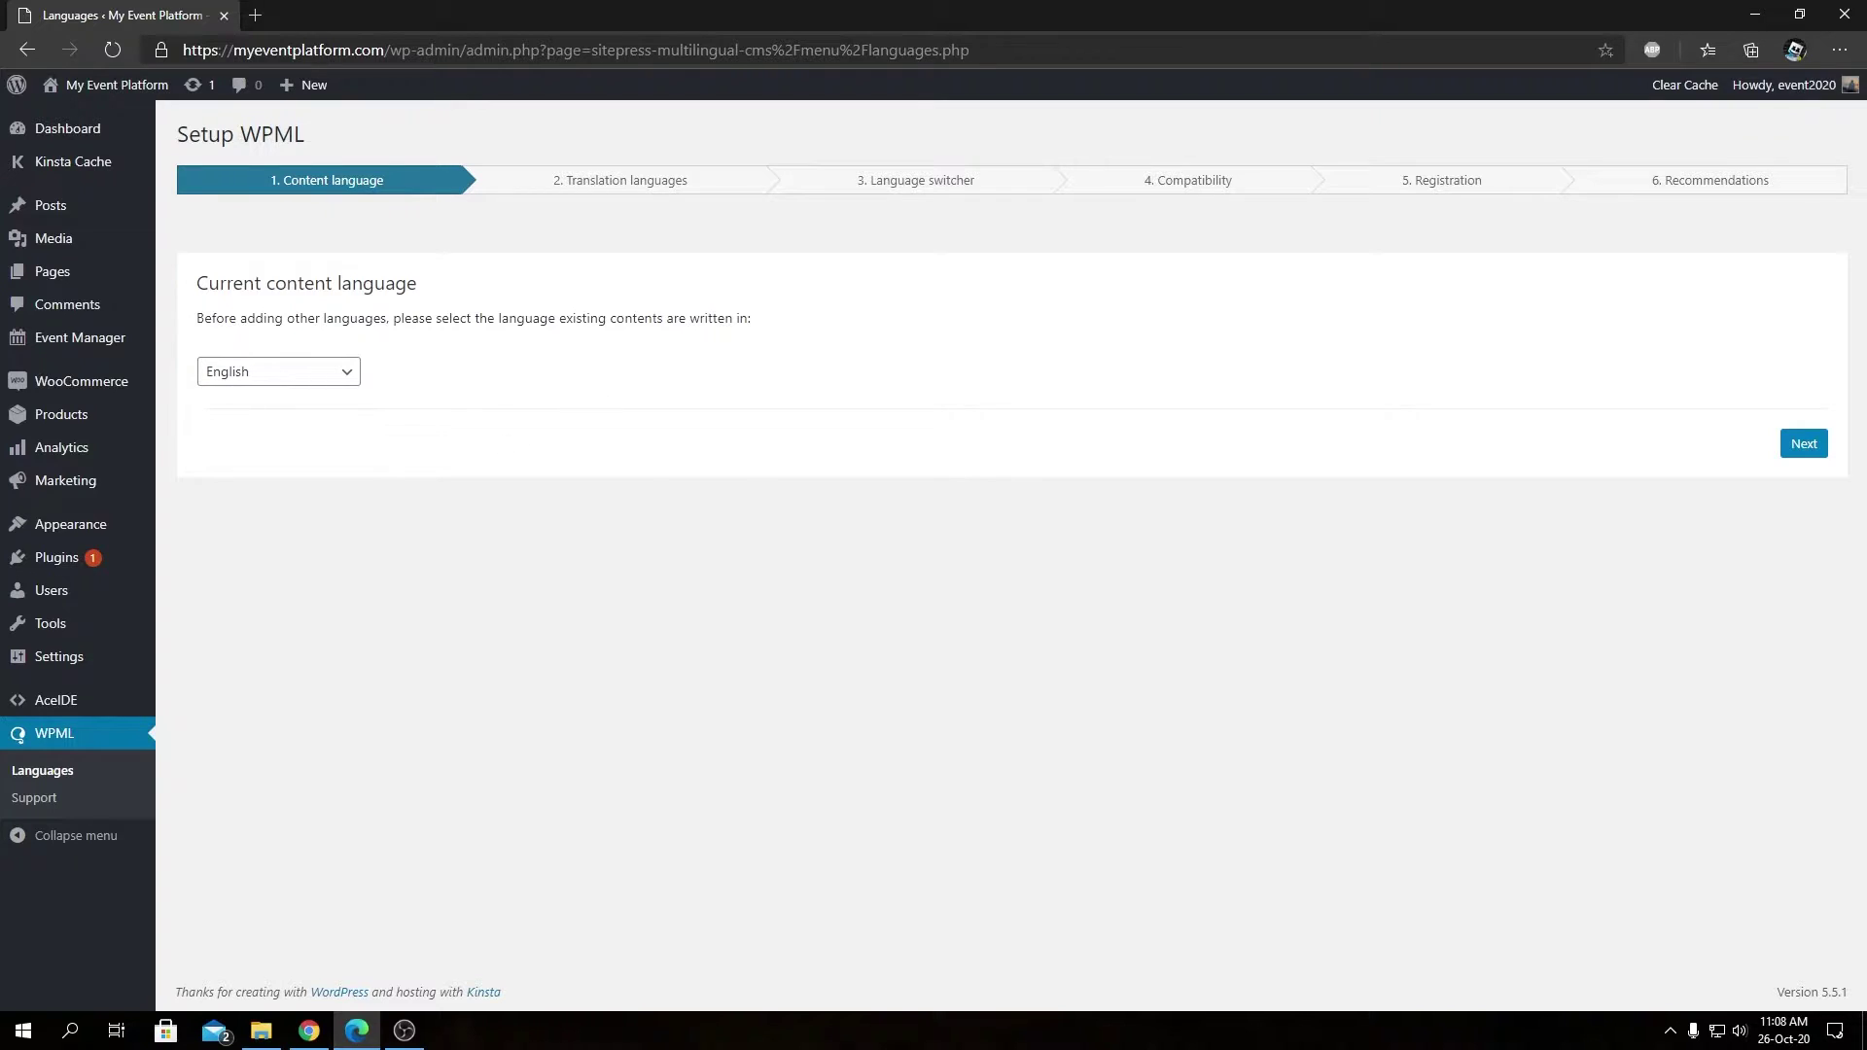
click(1797, 446)
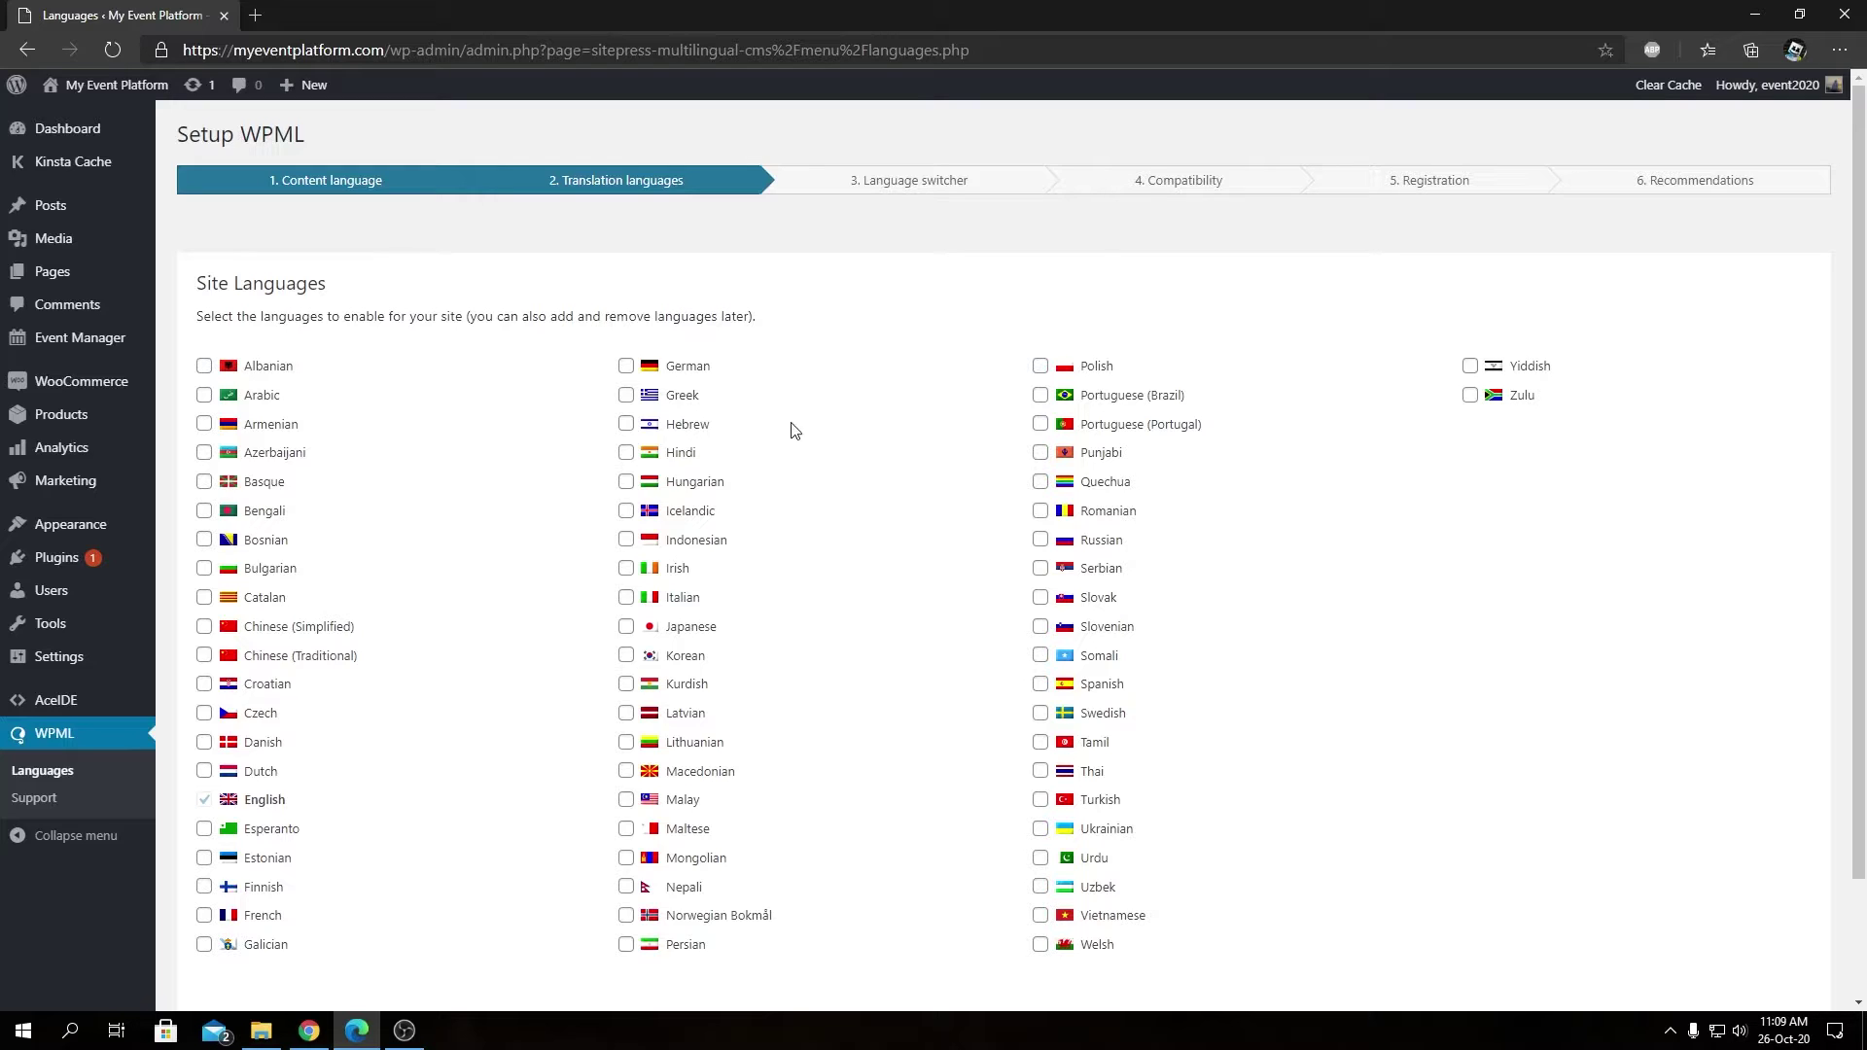
Tick Bengali under Site Languages and continue to the Language switcher step
scroll(607, 543, down, 2)
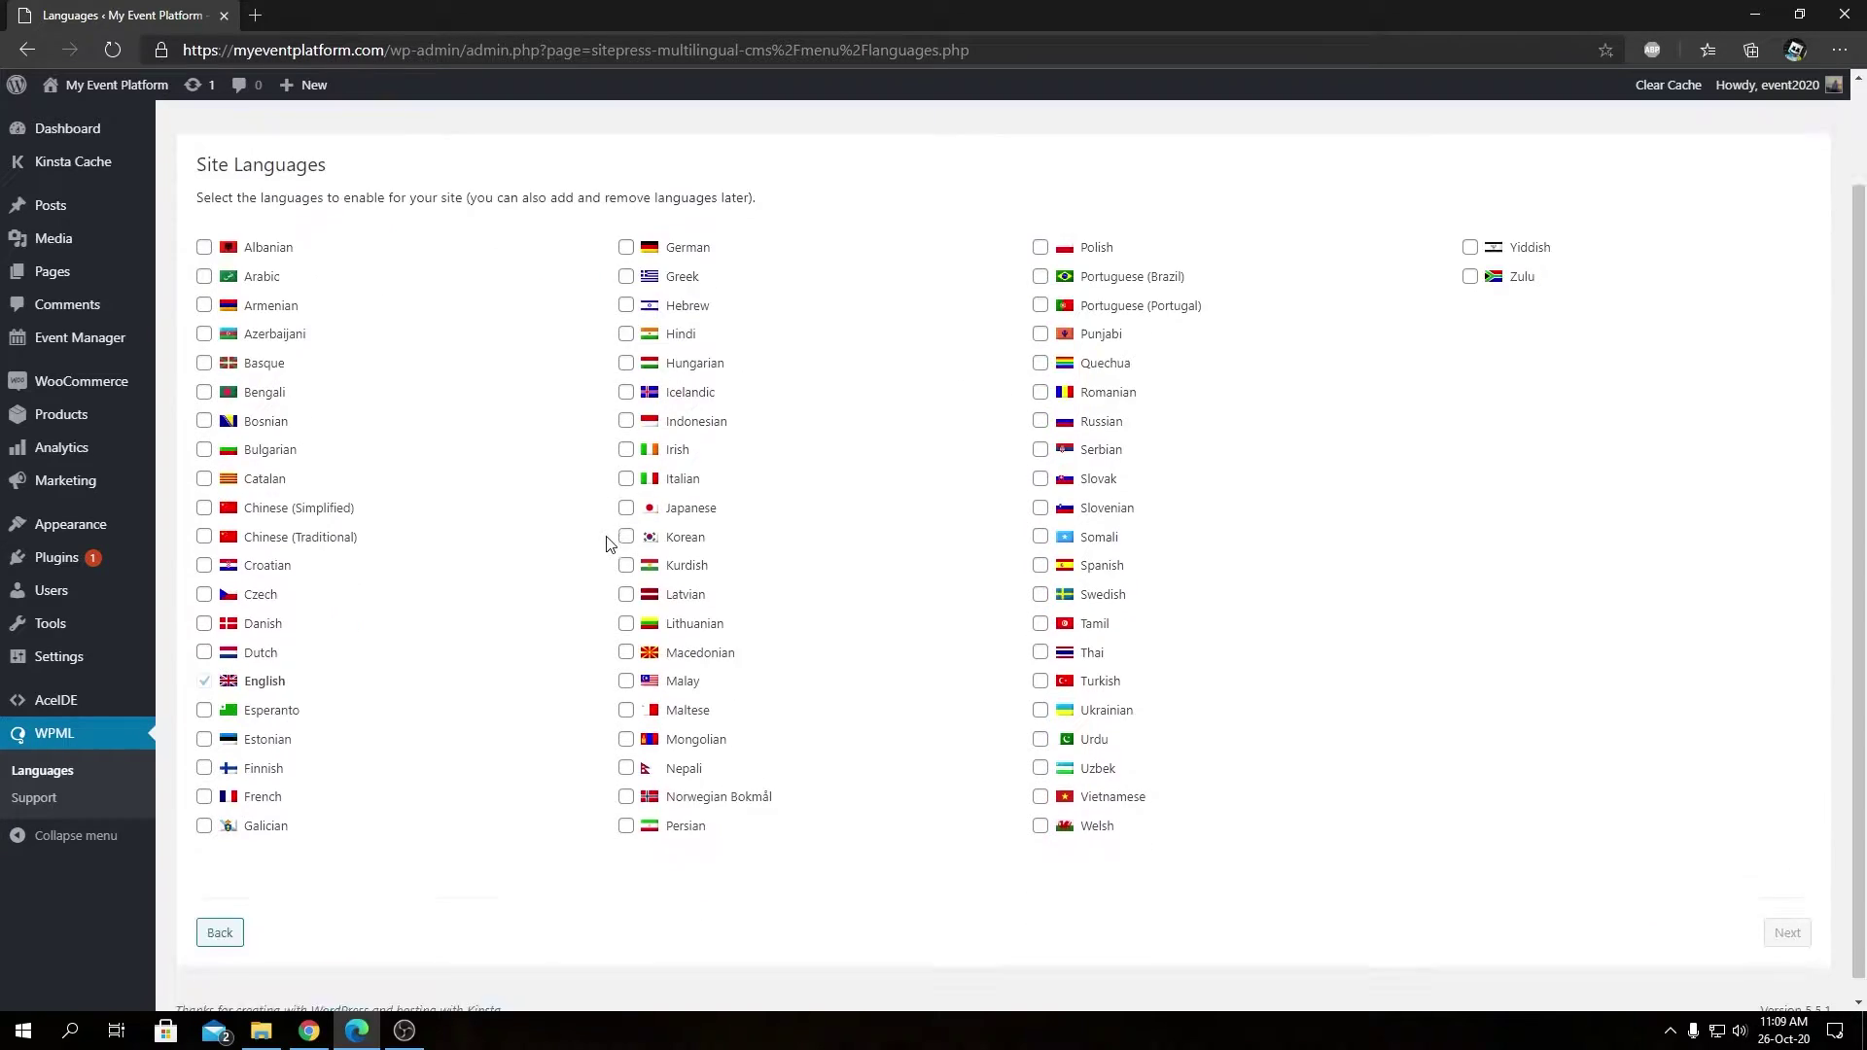
scroll(607, 543, up, 2)
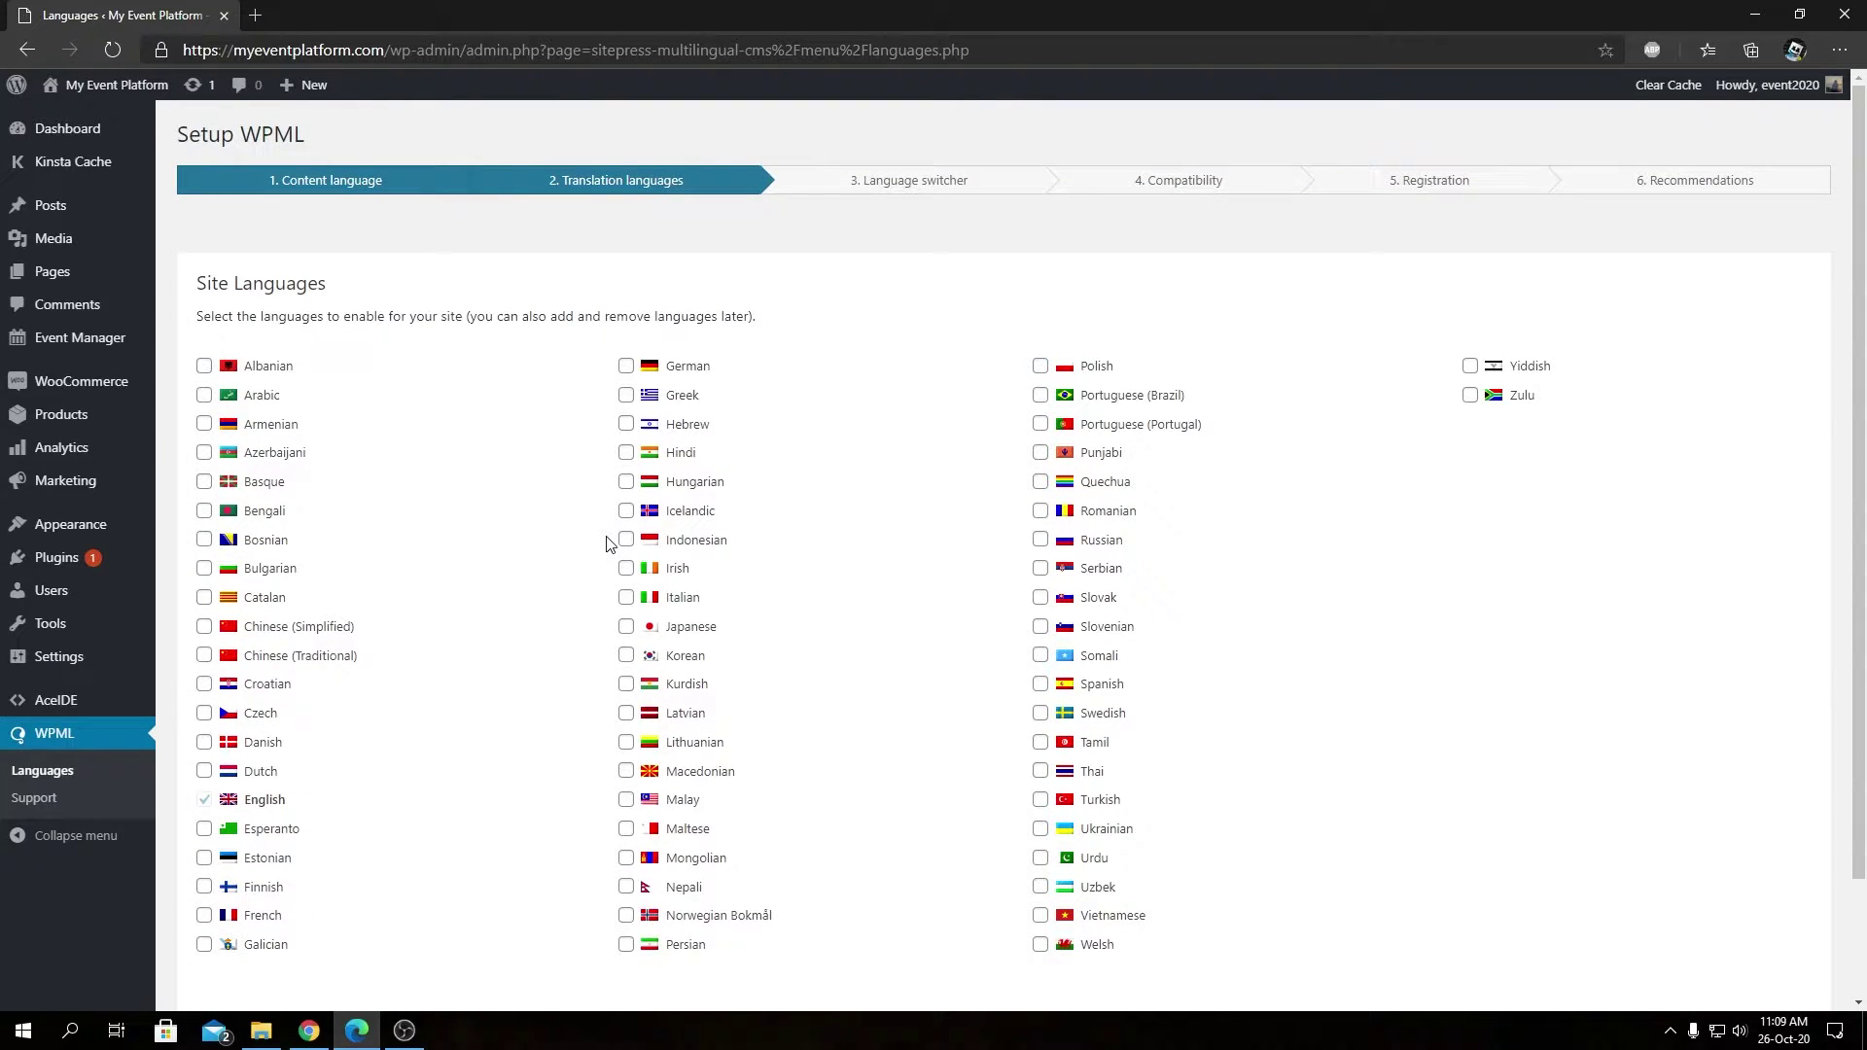
click(204, 511)
scroll(1492, 867, down, 3)
click(1785, 913)
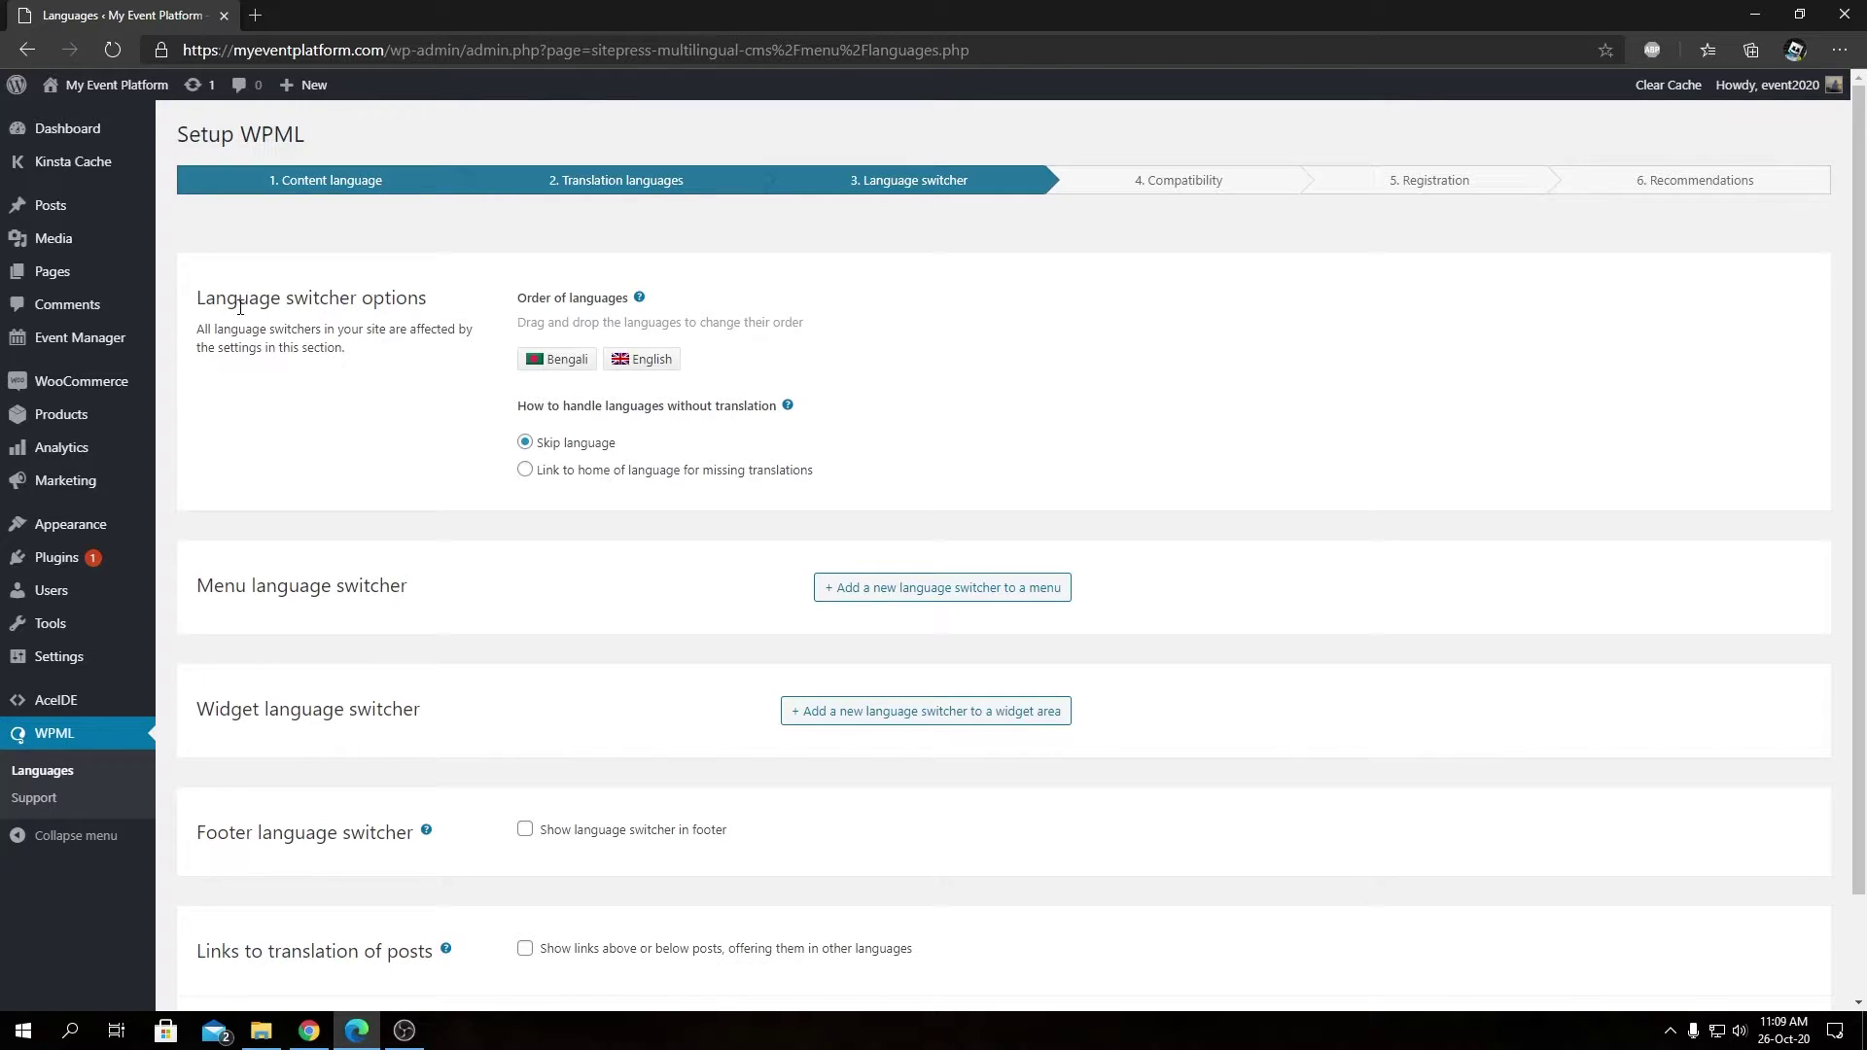
Drag English ahead of Bengali under Order of languages
click(789, 412)
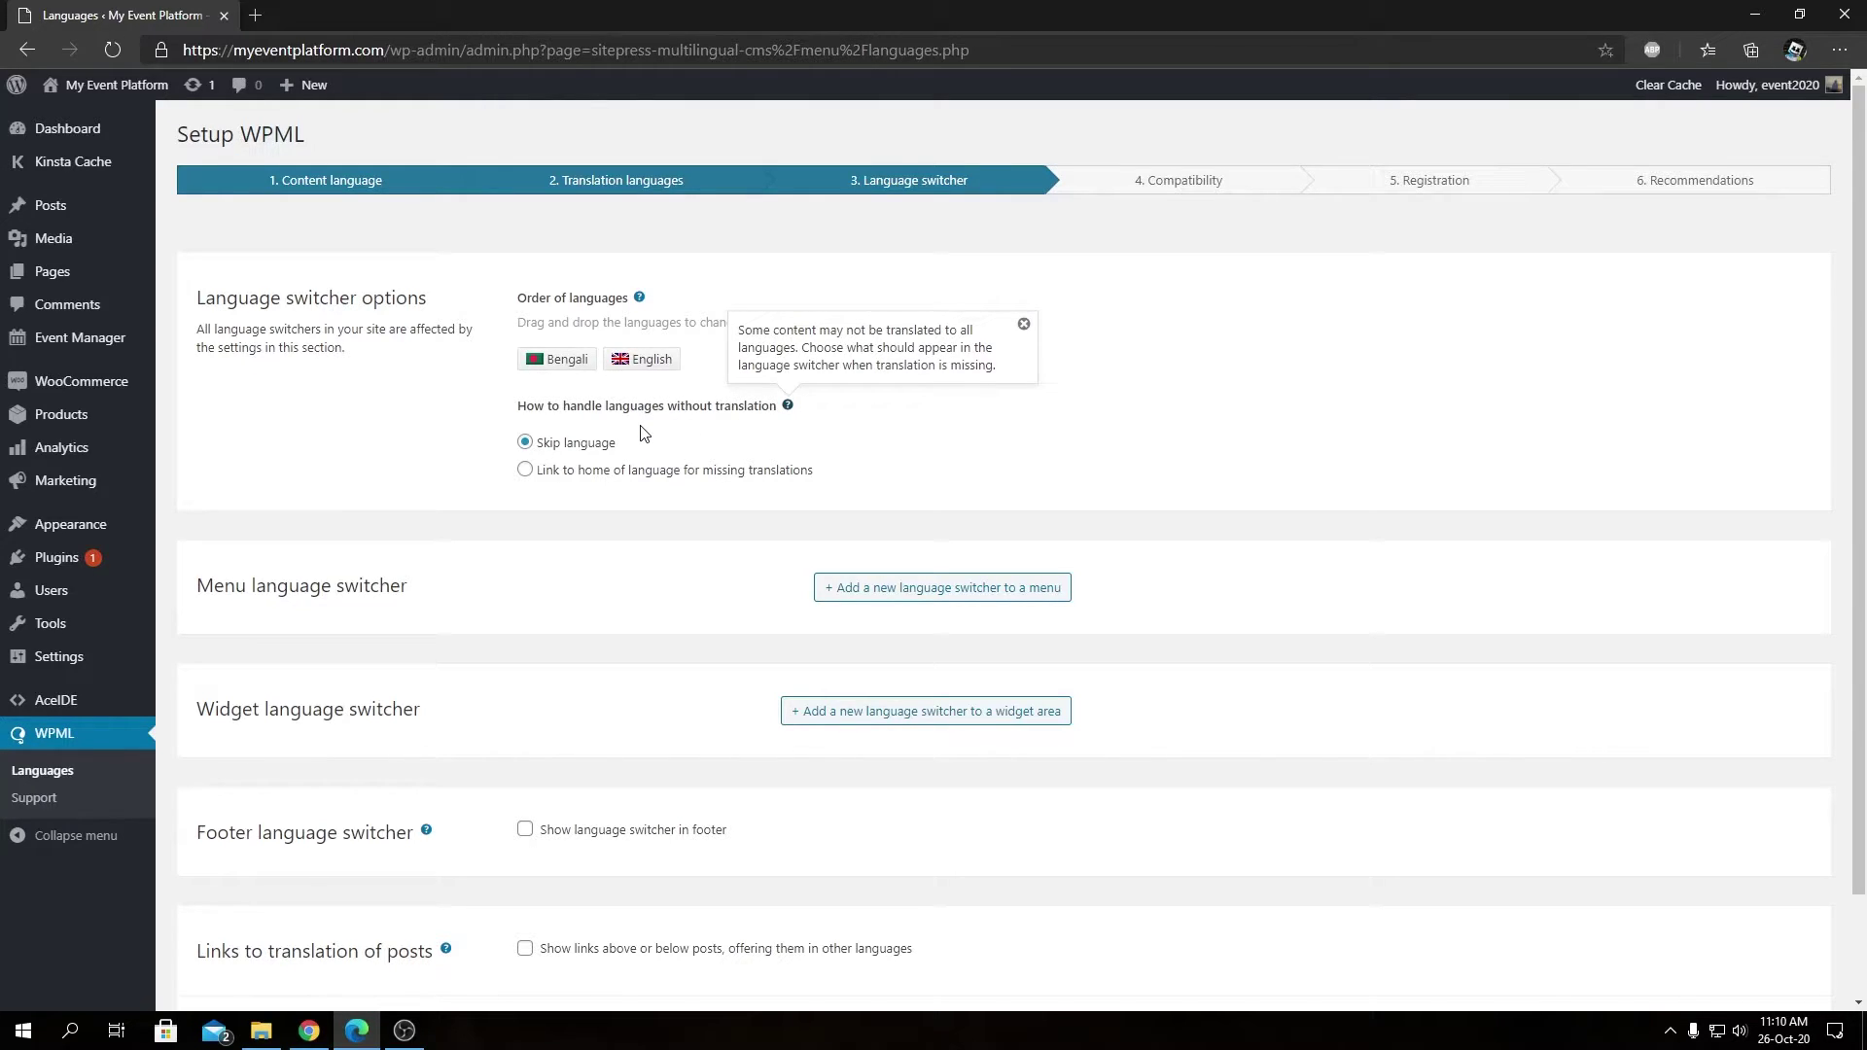
click(1023, 324)
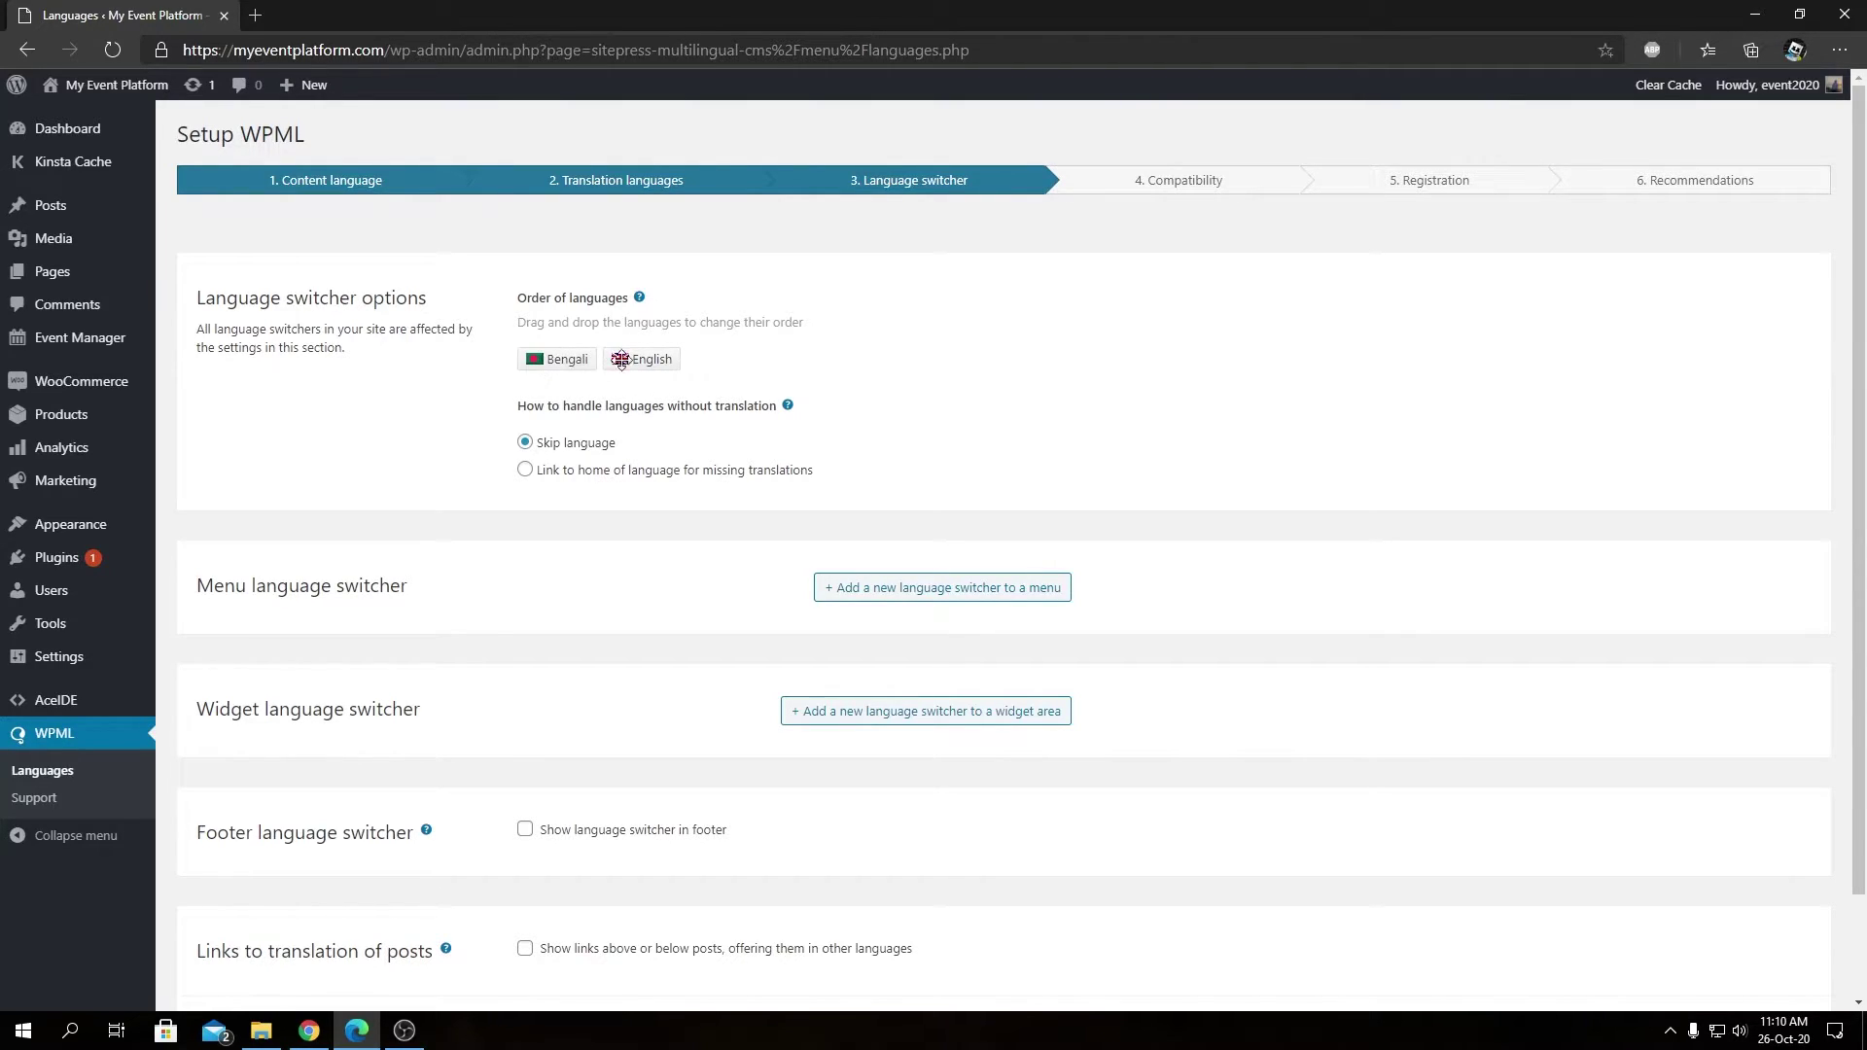
drag(653, 357, 540, 359)
Bring up the New Menu Language Switcher dialog via '+ Add a new language switcher to a menu'
click(789, 406)
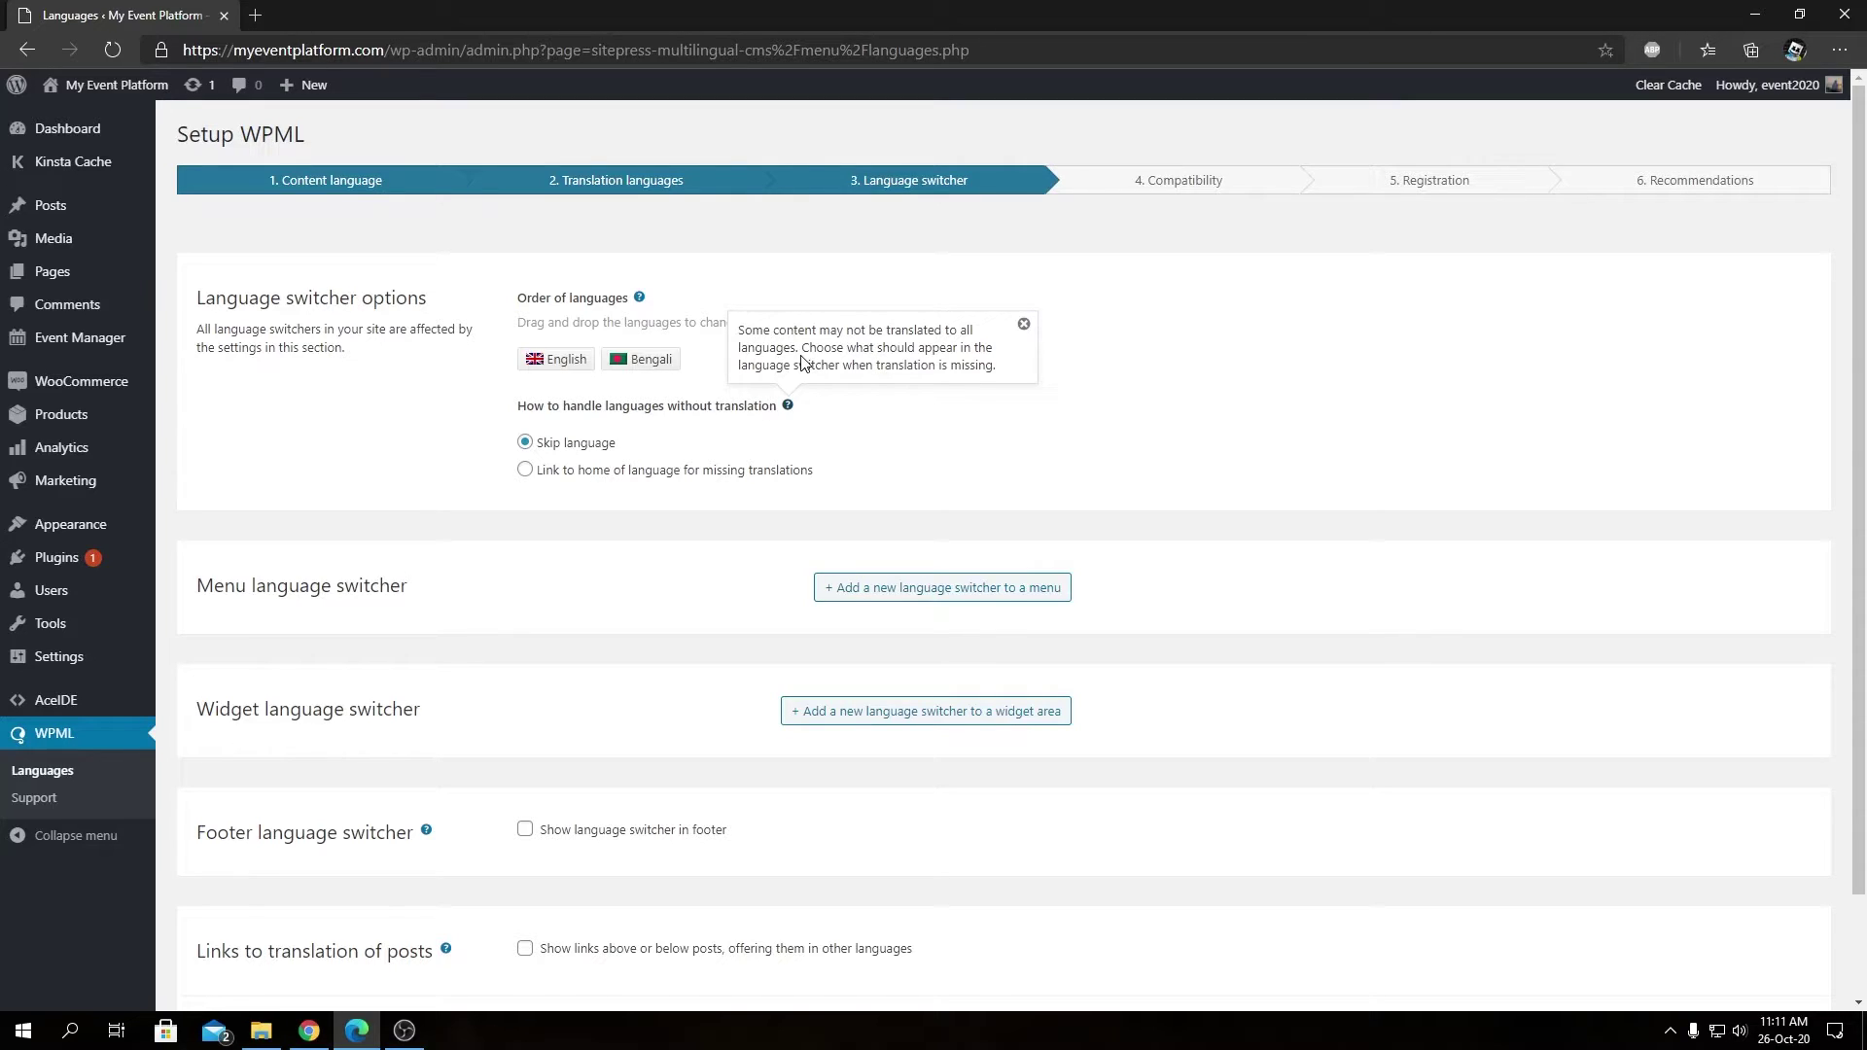
click(1023, 323)
scroll(658, 510, down, 2)
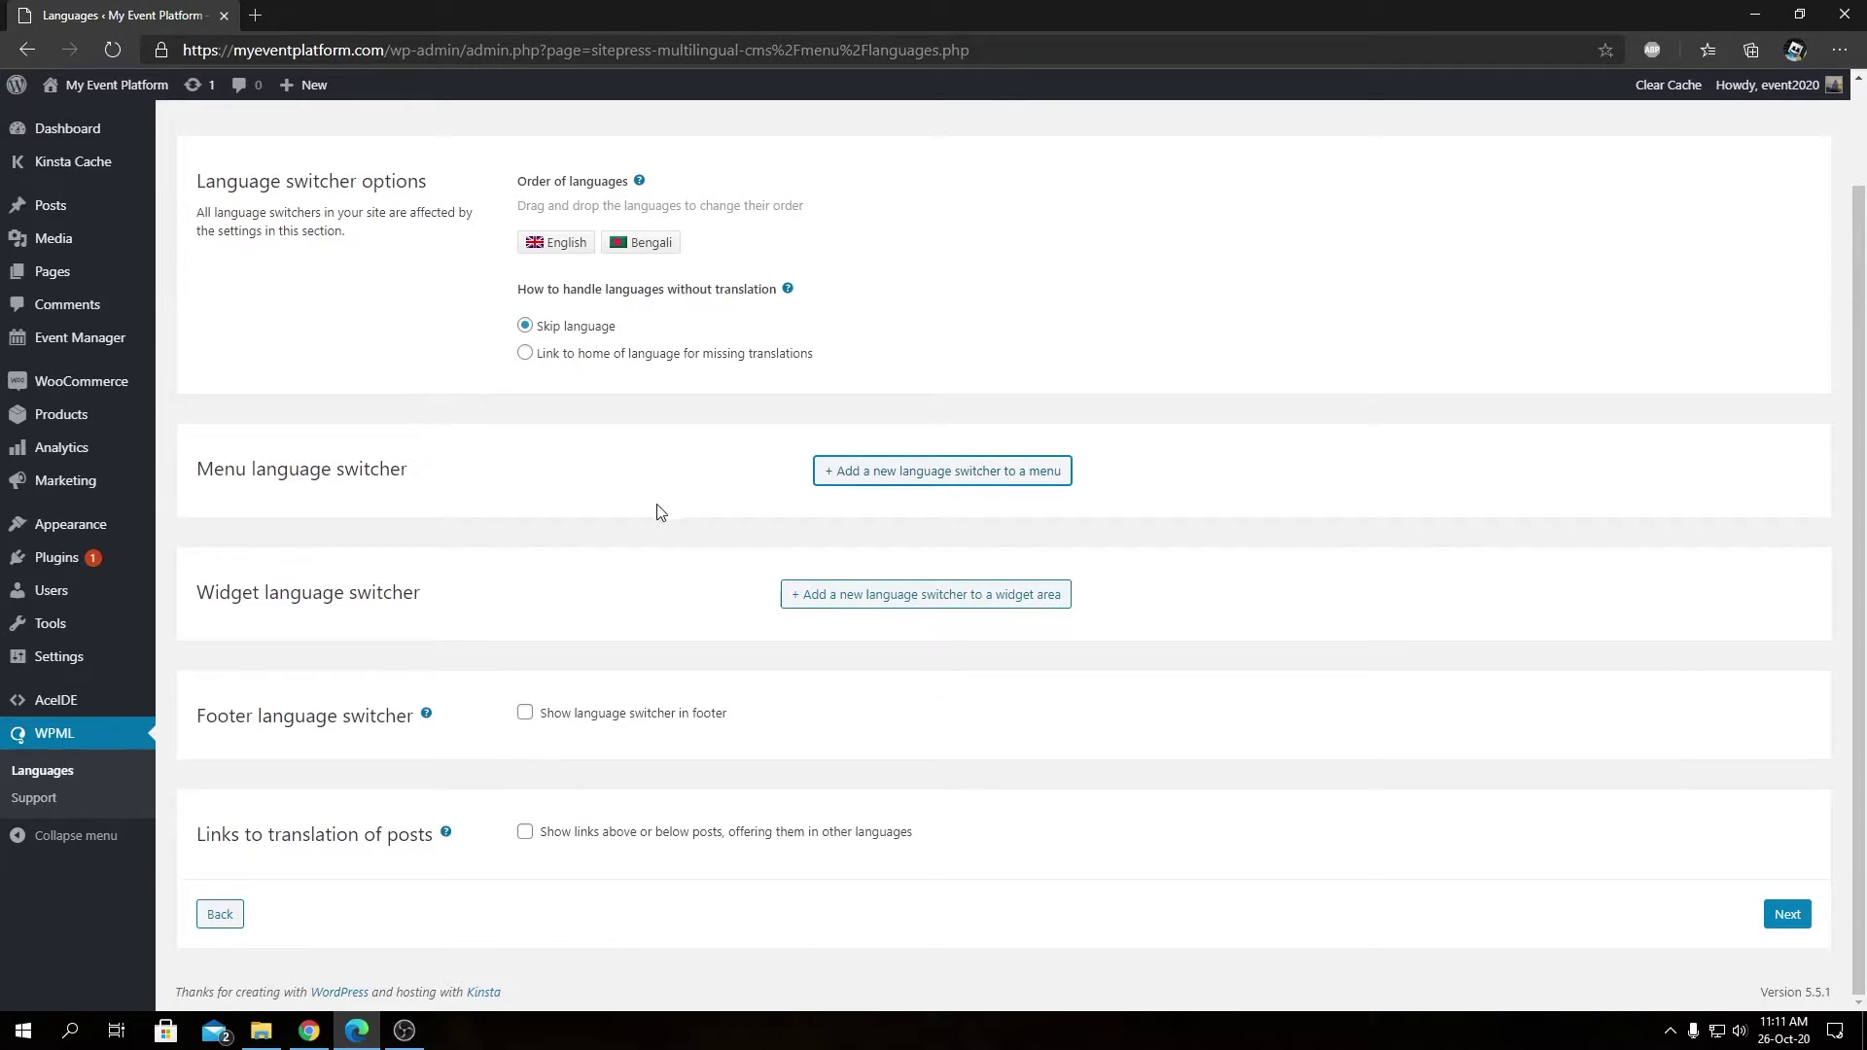
click(1044, 475)
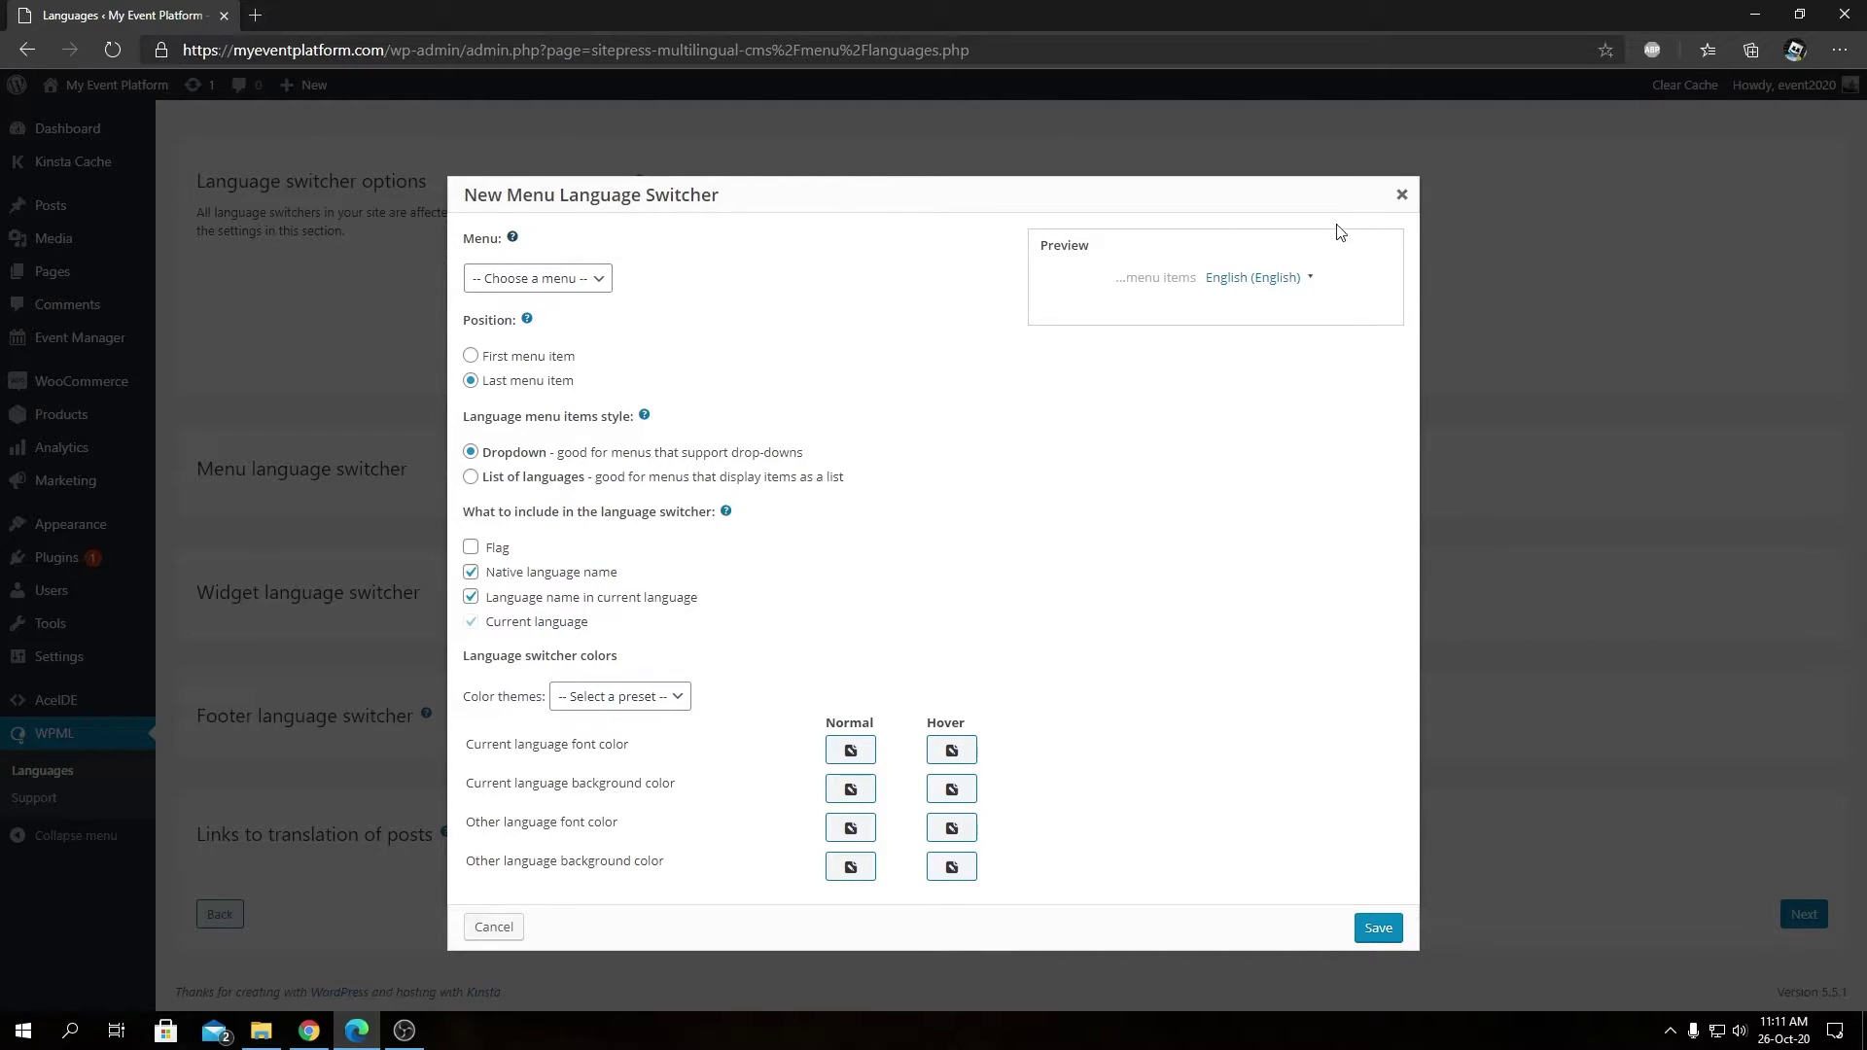
Open the live site in a separate tab for previewing, then return to WPML setup
click(1401, 195)
mouse_move(107, 85)
right_click(66, 121)
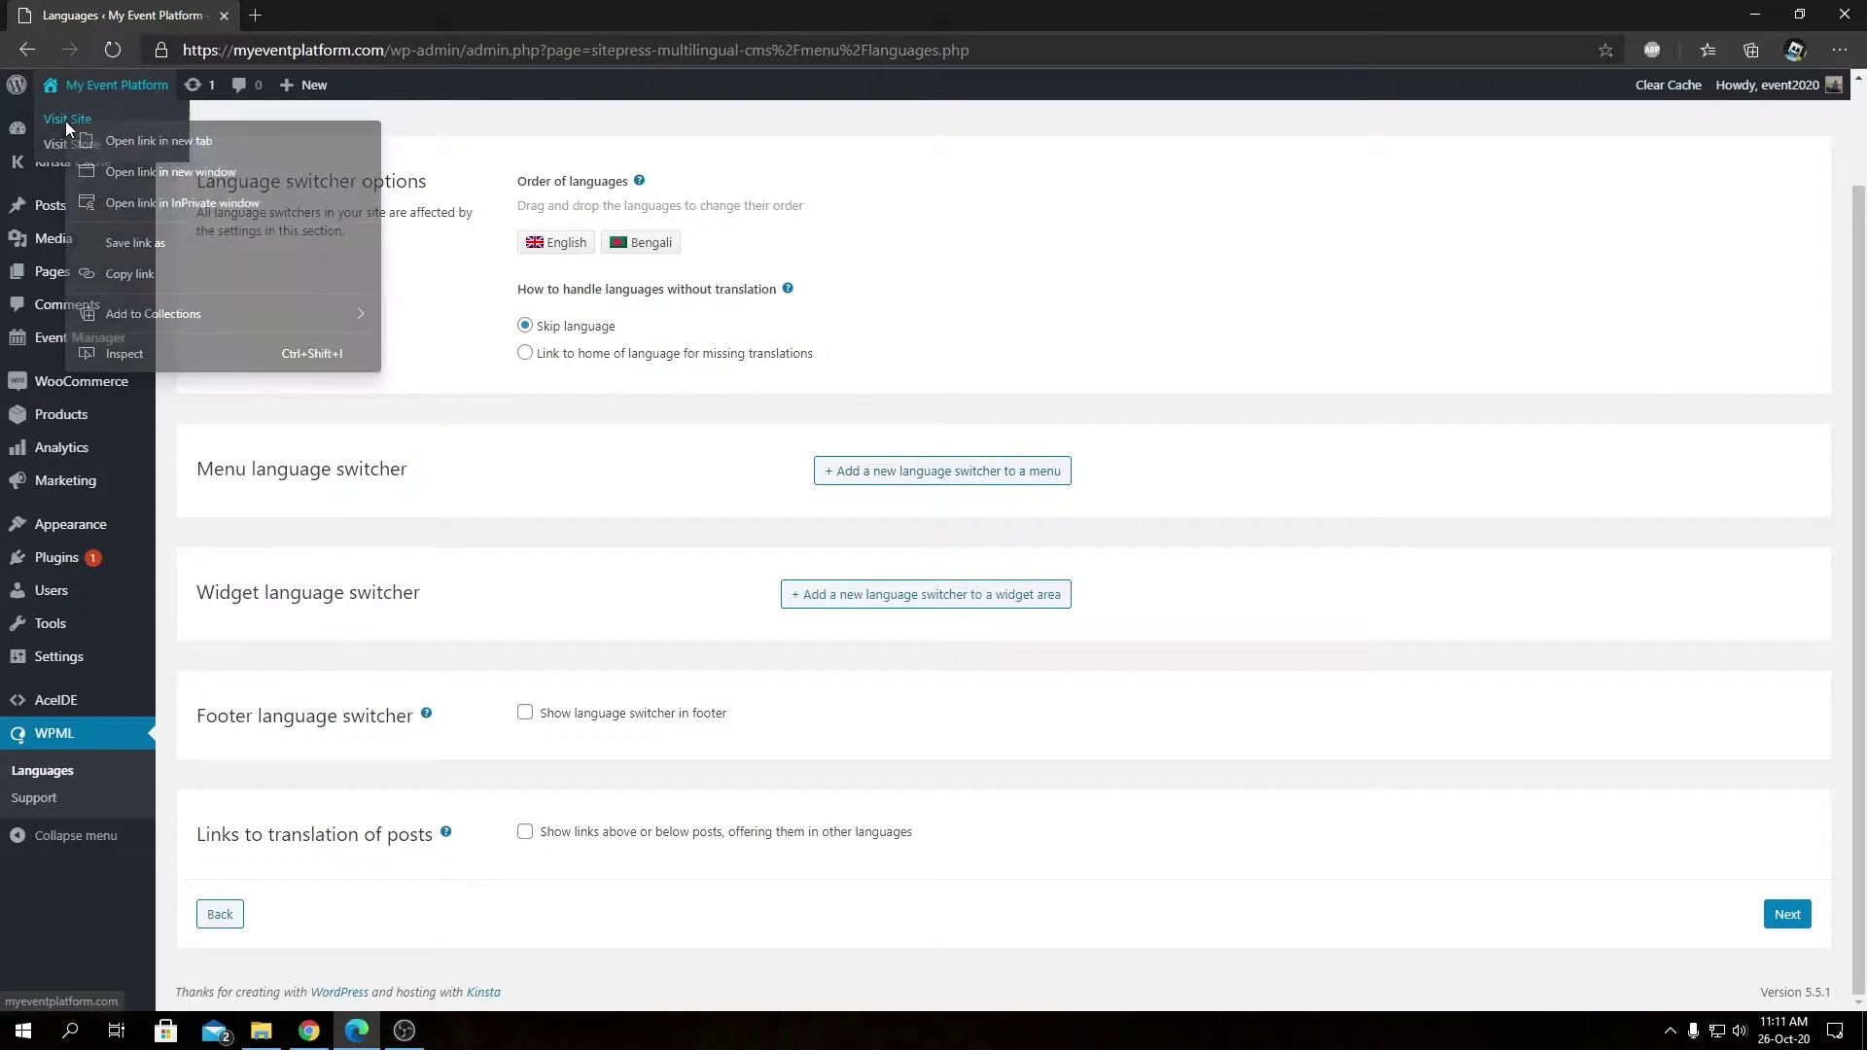
click(146, 141)
key(ctrl+Tab)
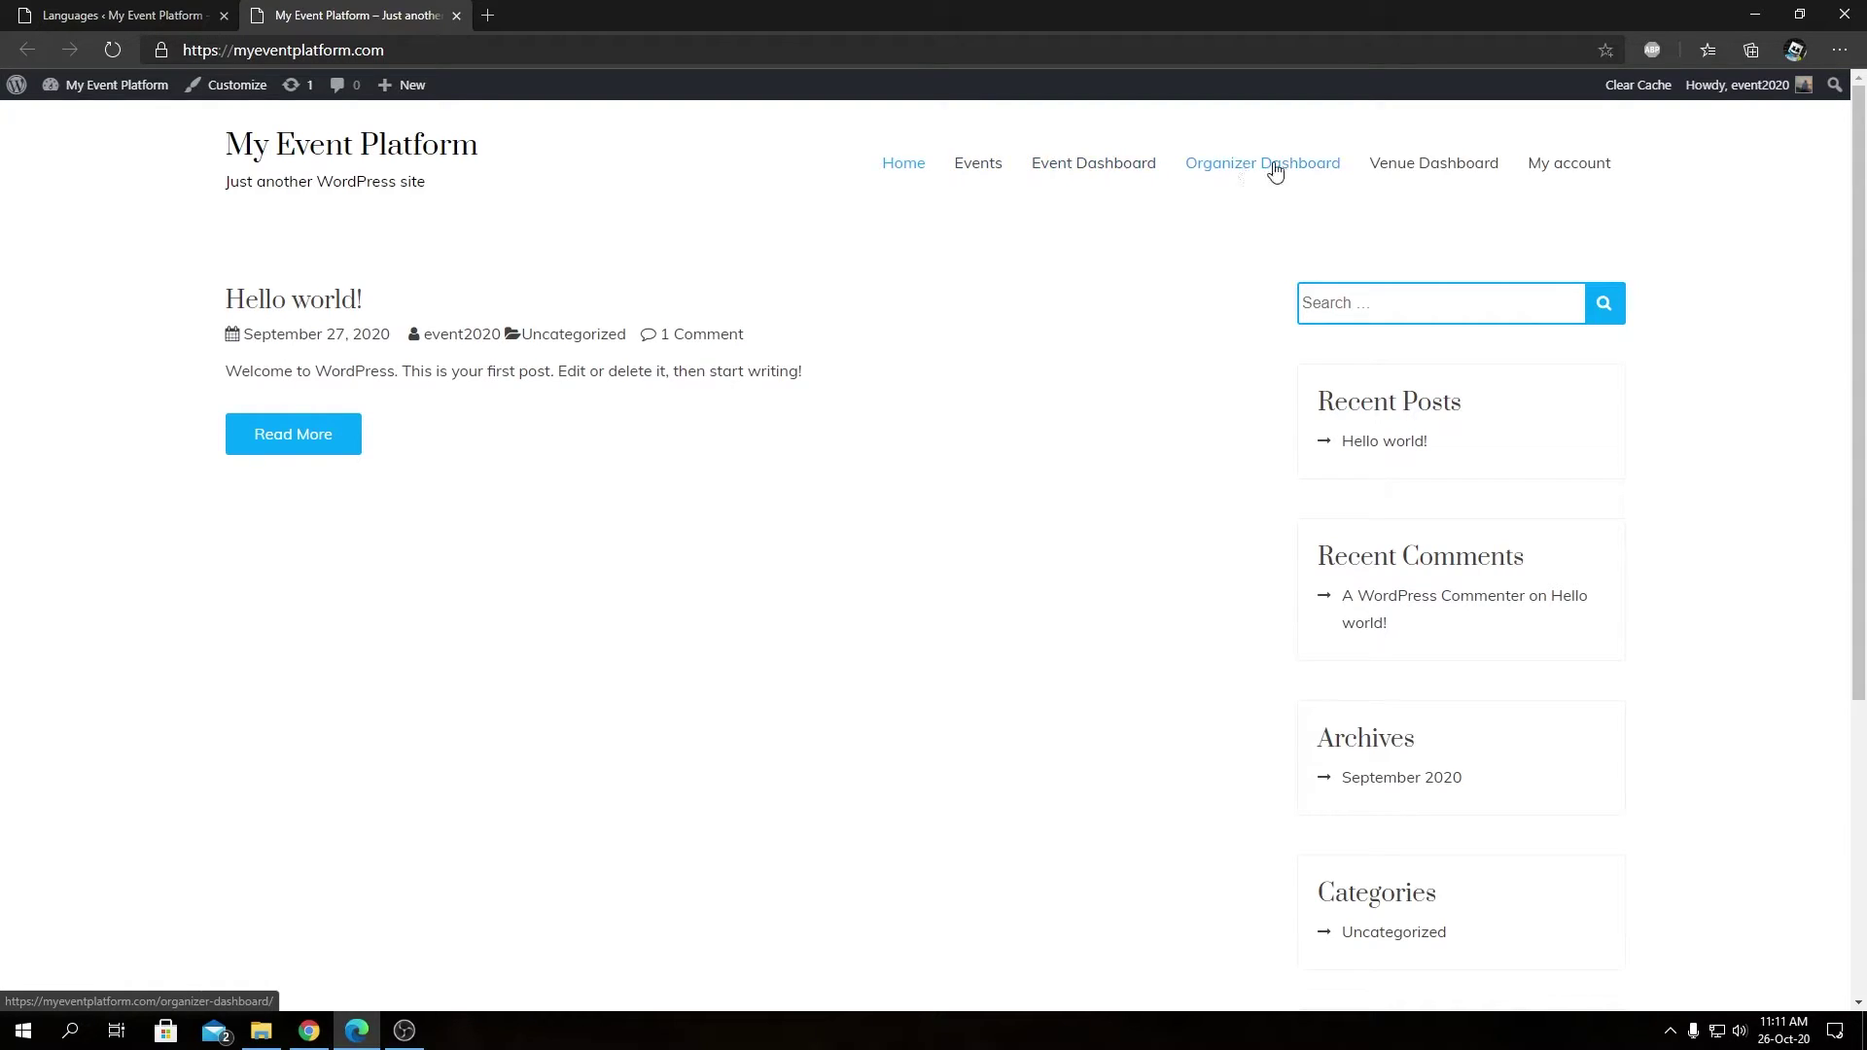
click(12, 14)
Attach a new language switcher to the menu named 'menu', checking the live homepage
click(862, 476)
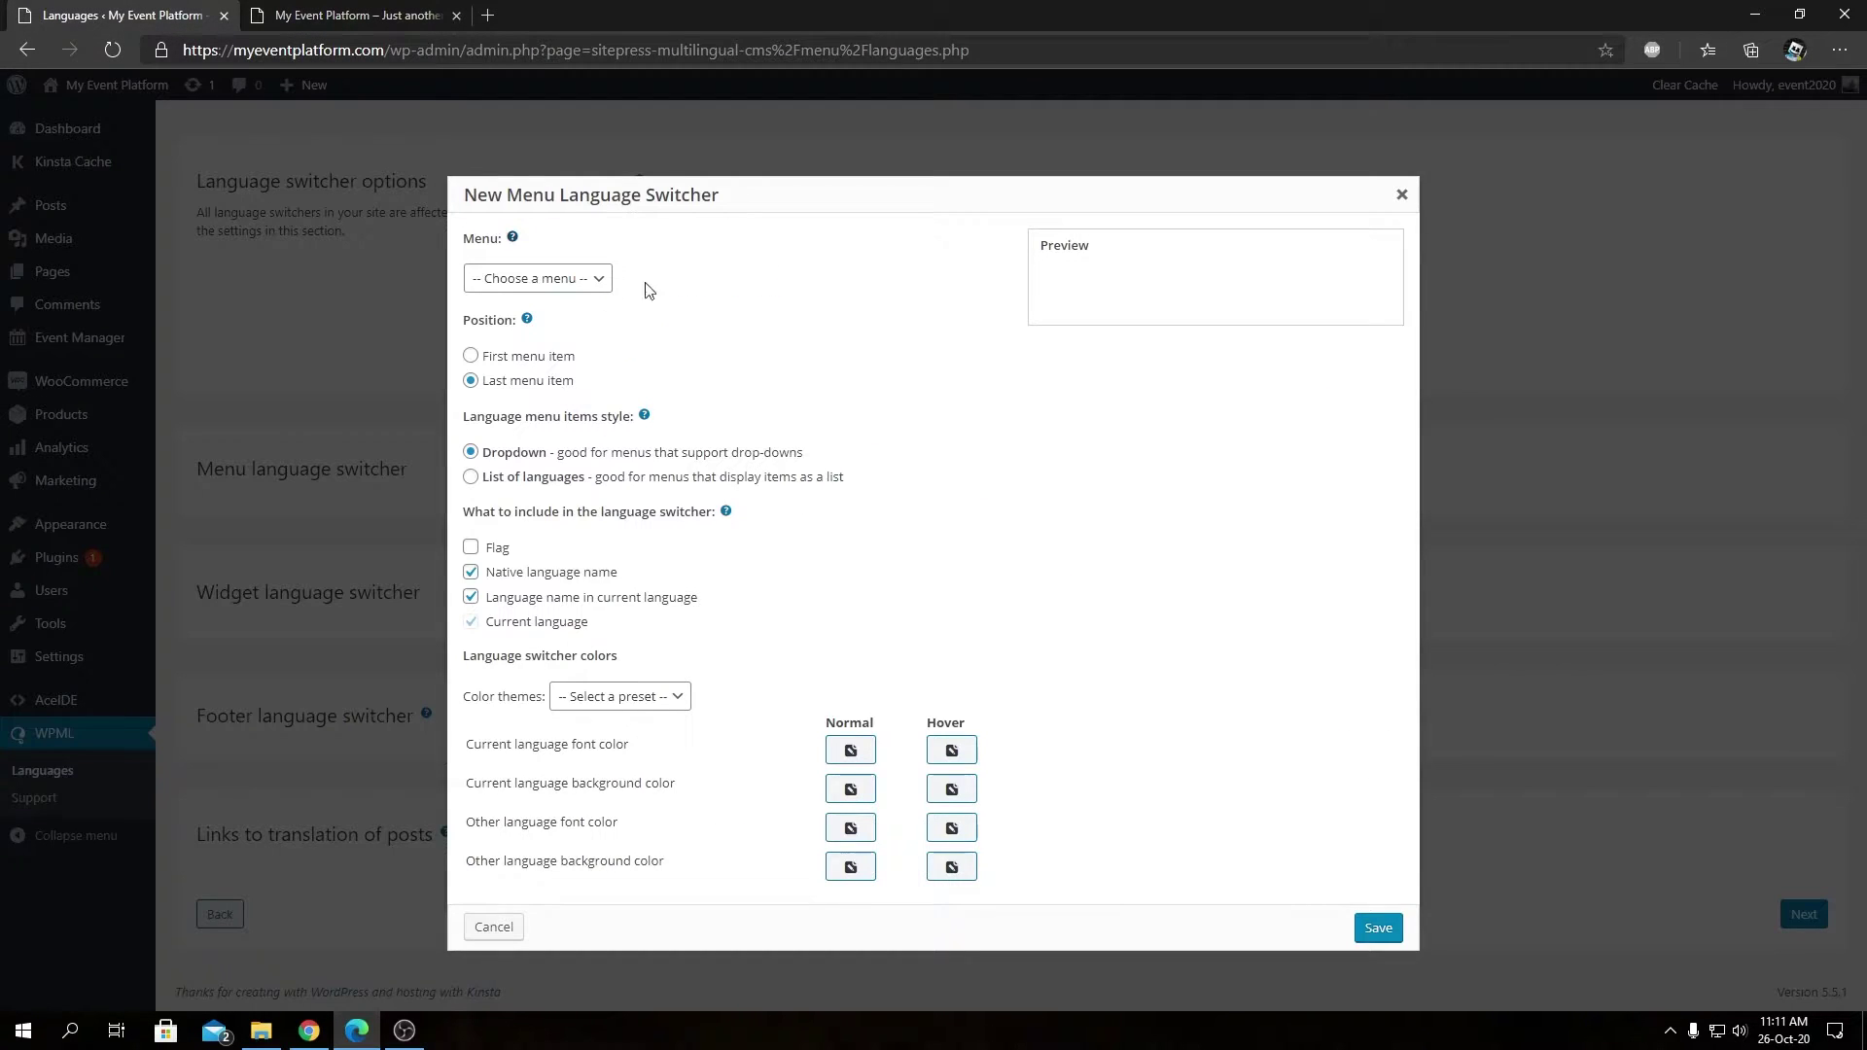
click(538, 278)
click(535, 321)
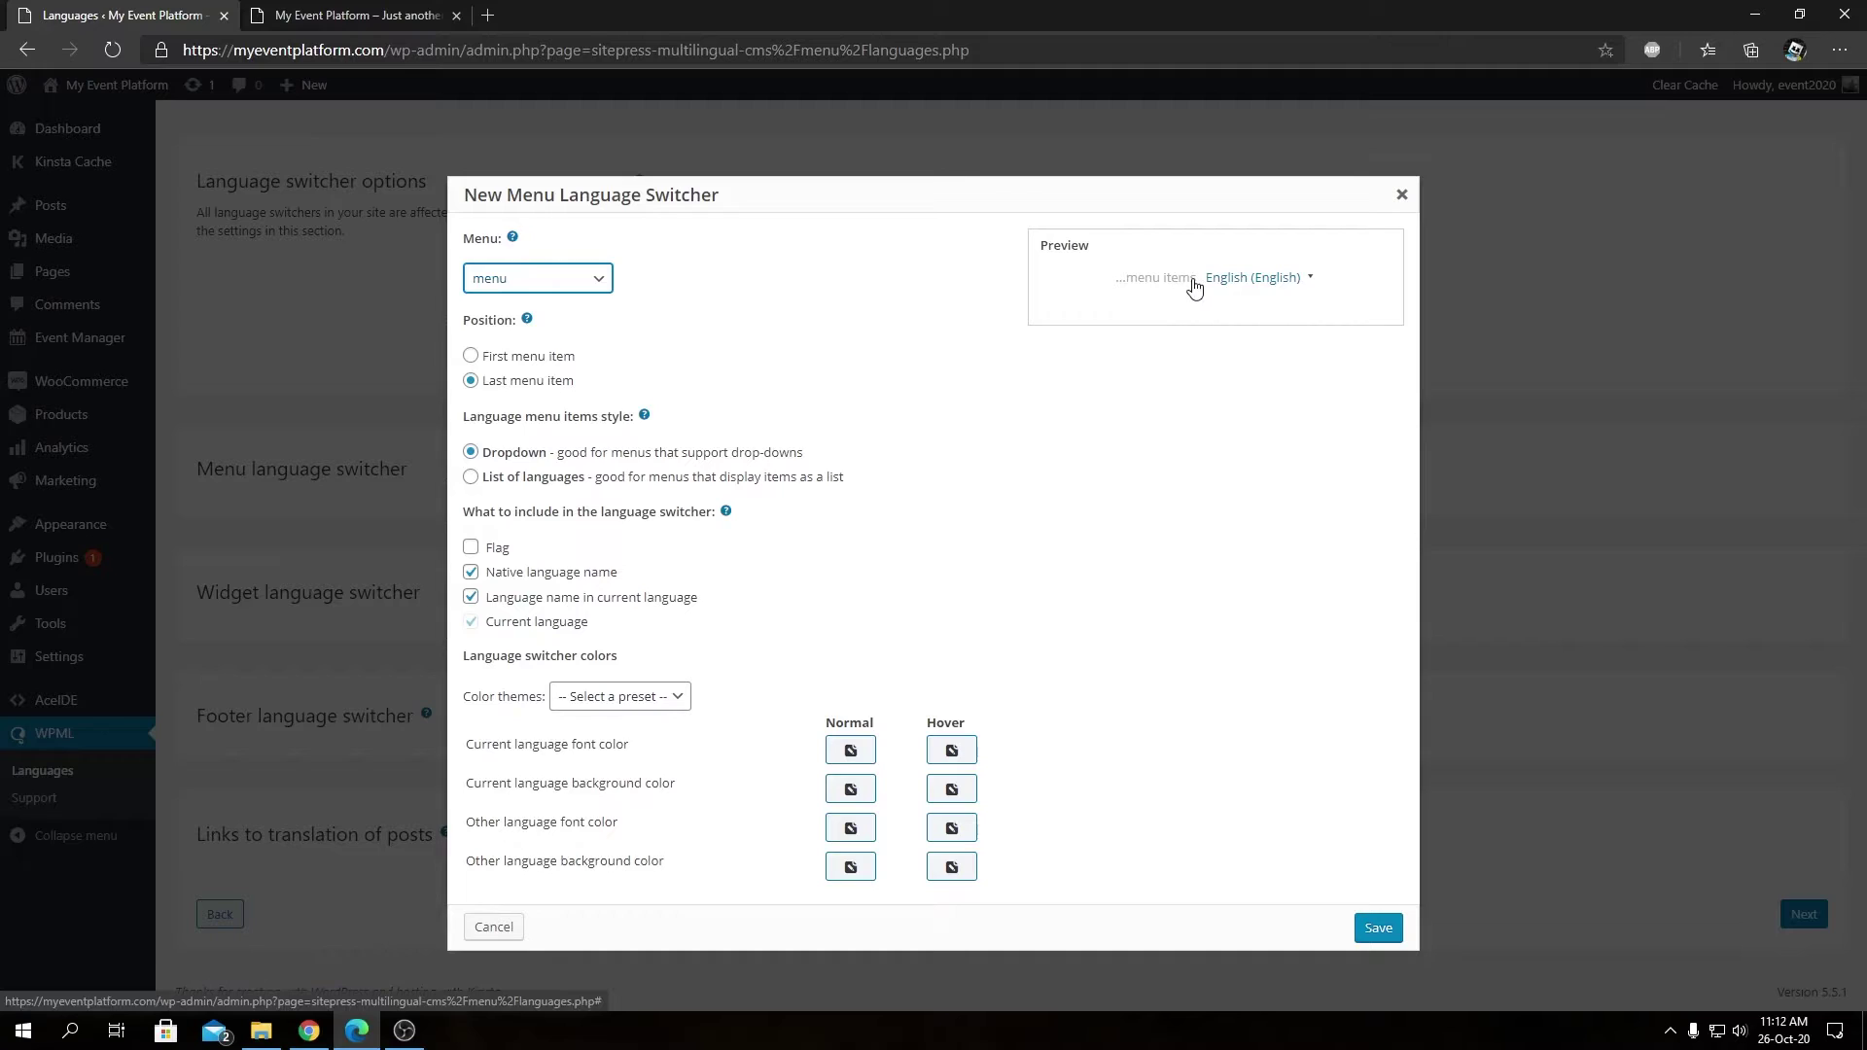
click(418, 17)
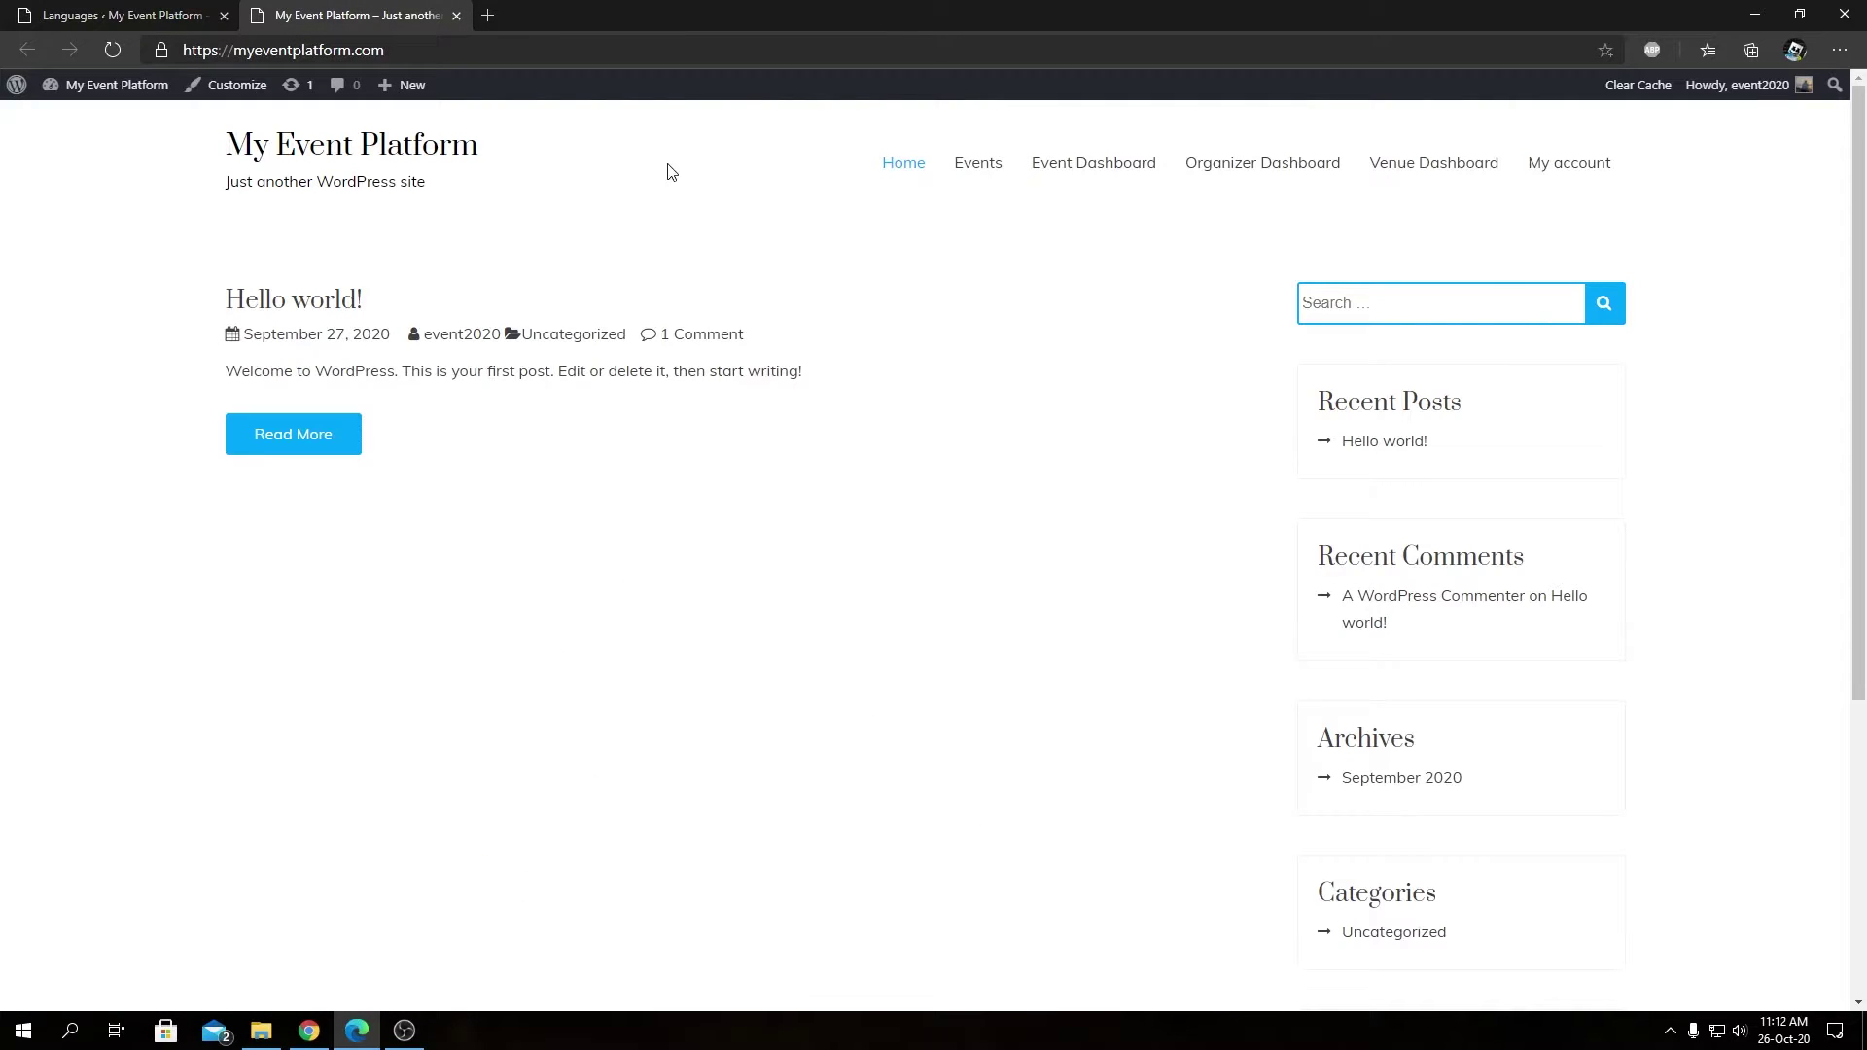
click(136, 15)
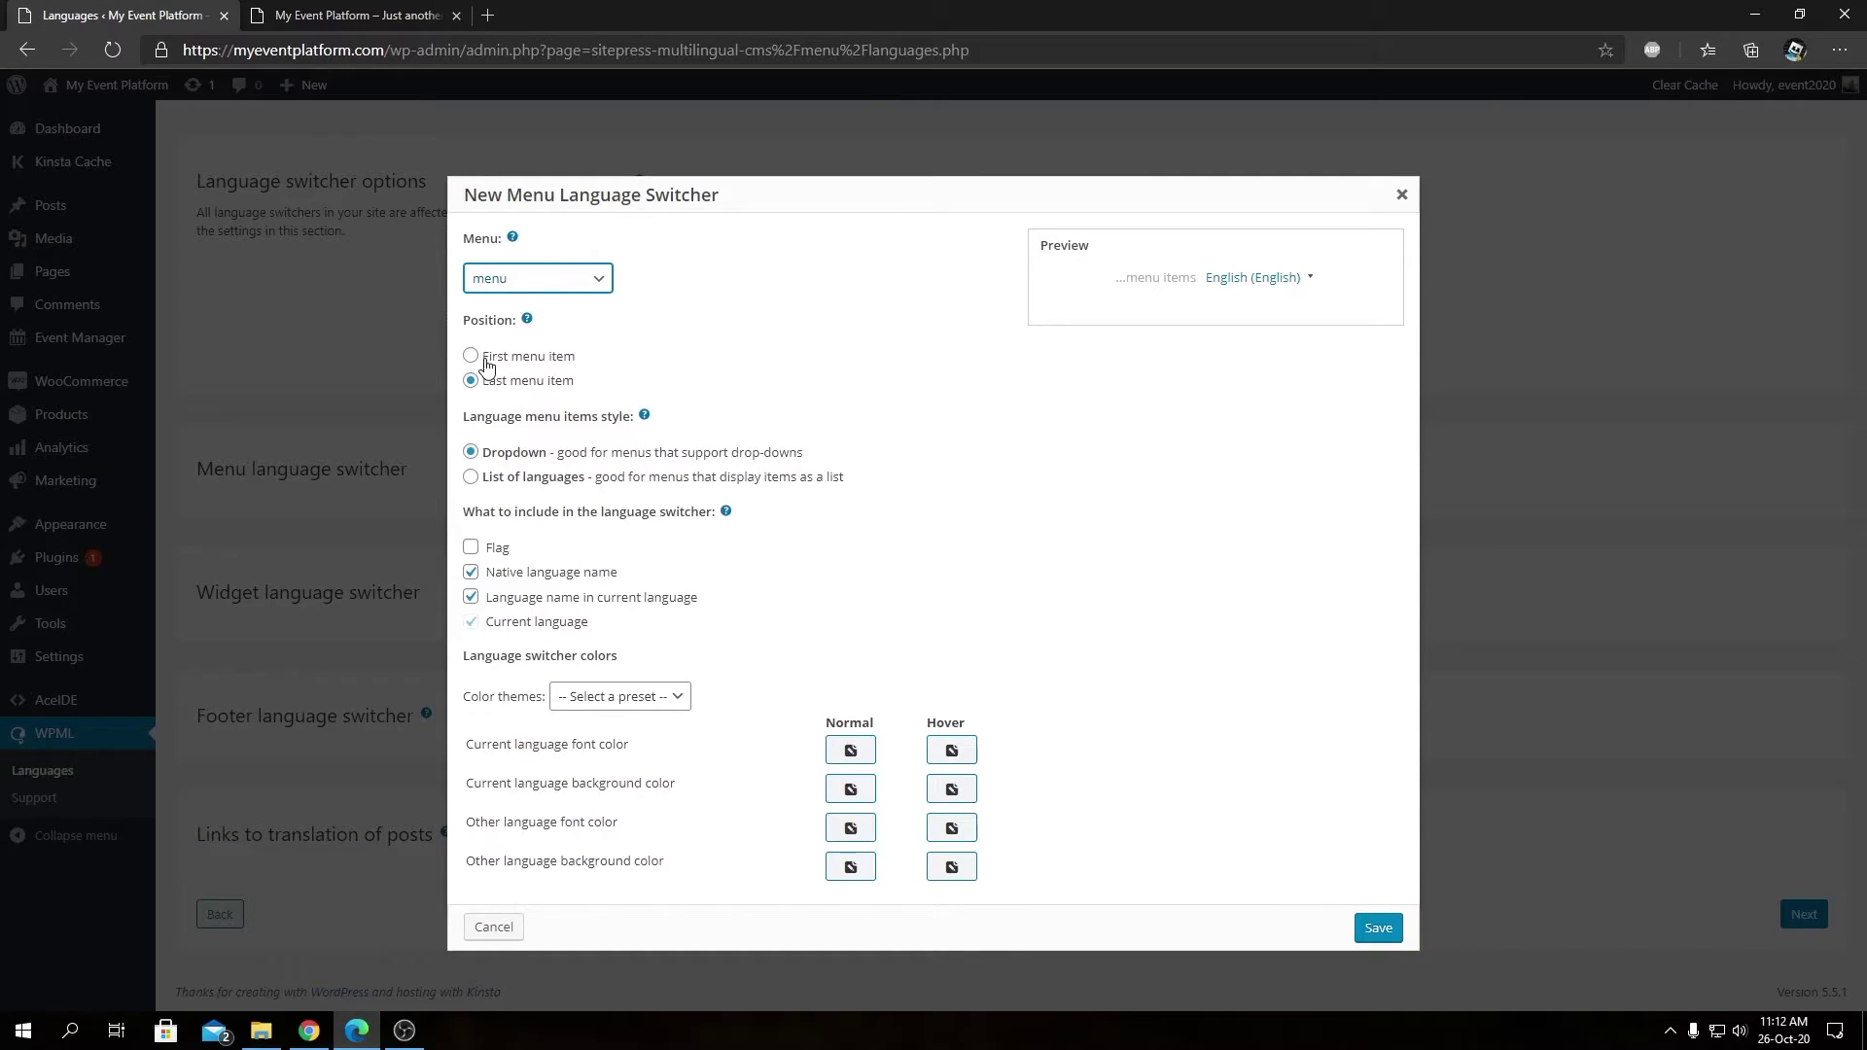
click(377, 19)
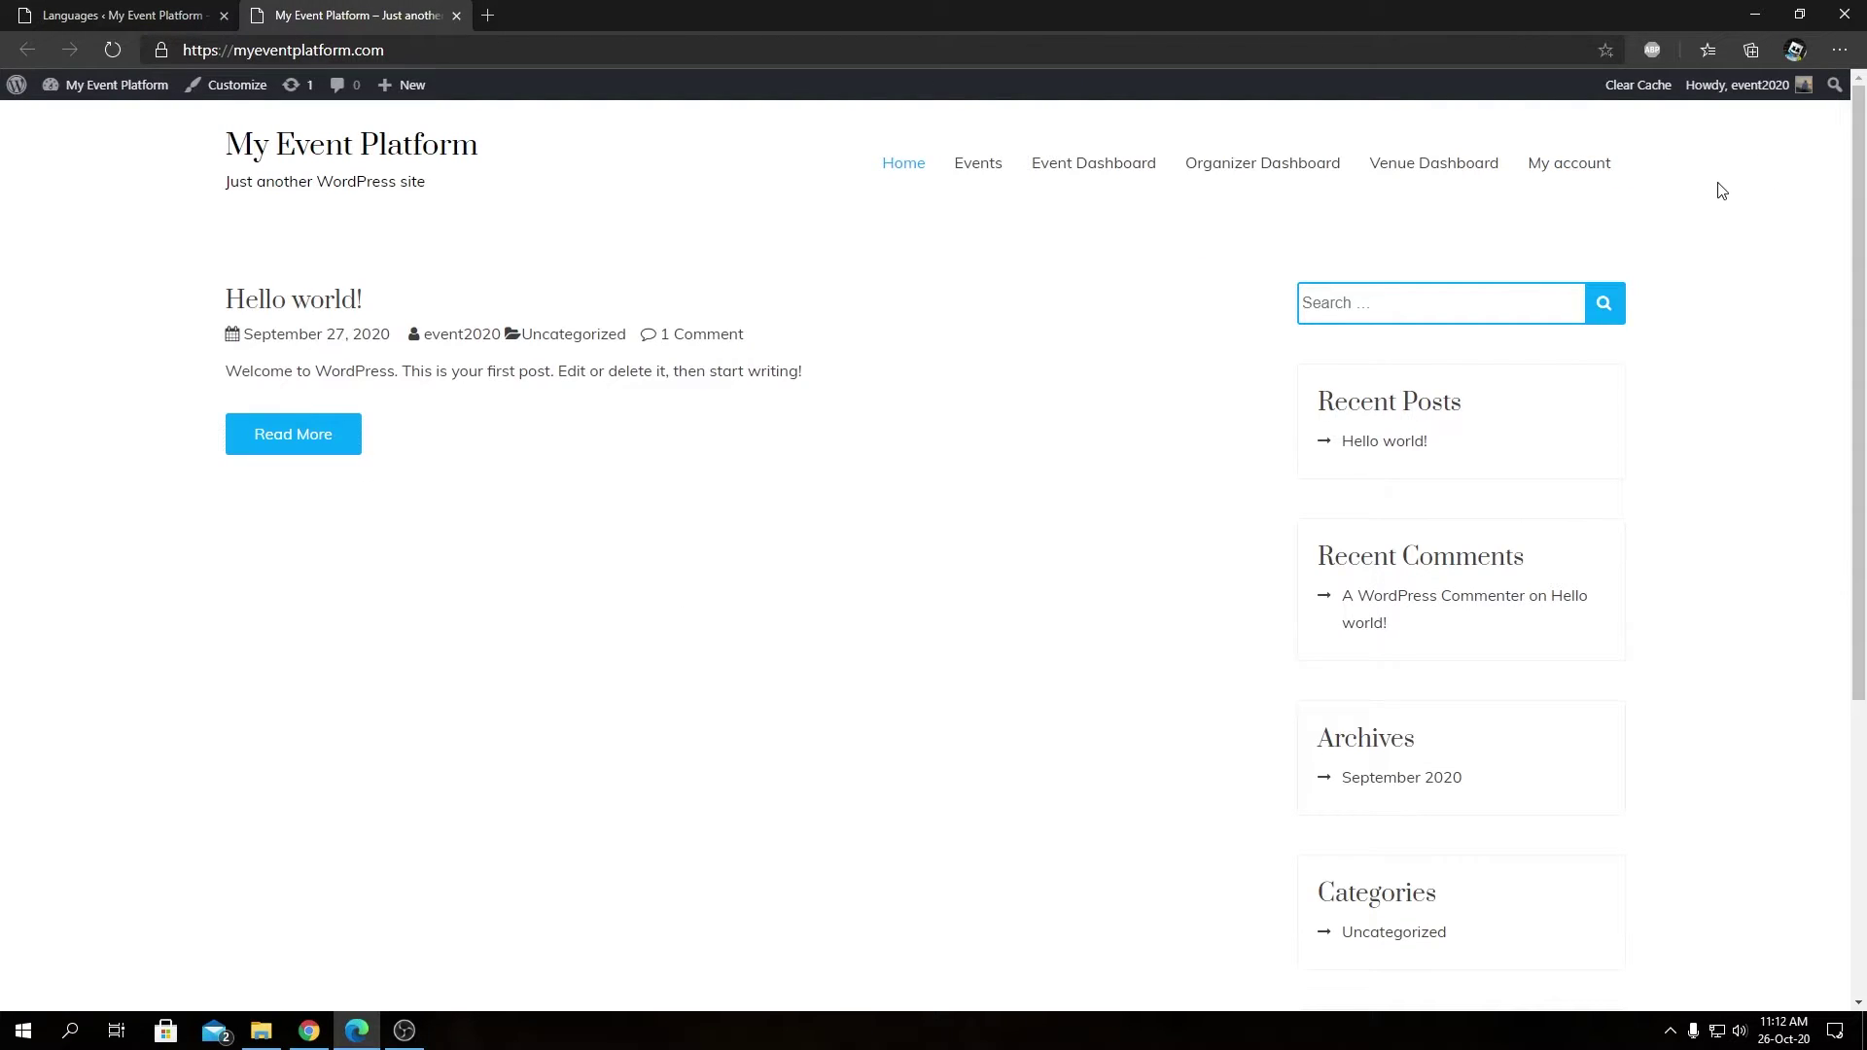
click(209, 12)
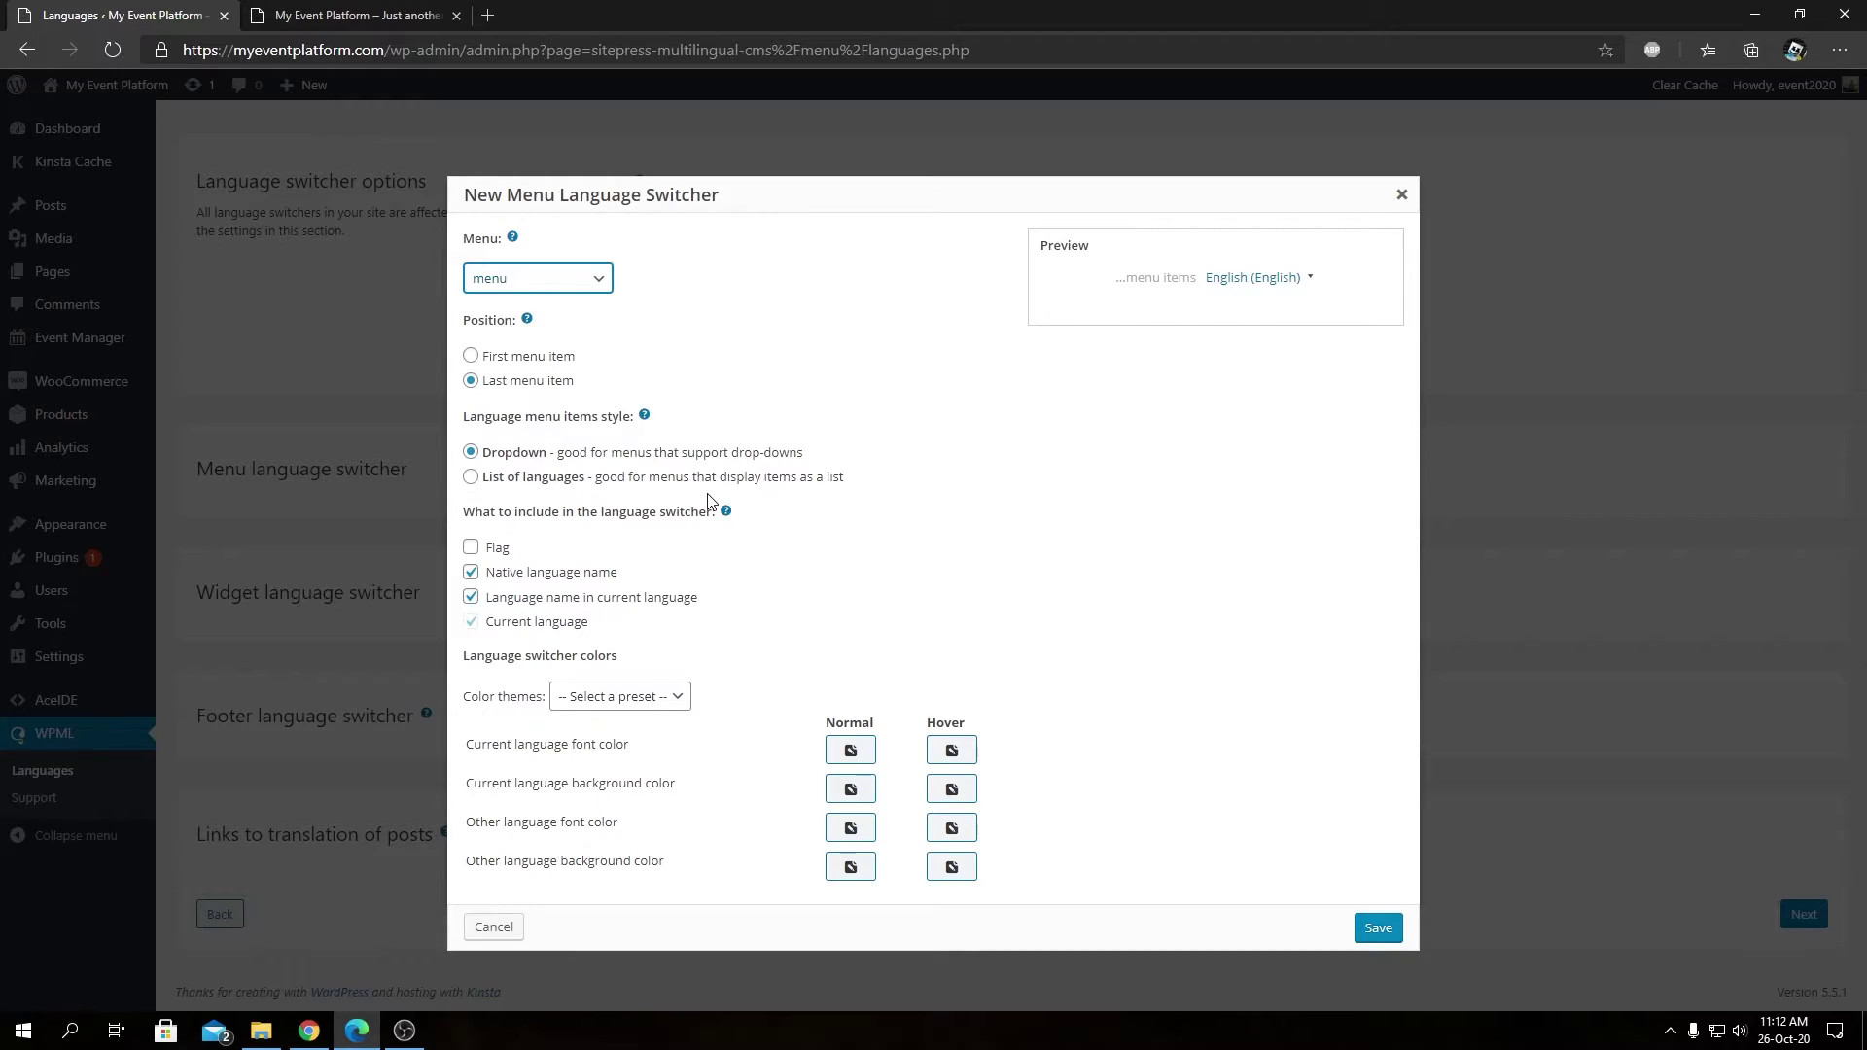
Try the switcher as a list of languages, then revert it to Dropdown
click(538, 477)
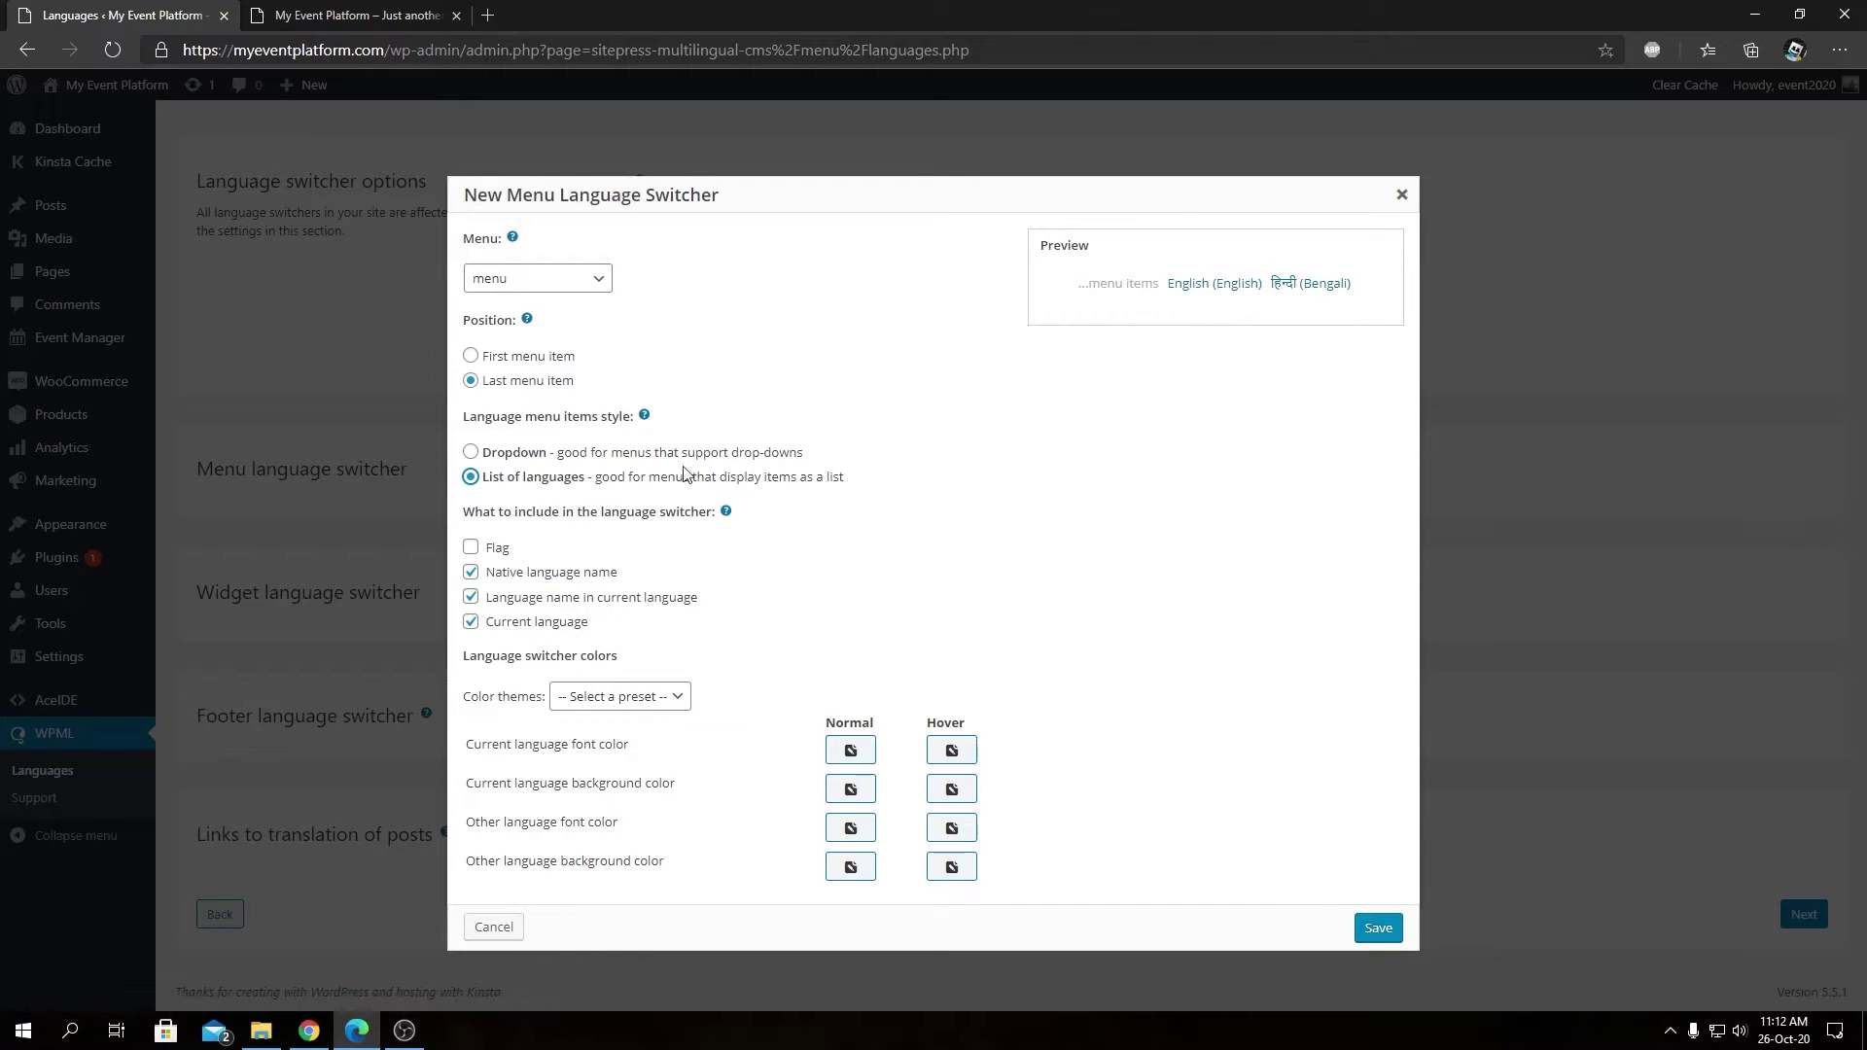
click(362, 15)
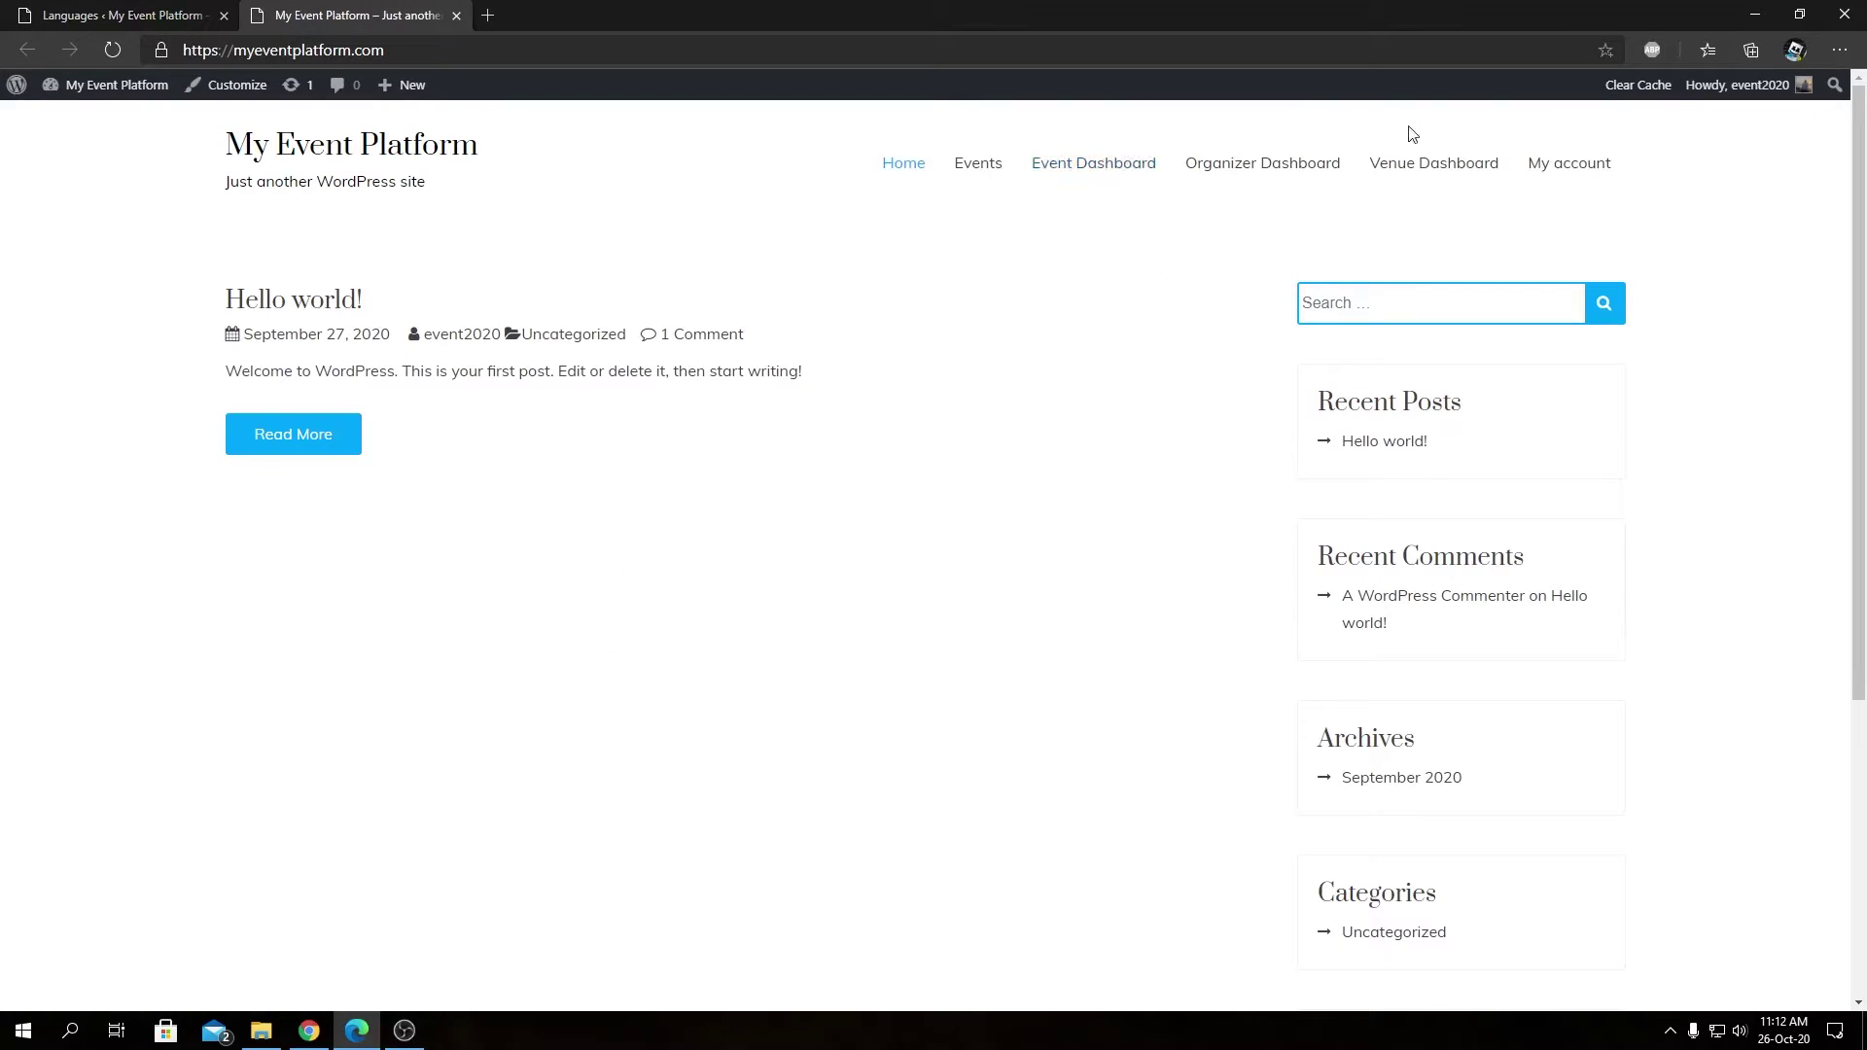
click(195, 14)
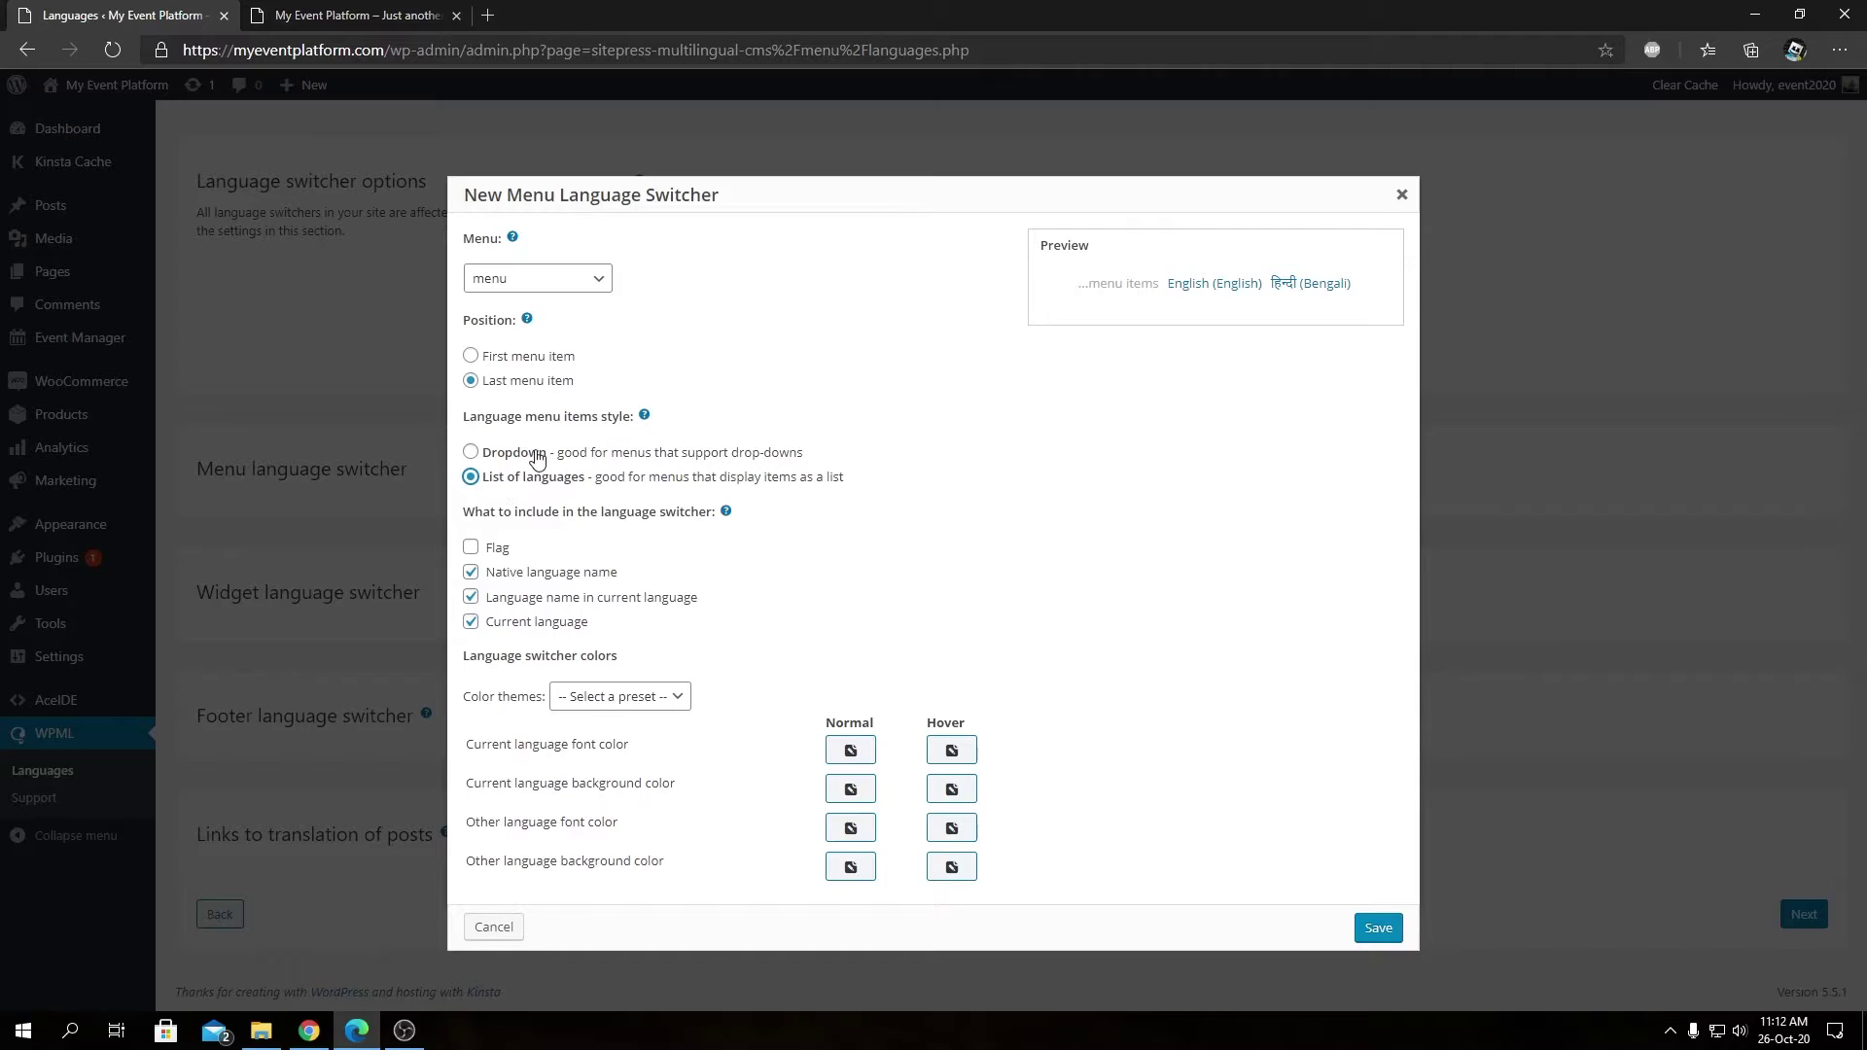
click(536, 454)
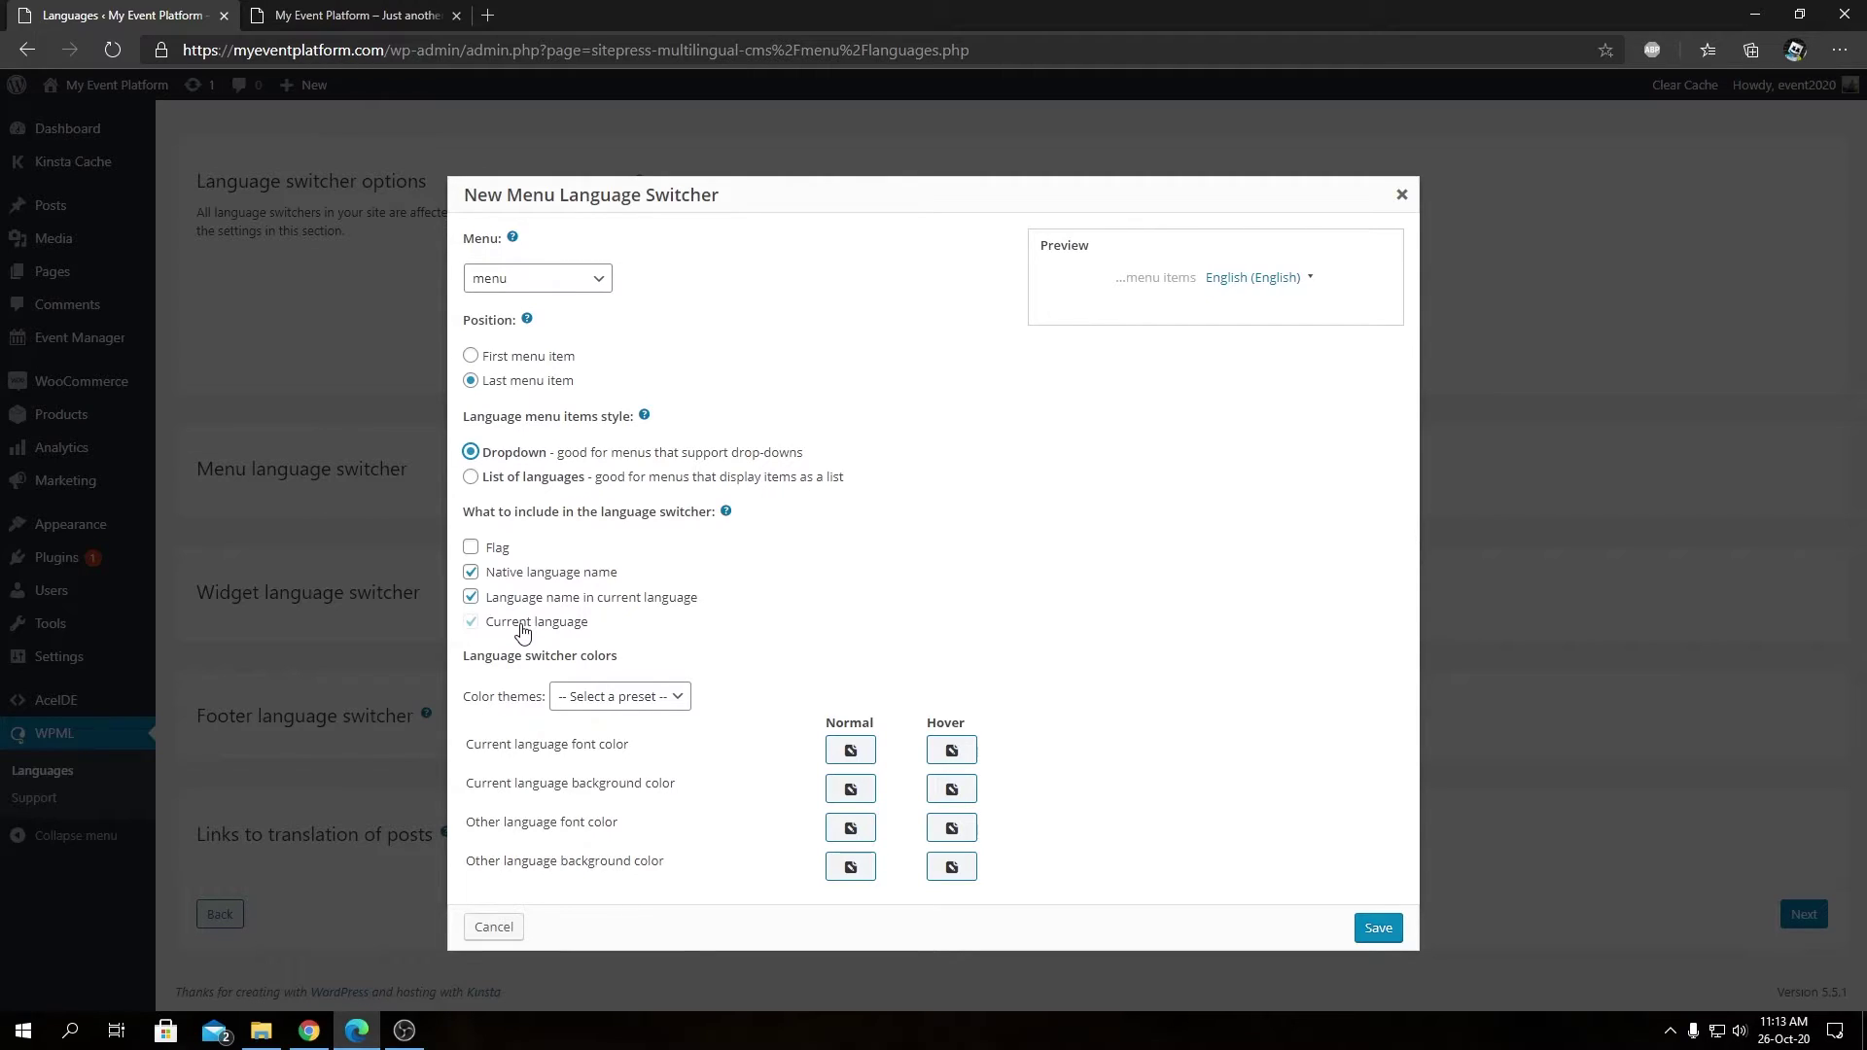
Leave Flag unchecked and no colour preset, then save the menu language switcher
click(498, 555)
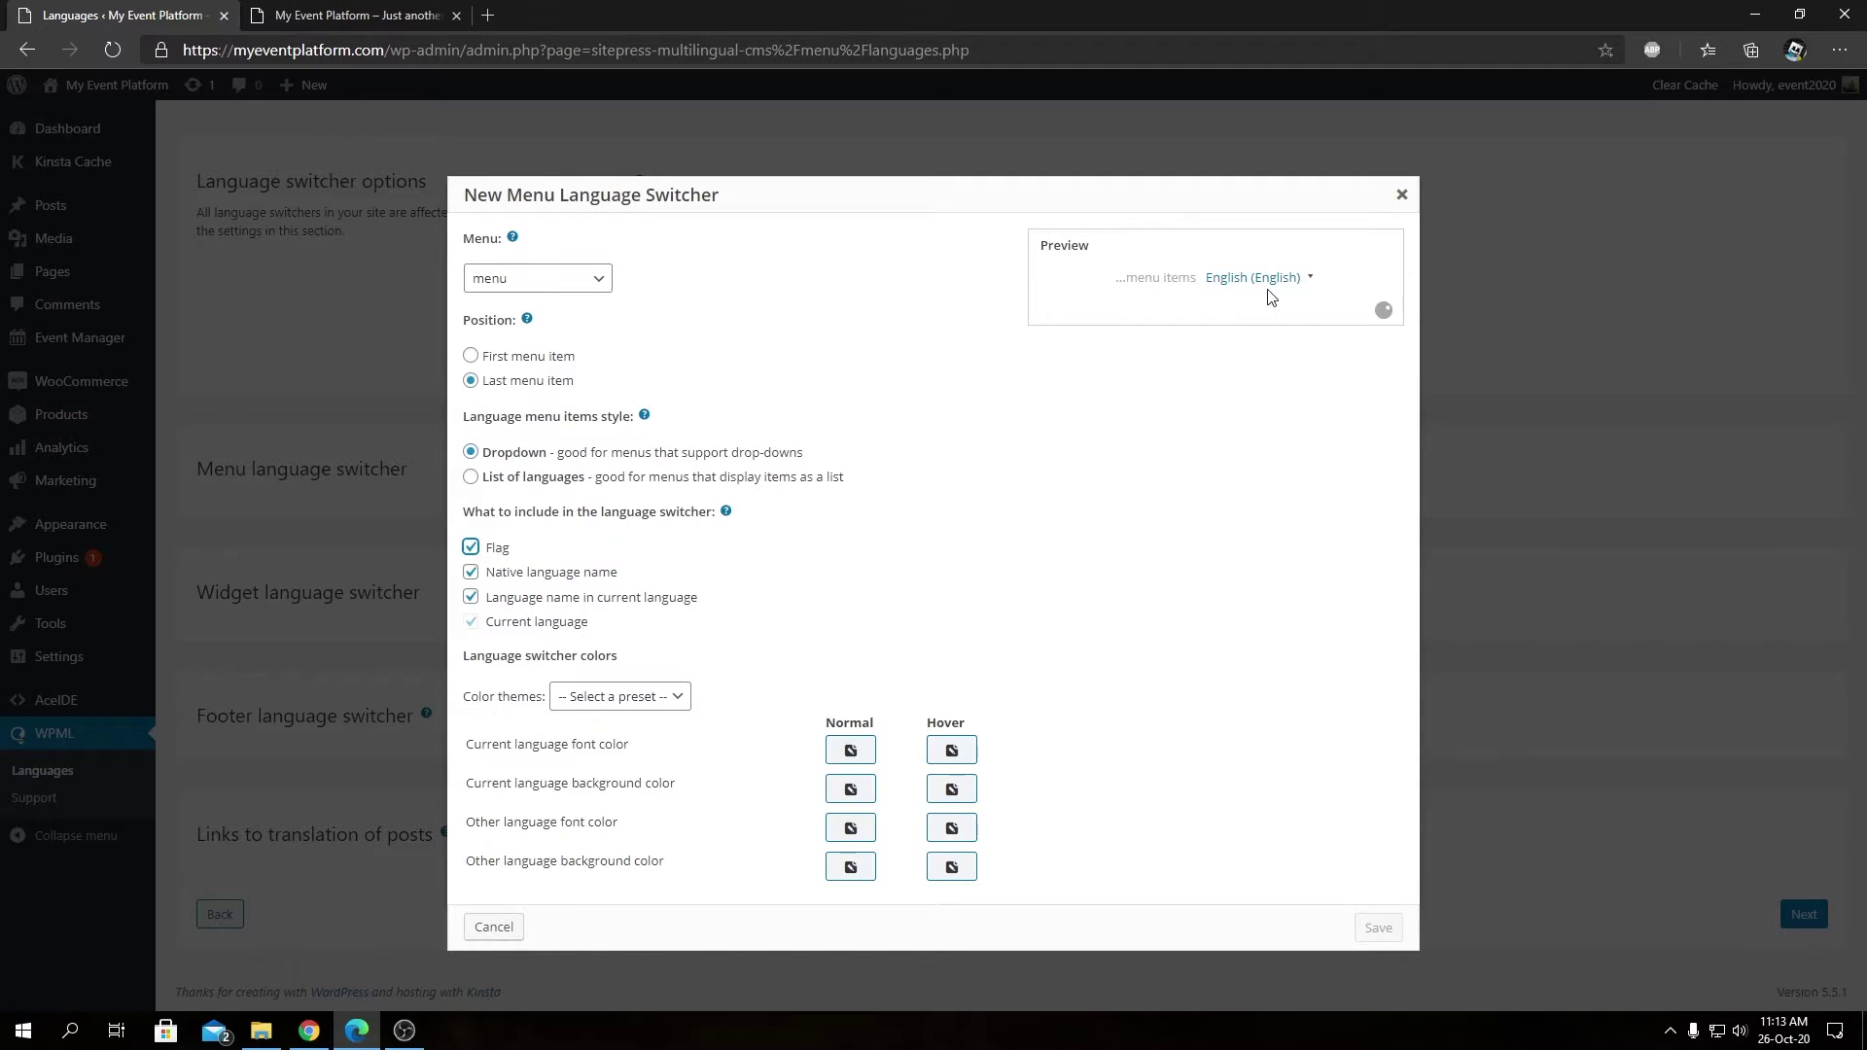
mouse_move(1221, 285)
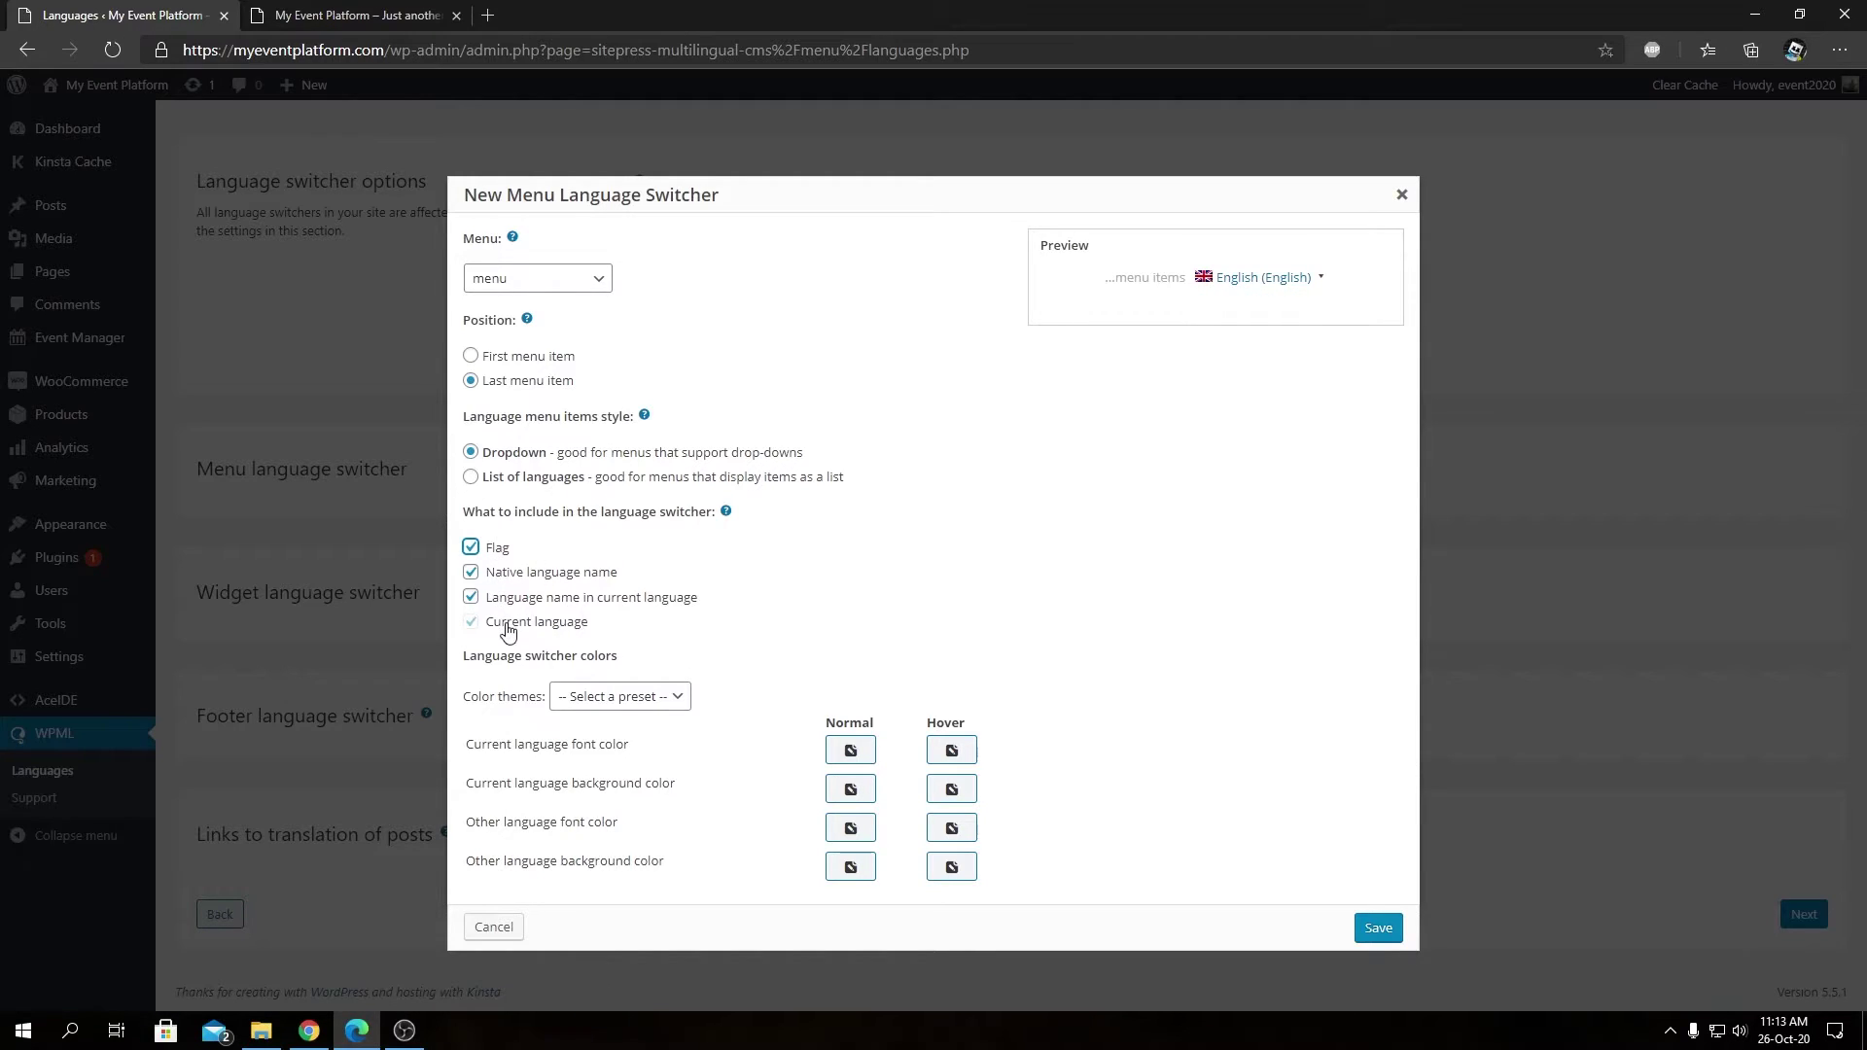
click(470, 567)
click(471, 551)
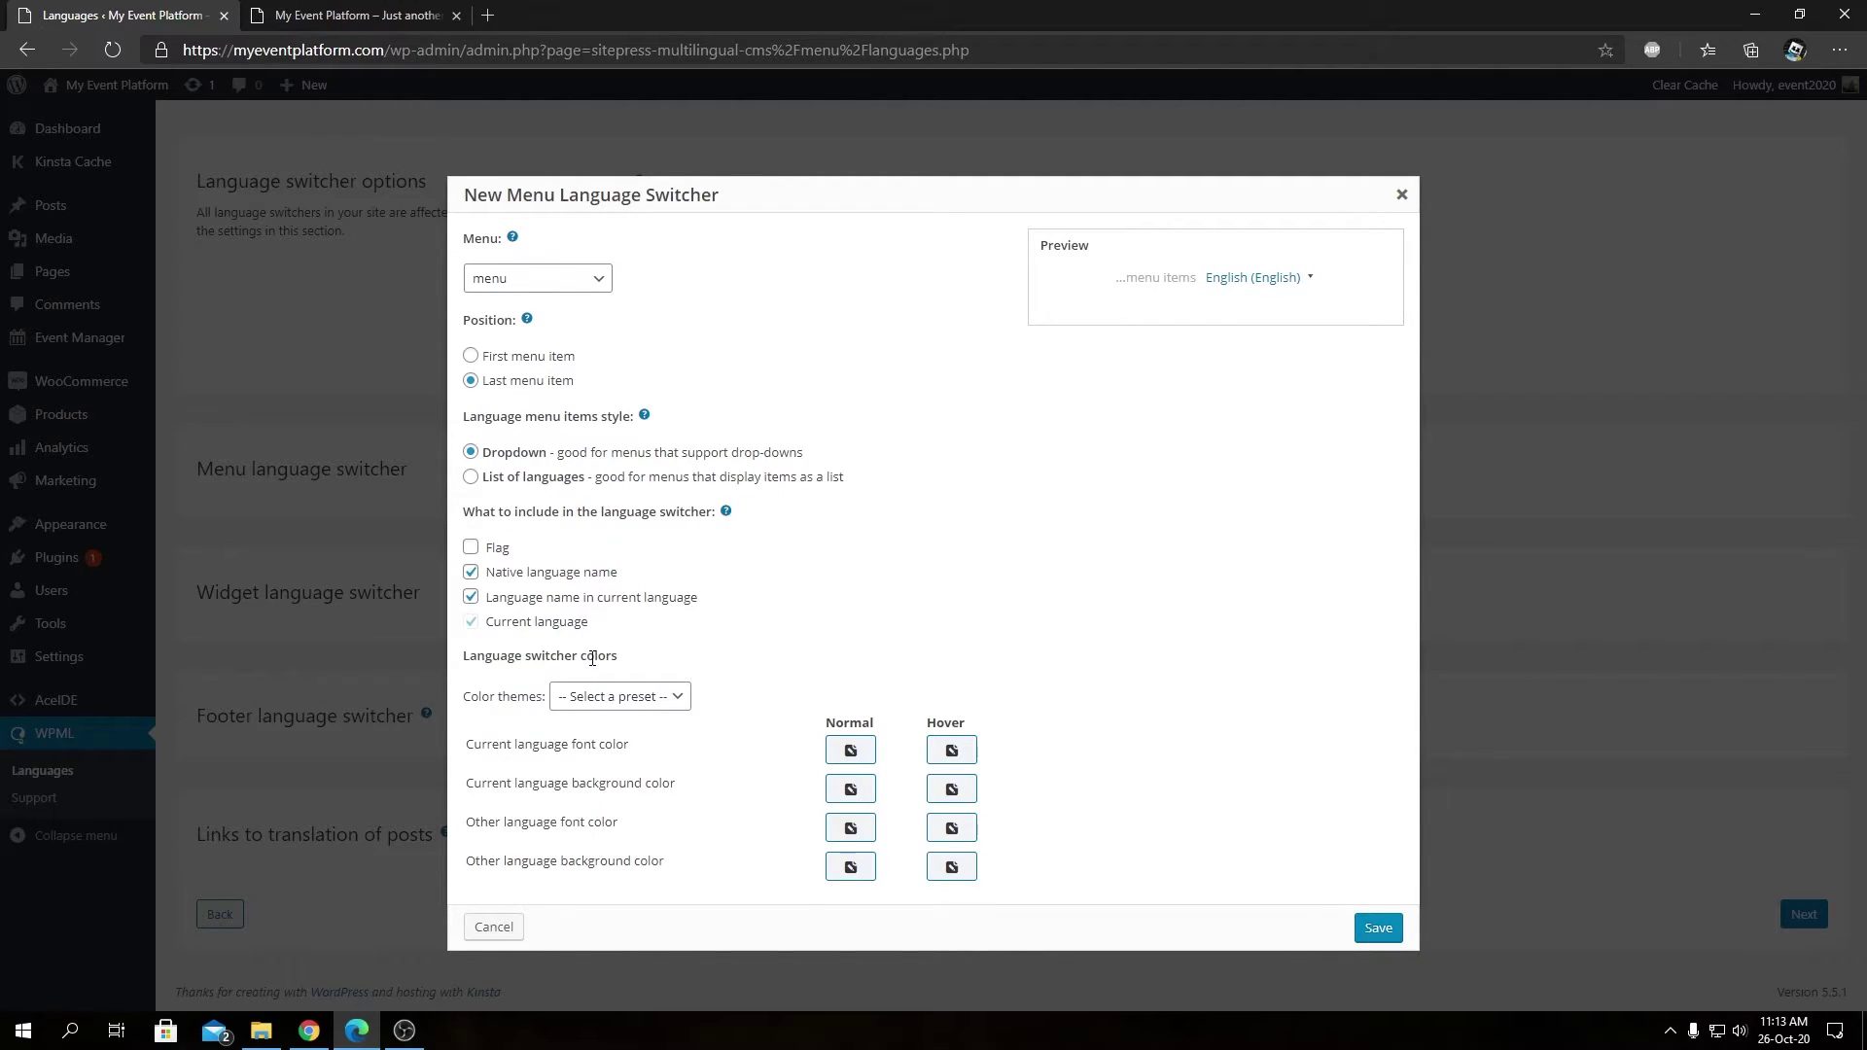
click(650, 699)
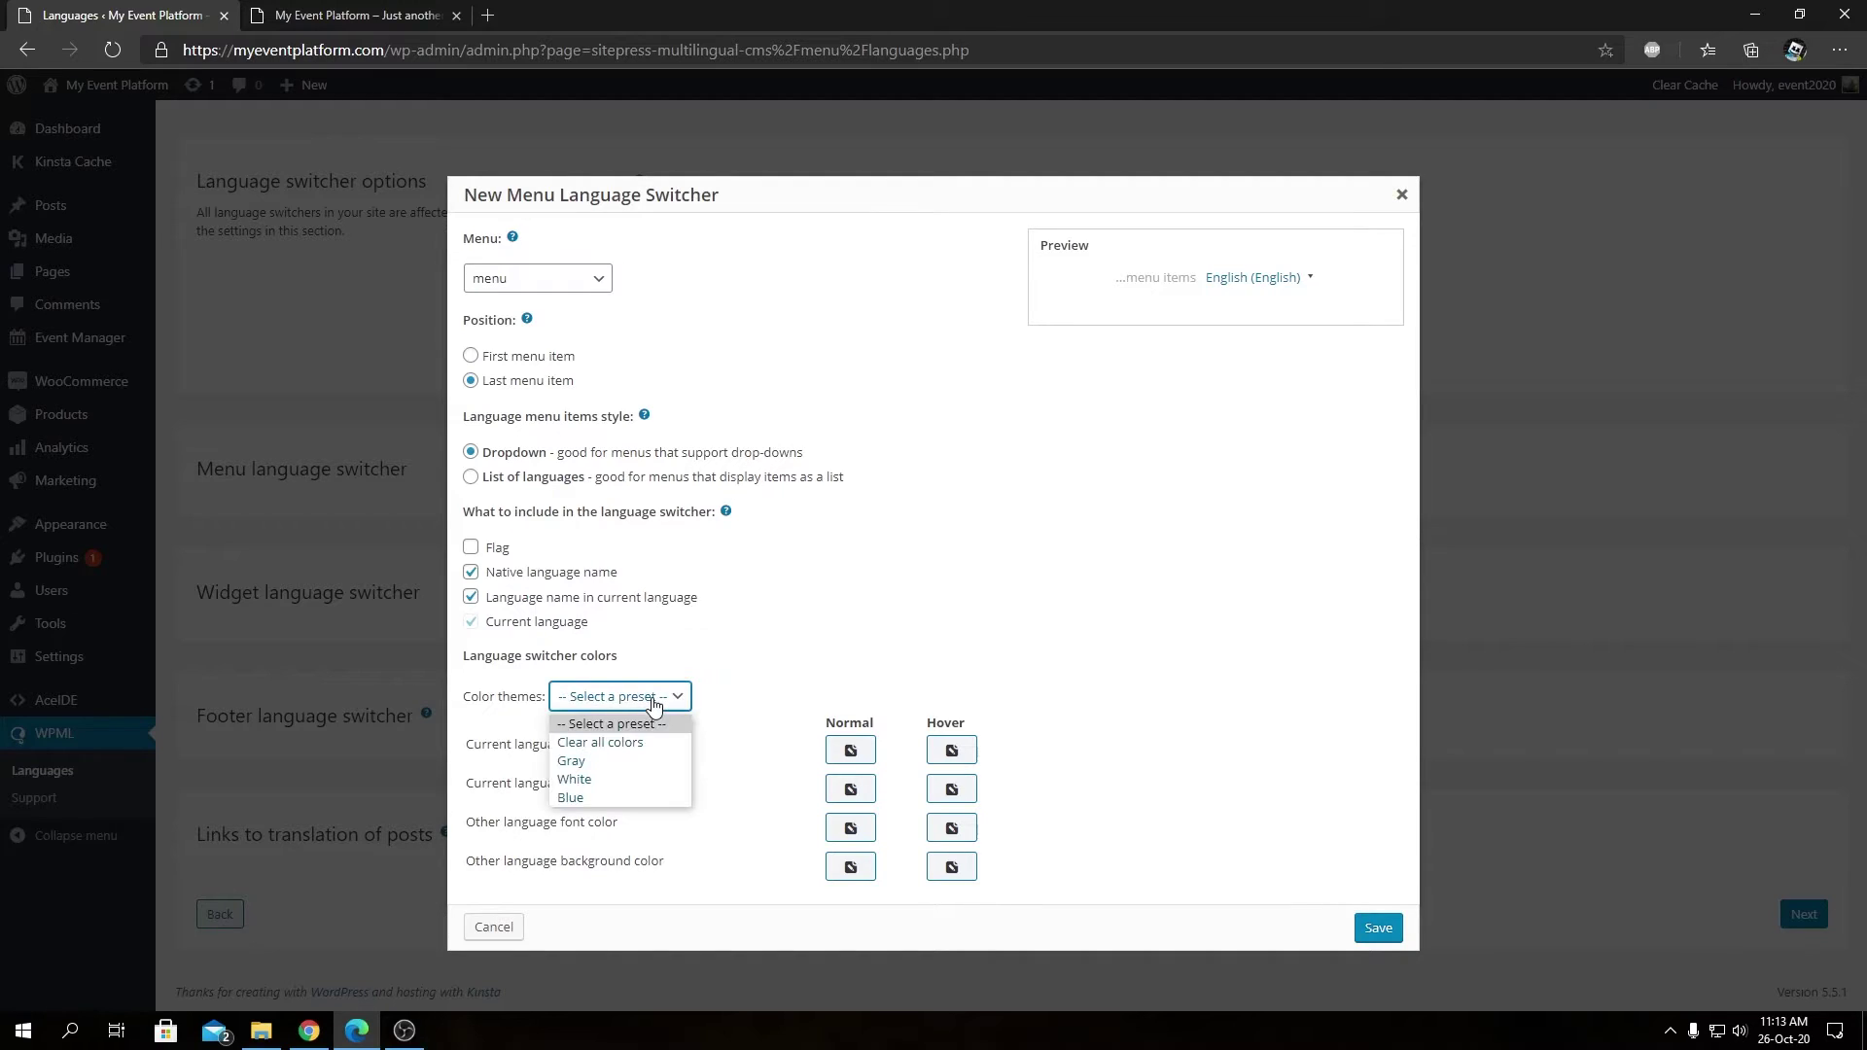
click(884, 637)
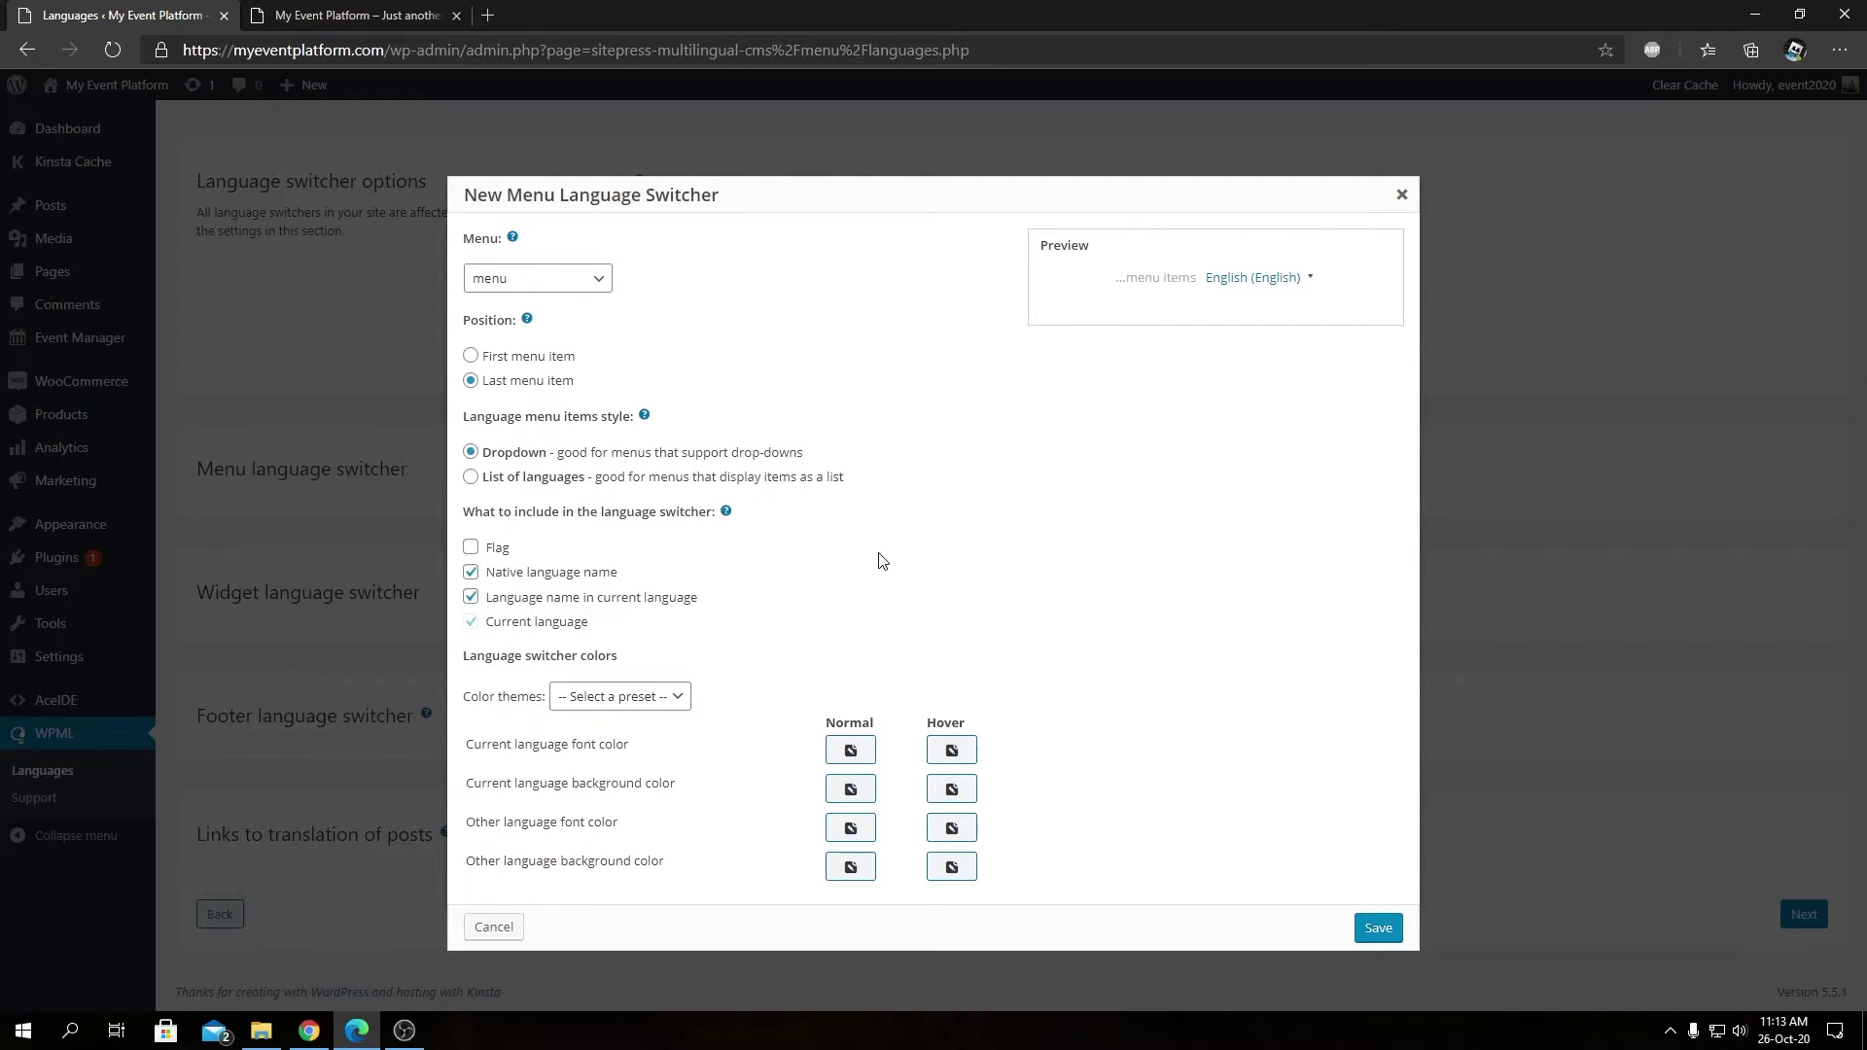
click(1383, 930)
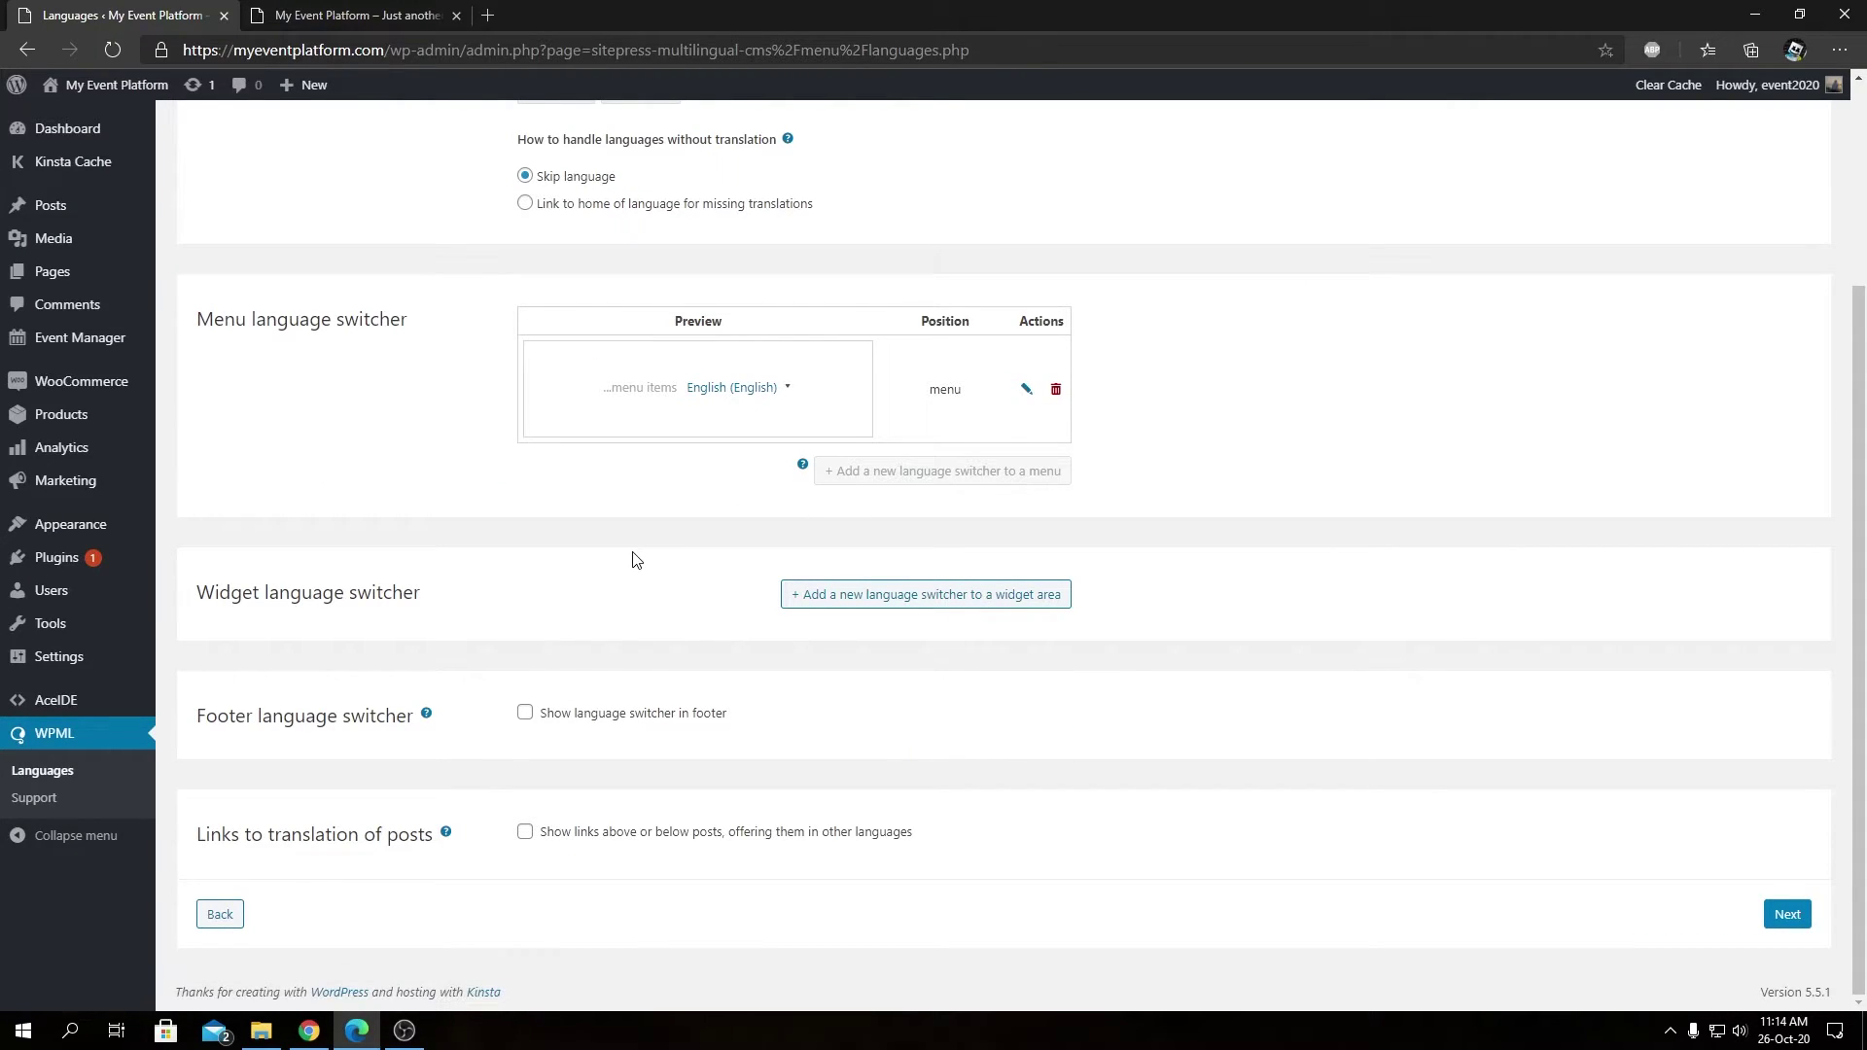
double_click(324, 597)
click(496, 607)
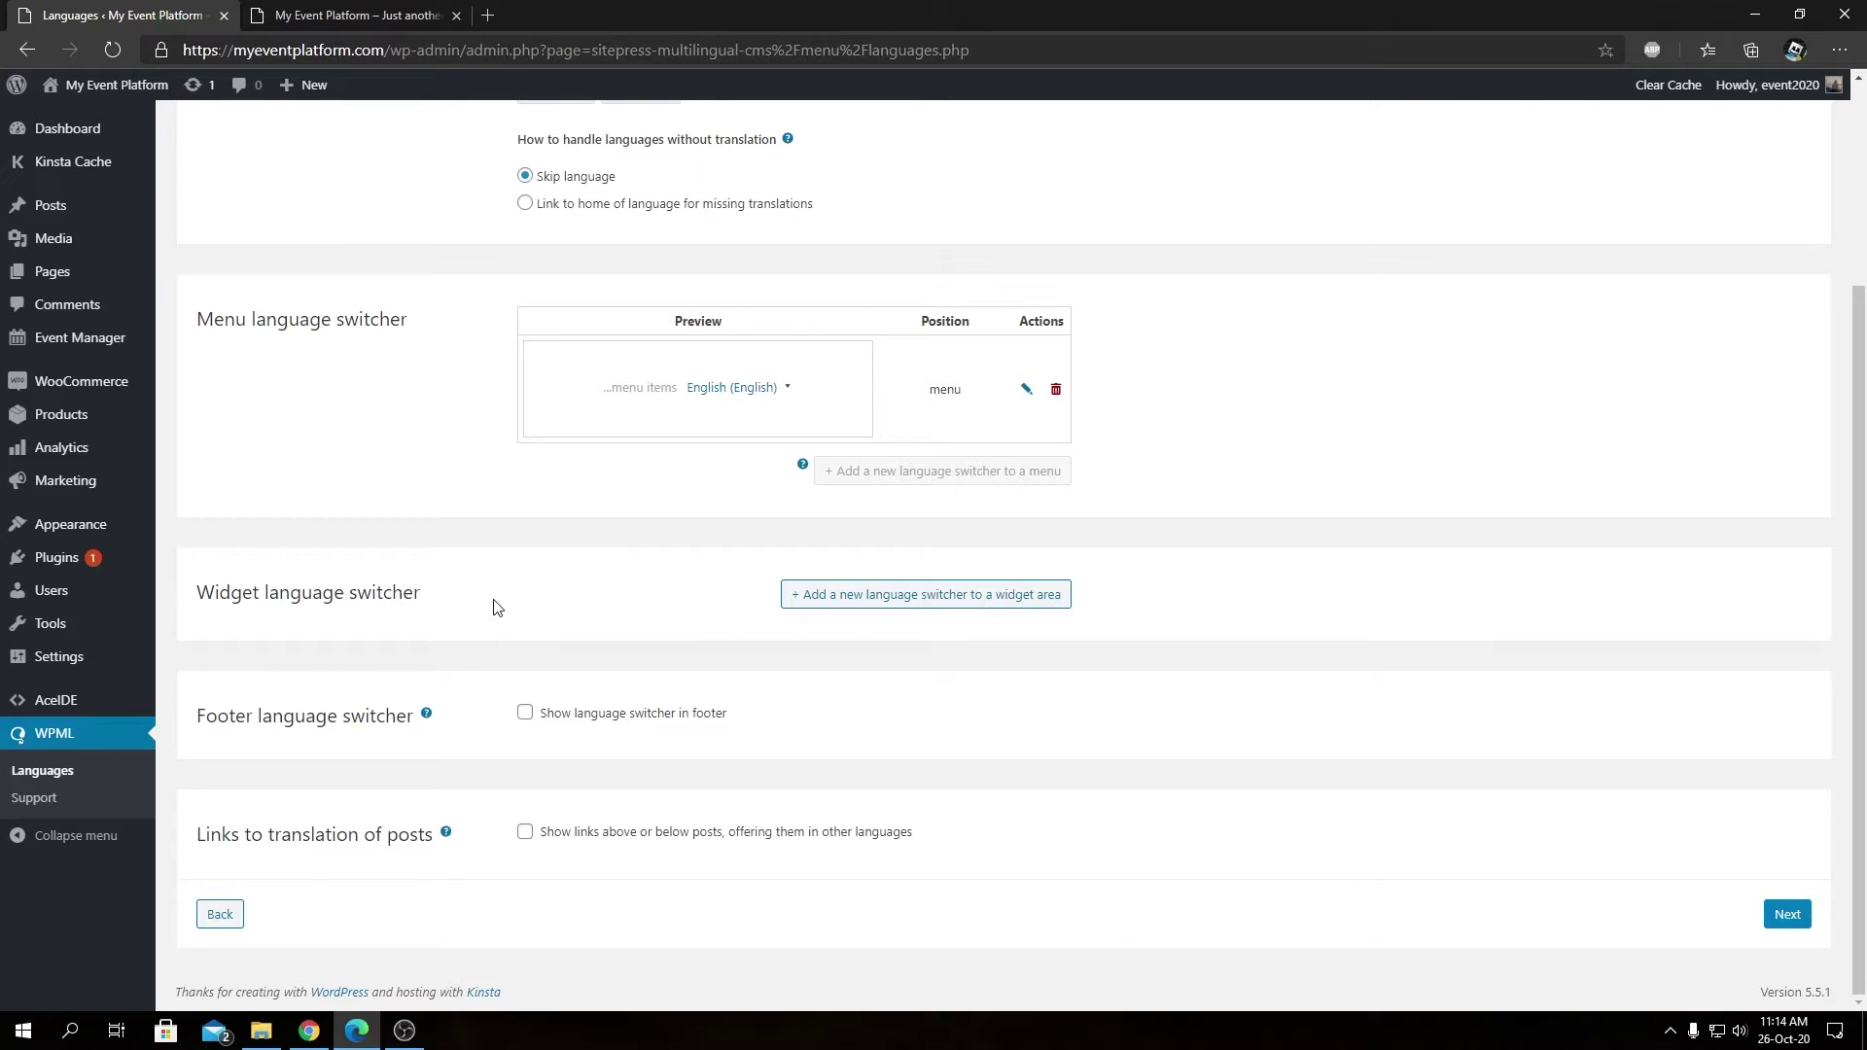
click(938, 597)
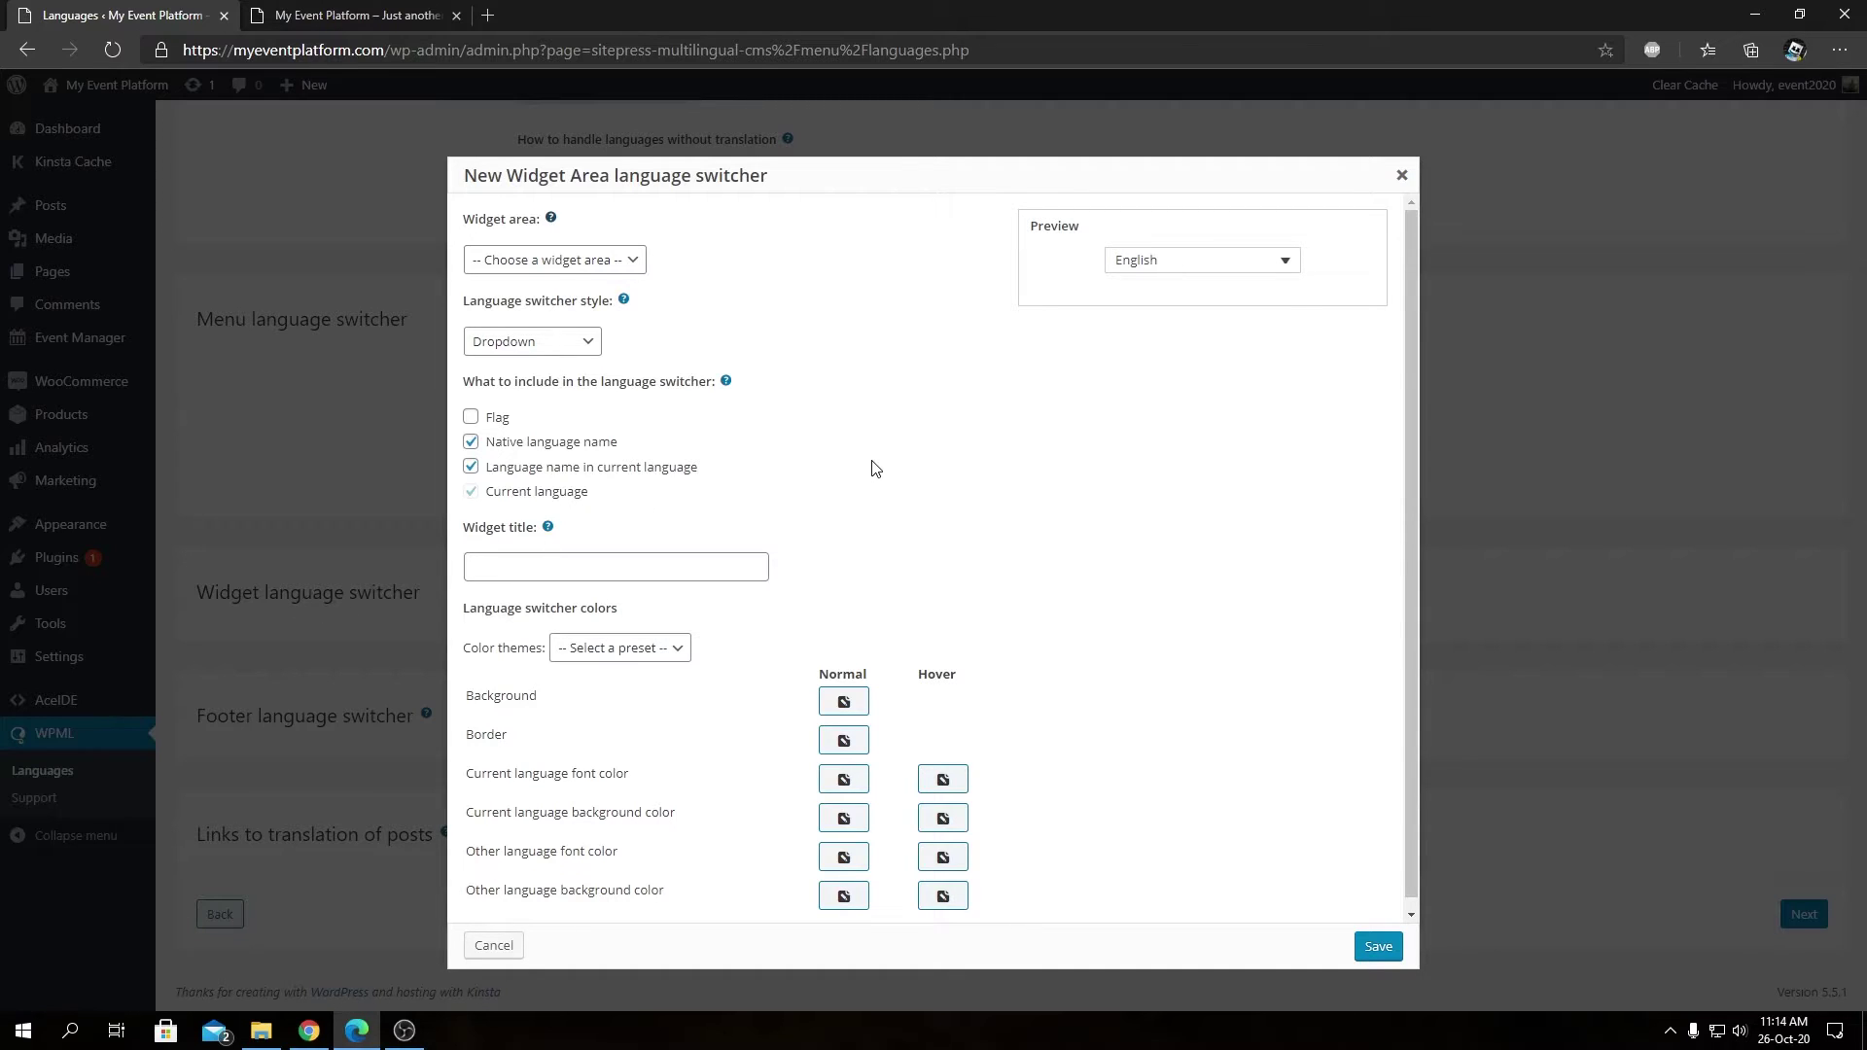
click(611, 269)
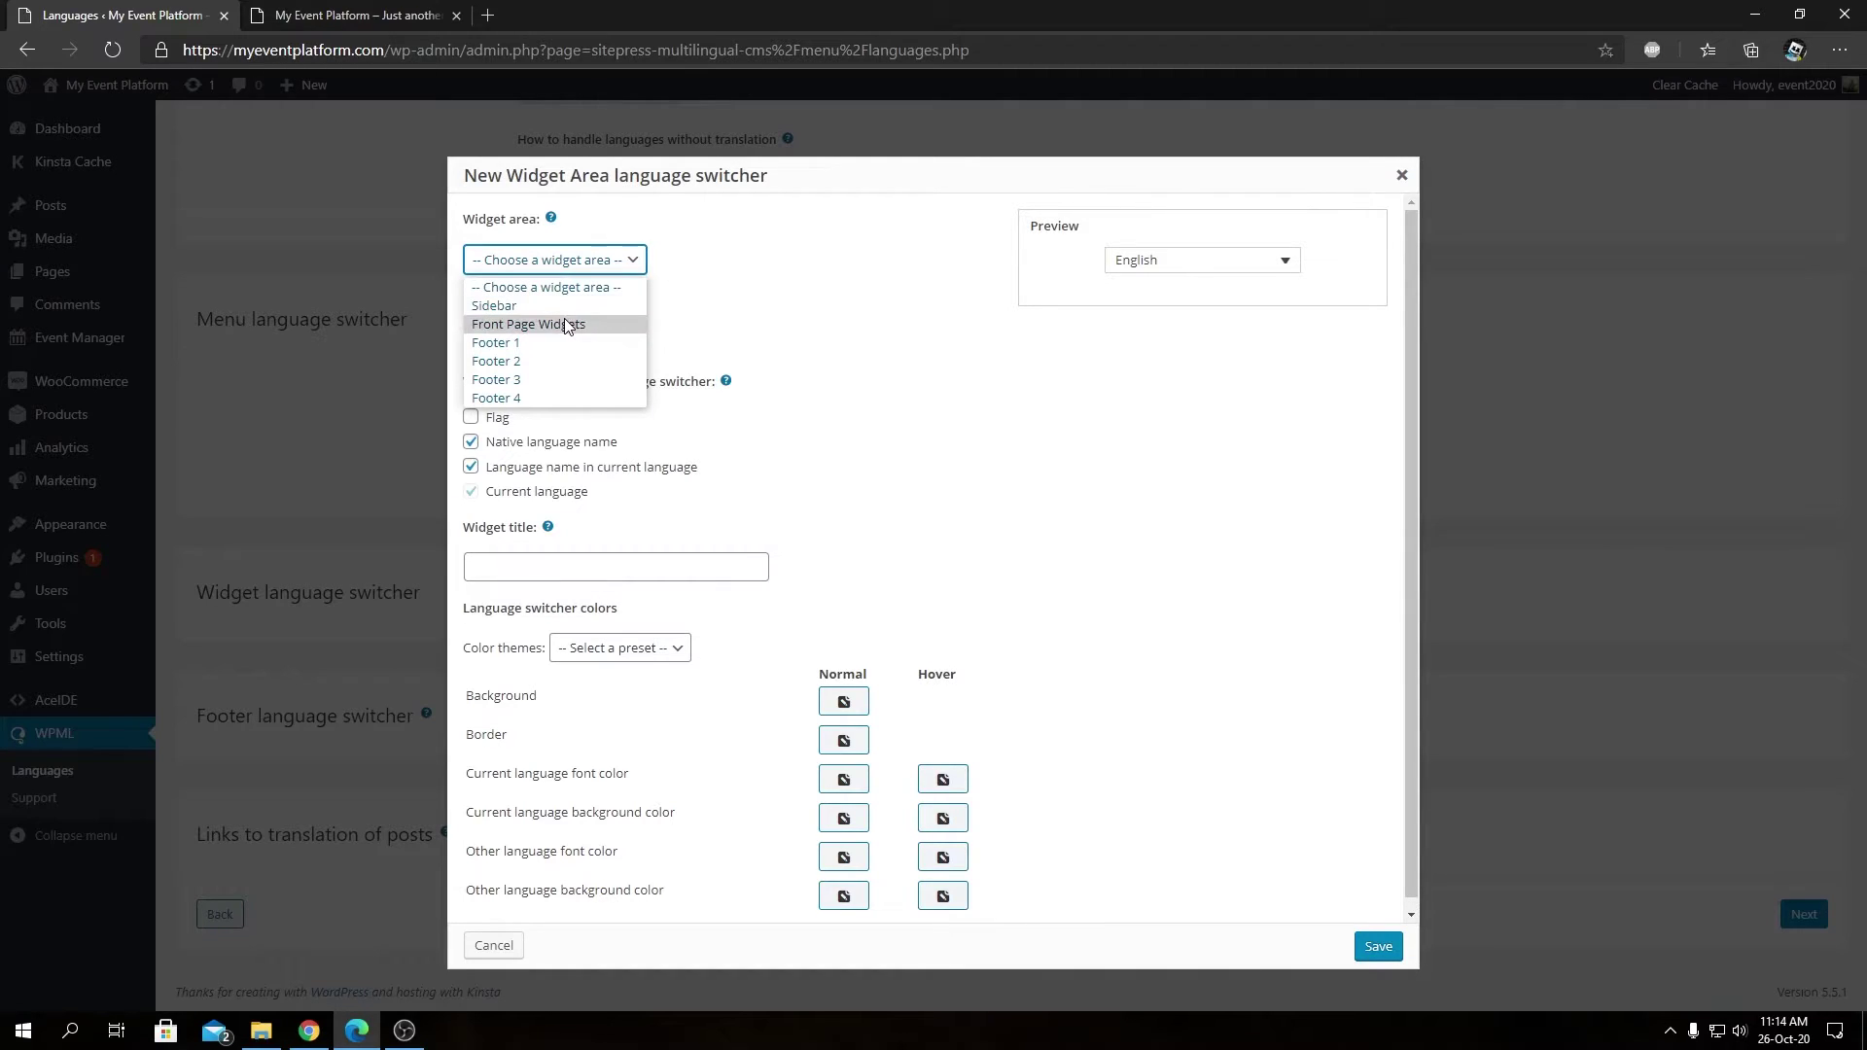
click(805, 331)
click(546, 356)
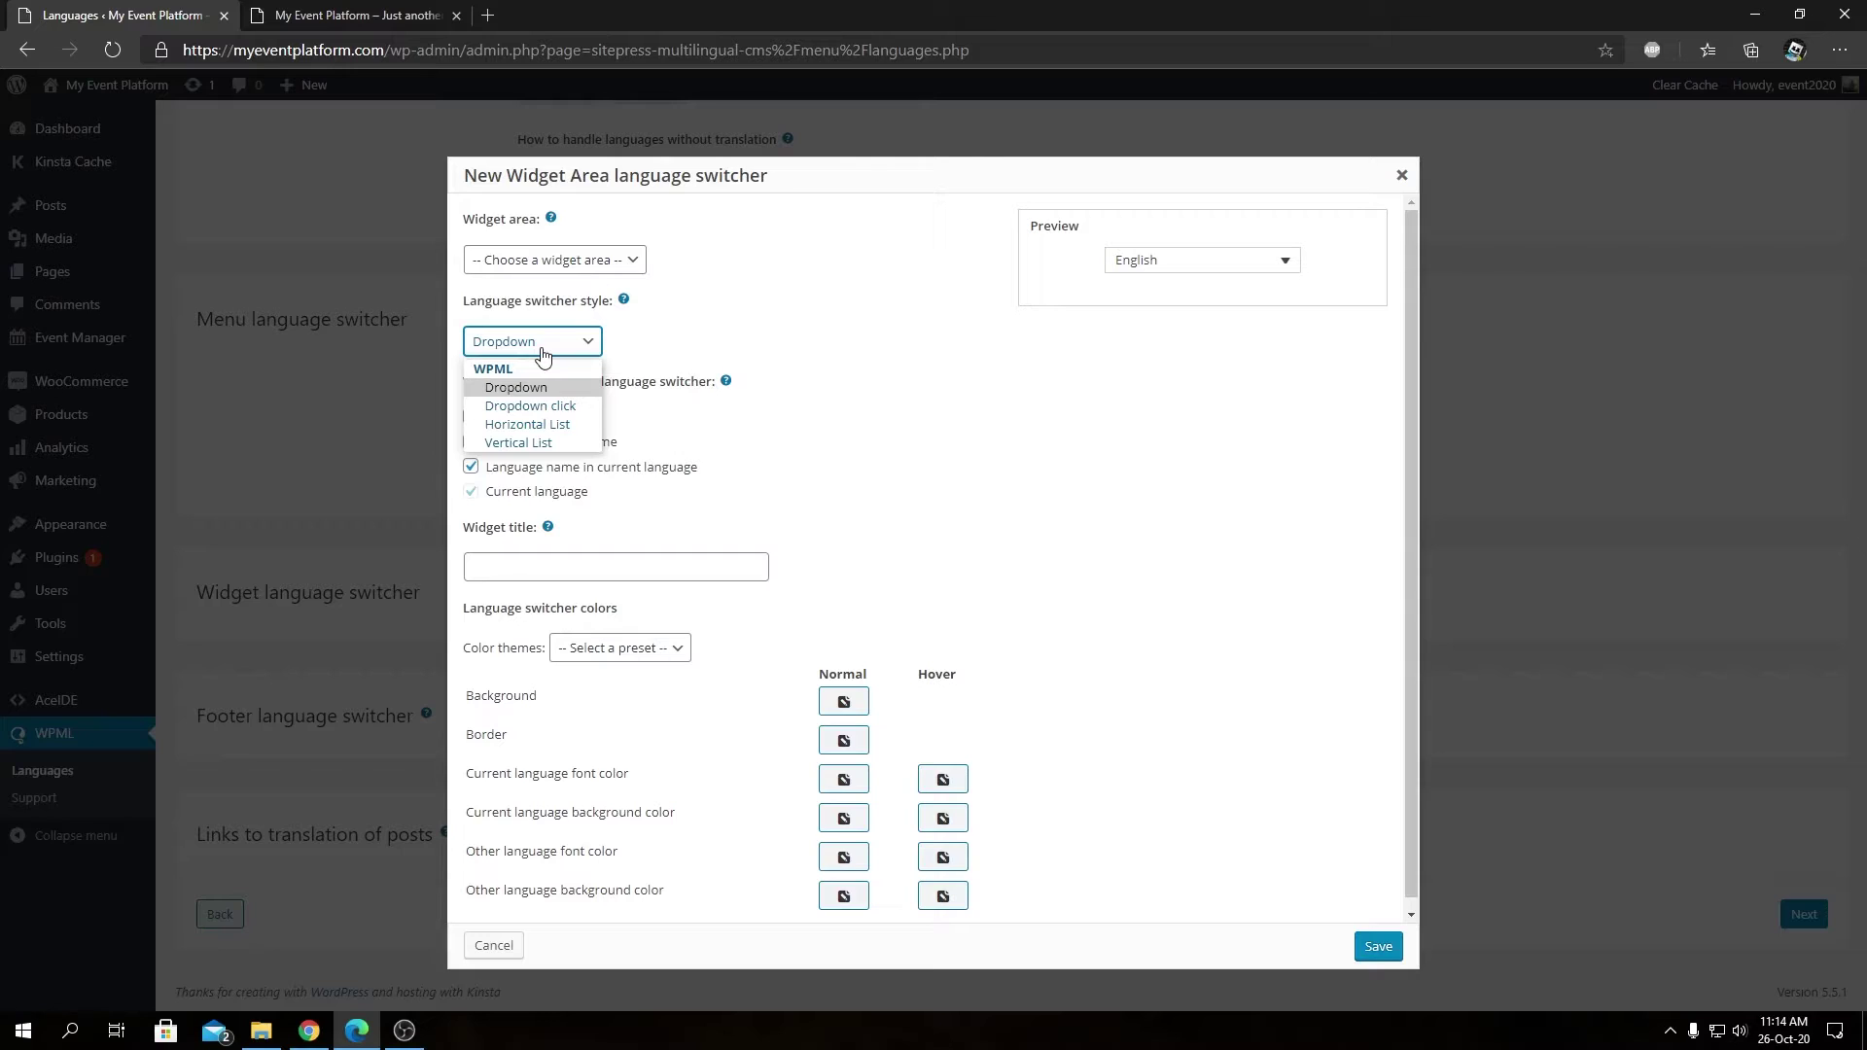
click(713, 330)
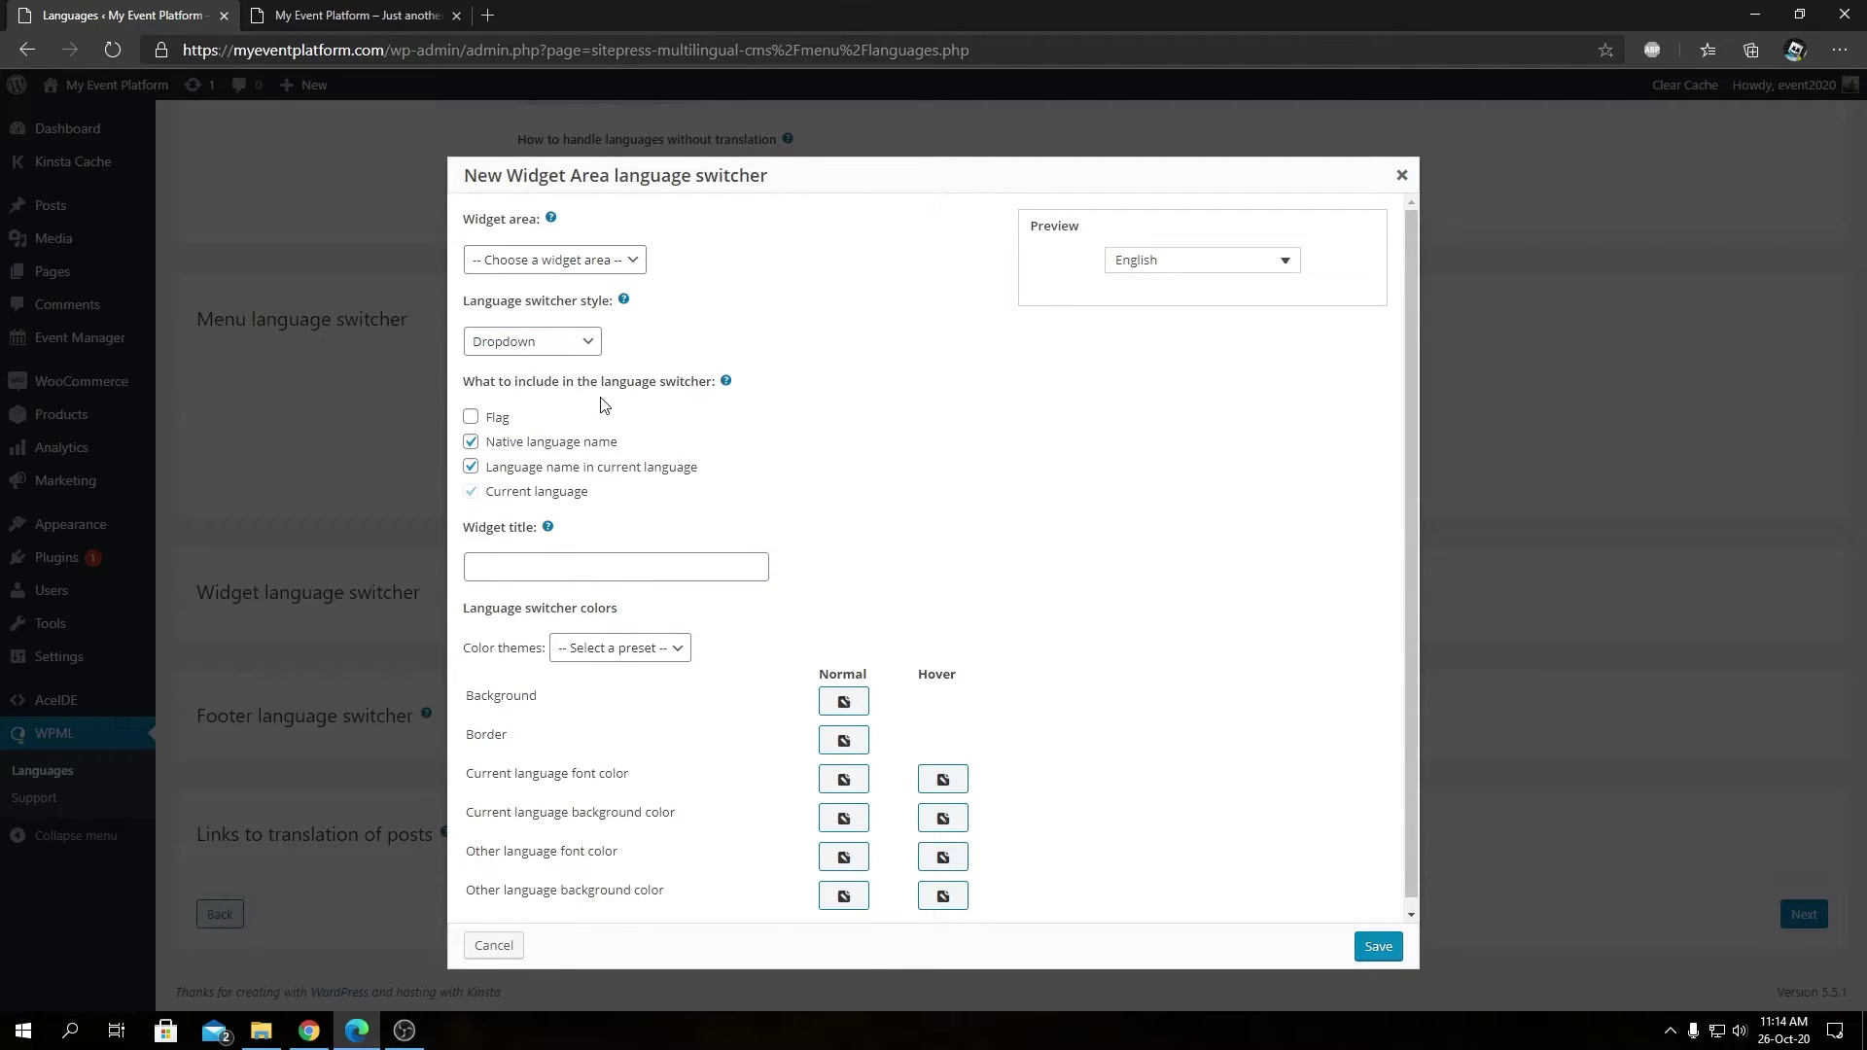
scroll(632, 404, down, 1)
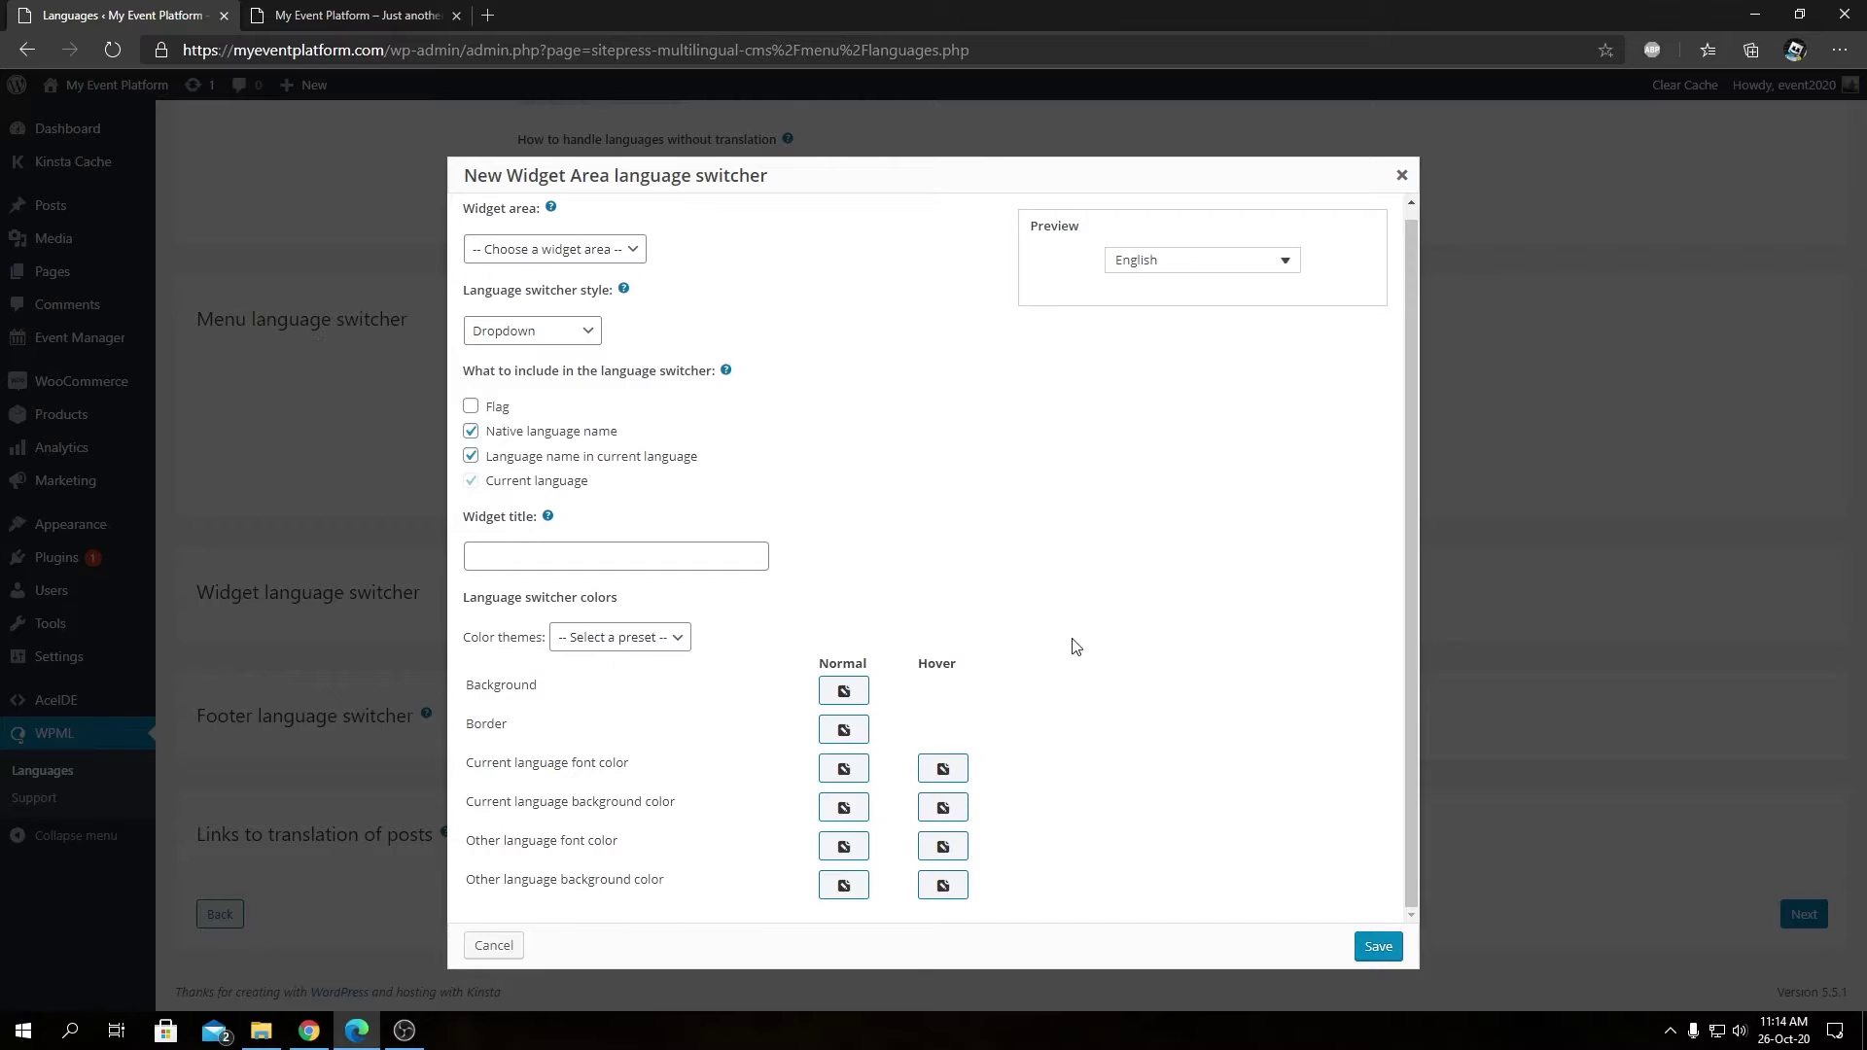
click(1402, 173)
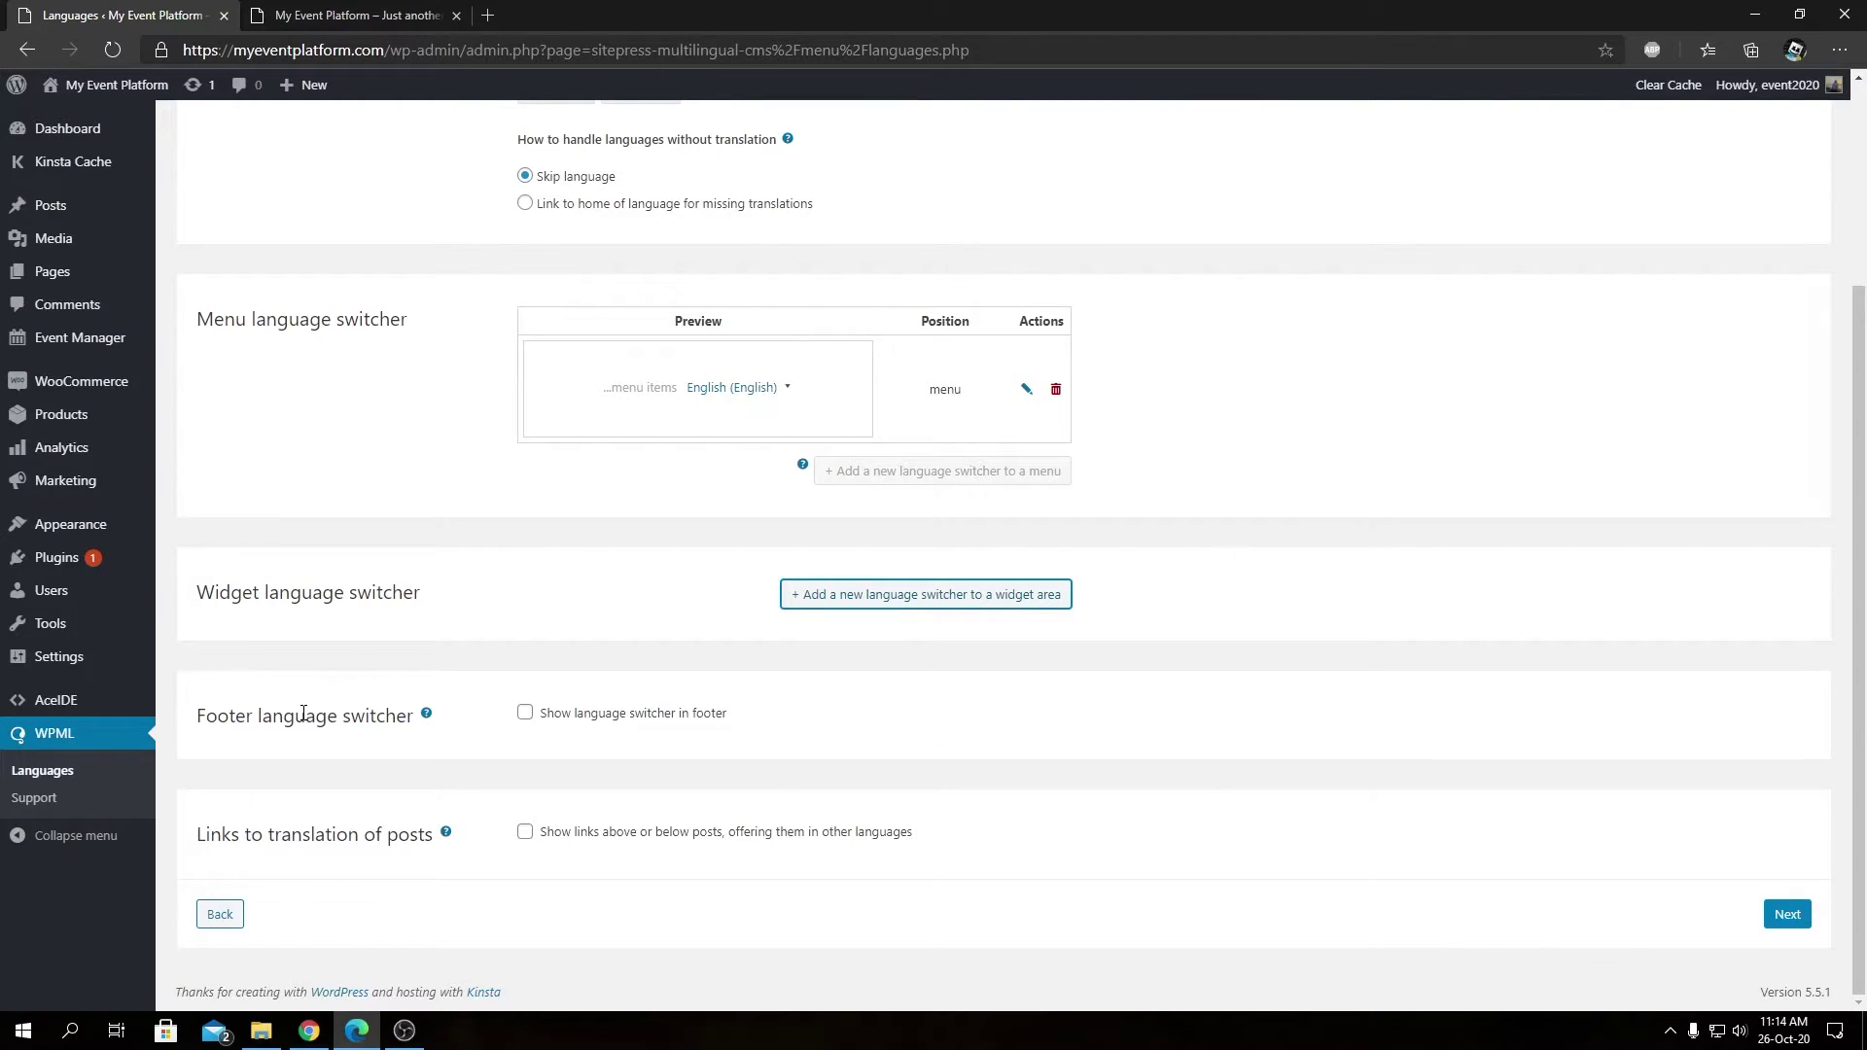
Enable 'Show language switcher in footer' and save its default settings
click(525, 713)
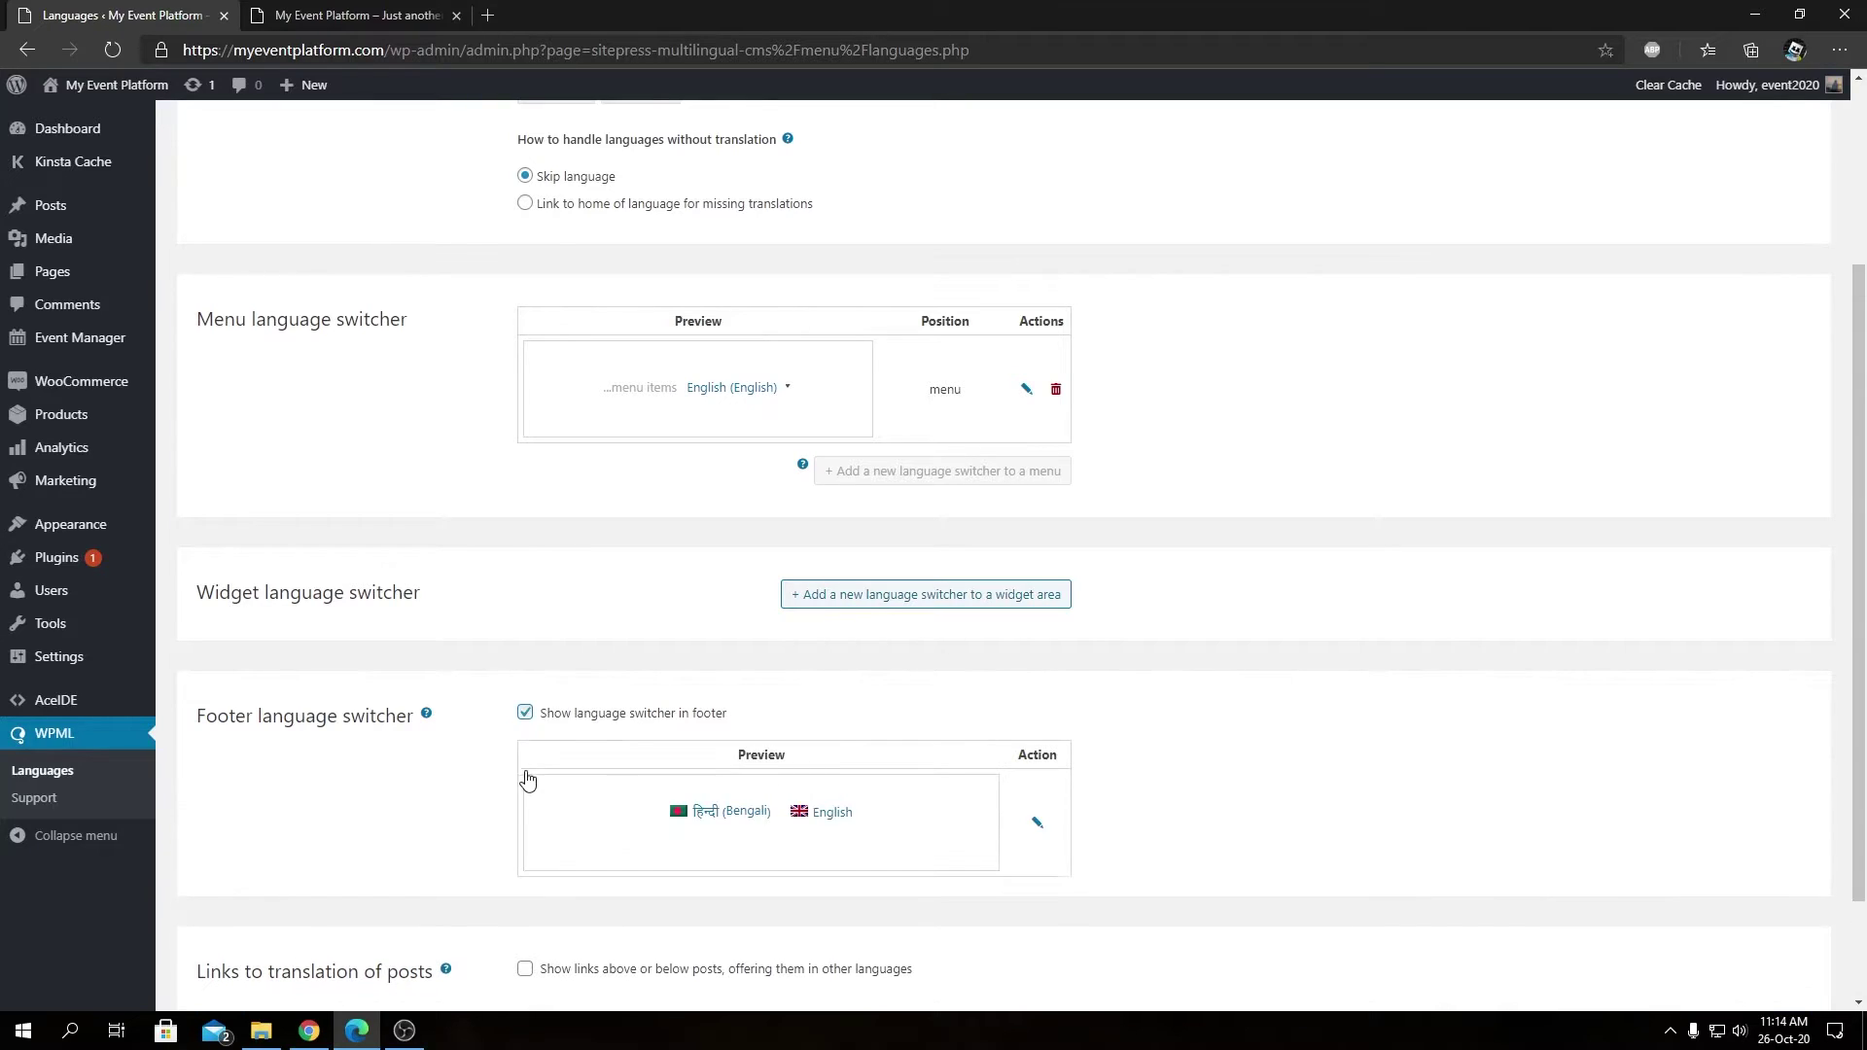
click(527, 780)
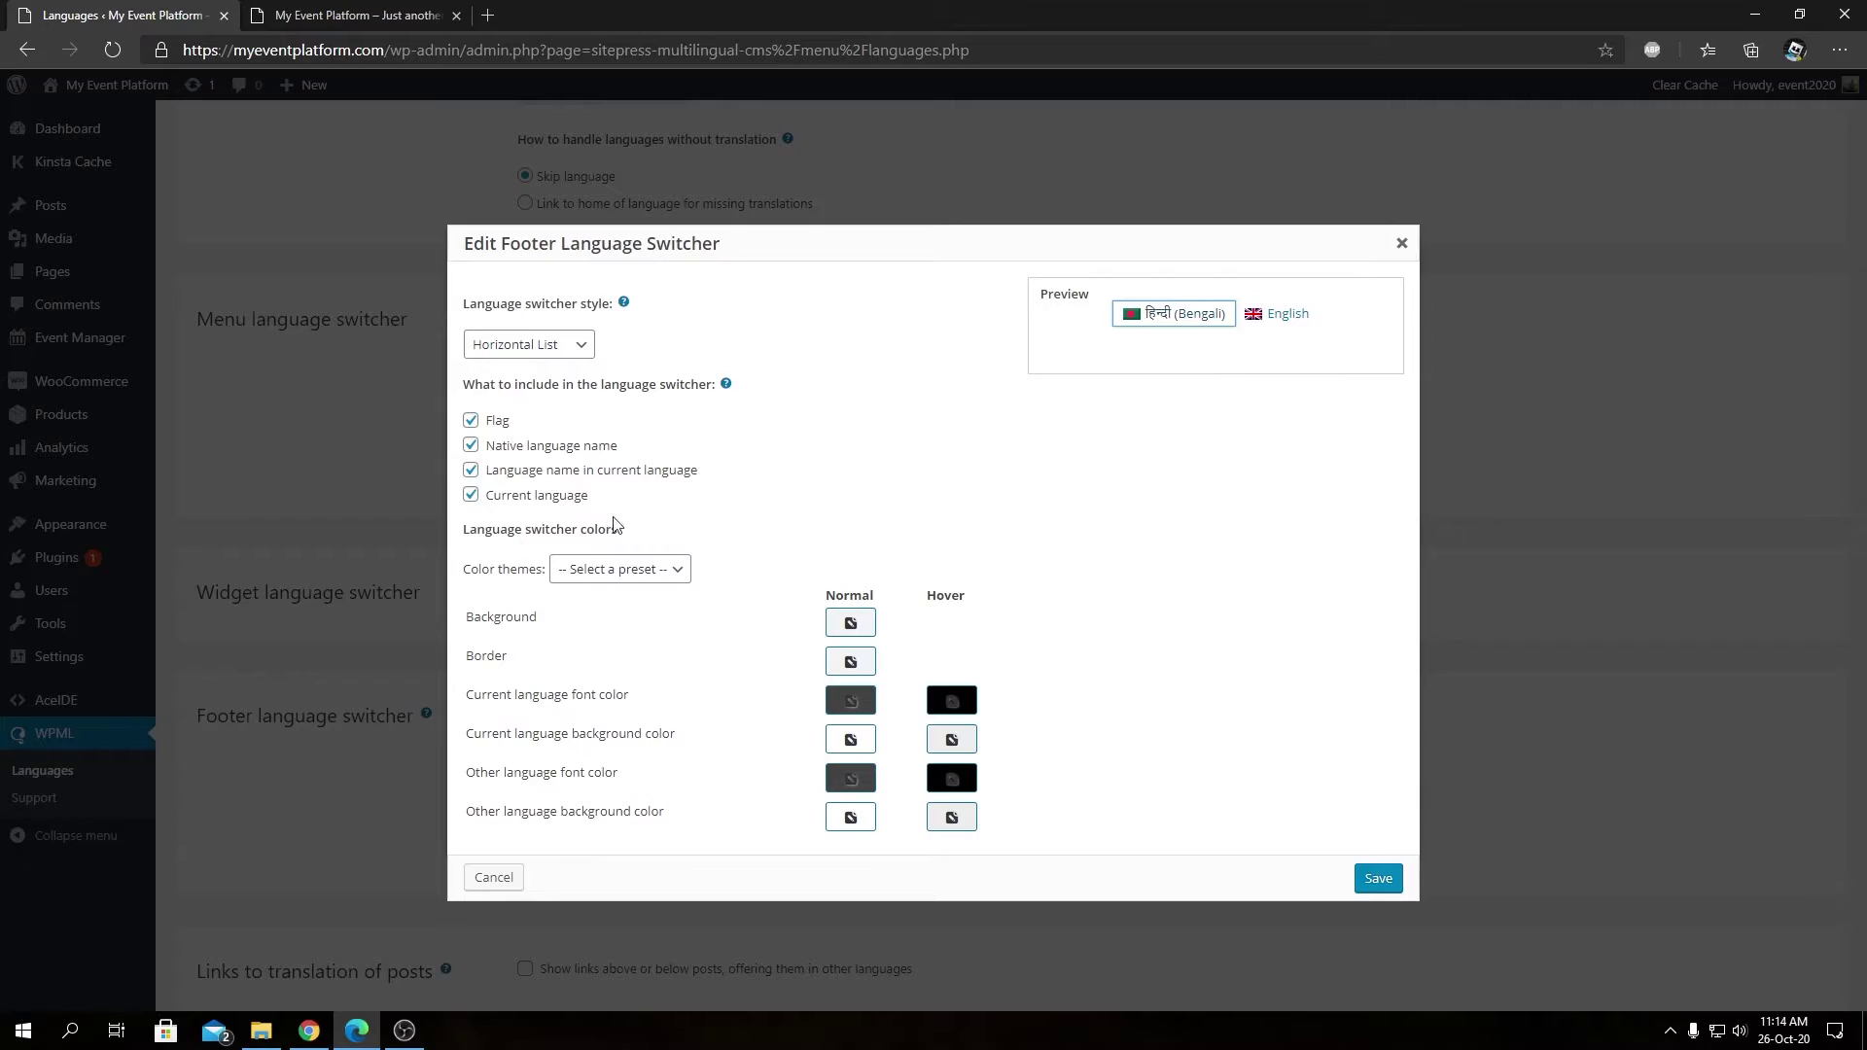
click(1376, 878)
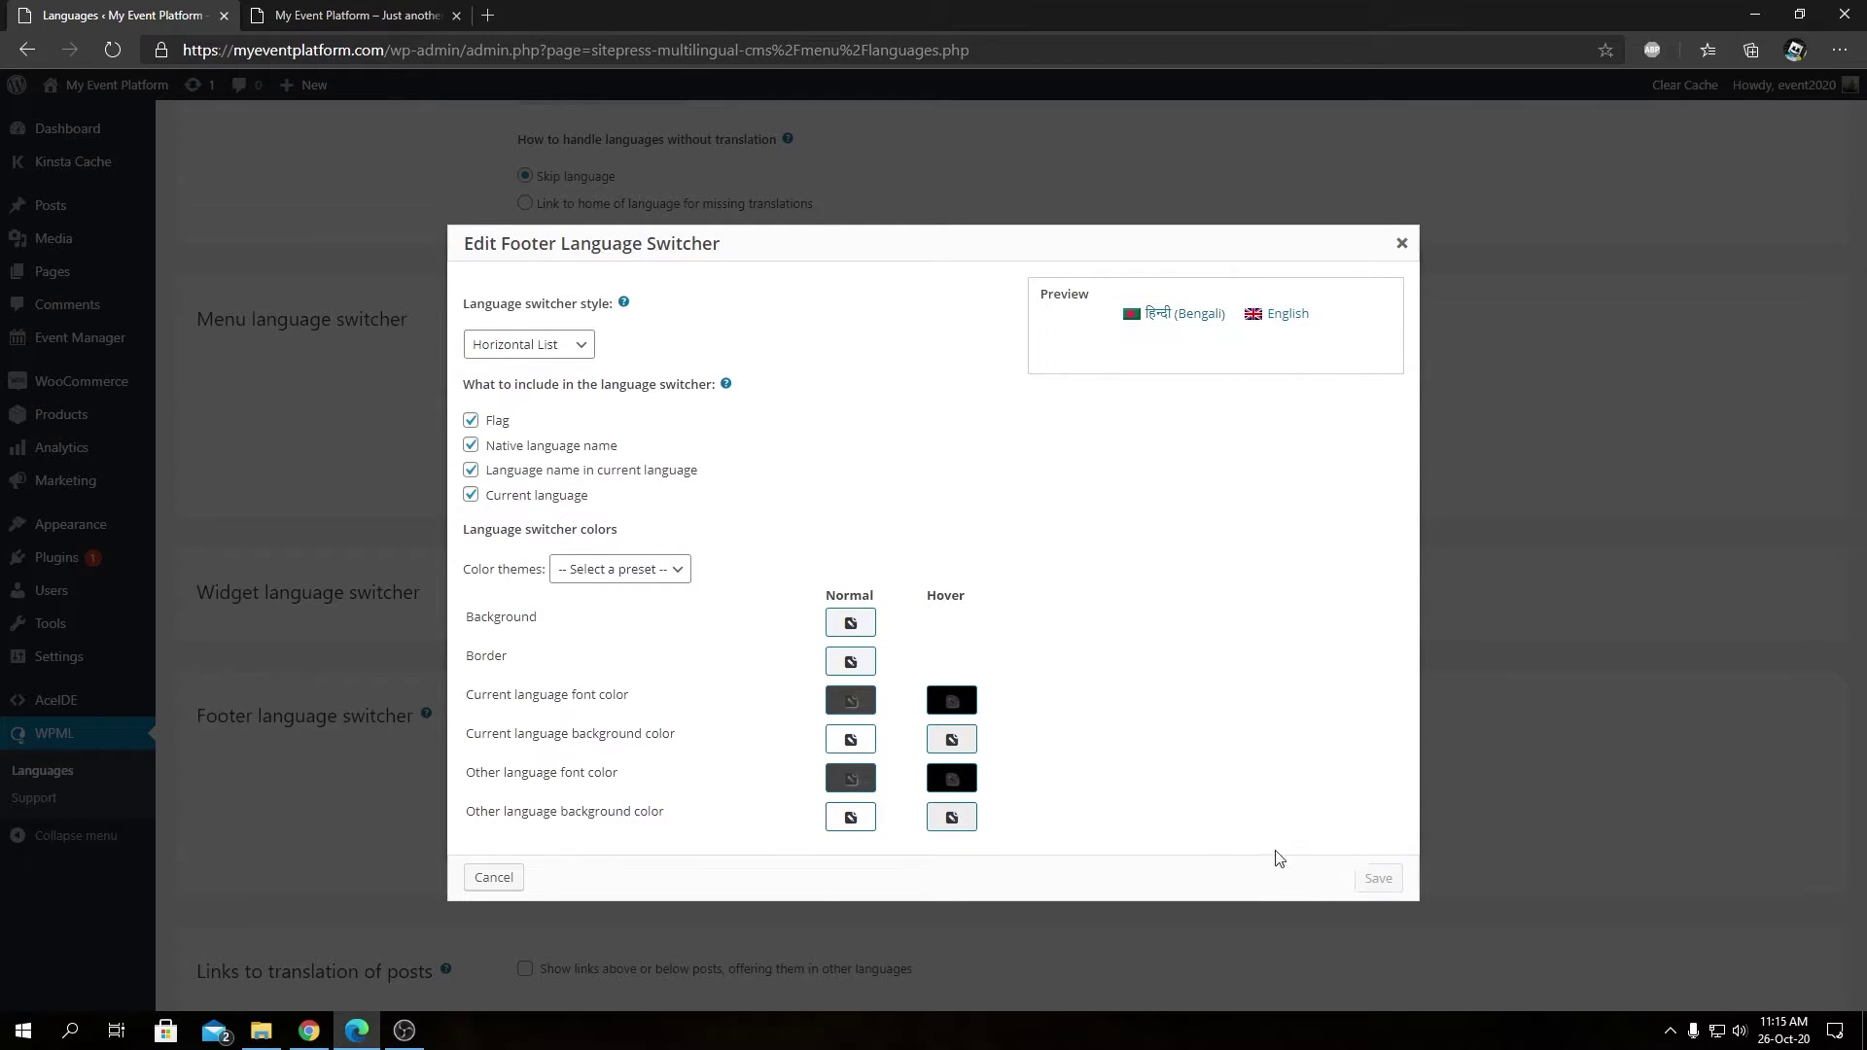
Read the help note for Links to translation of posts, then close it
scroll(1146, 762, down, 2)
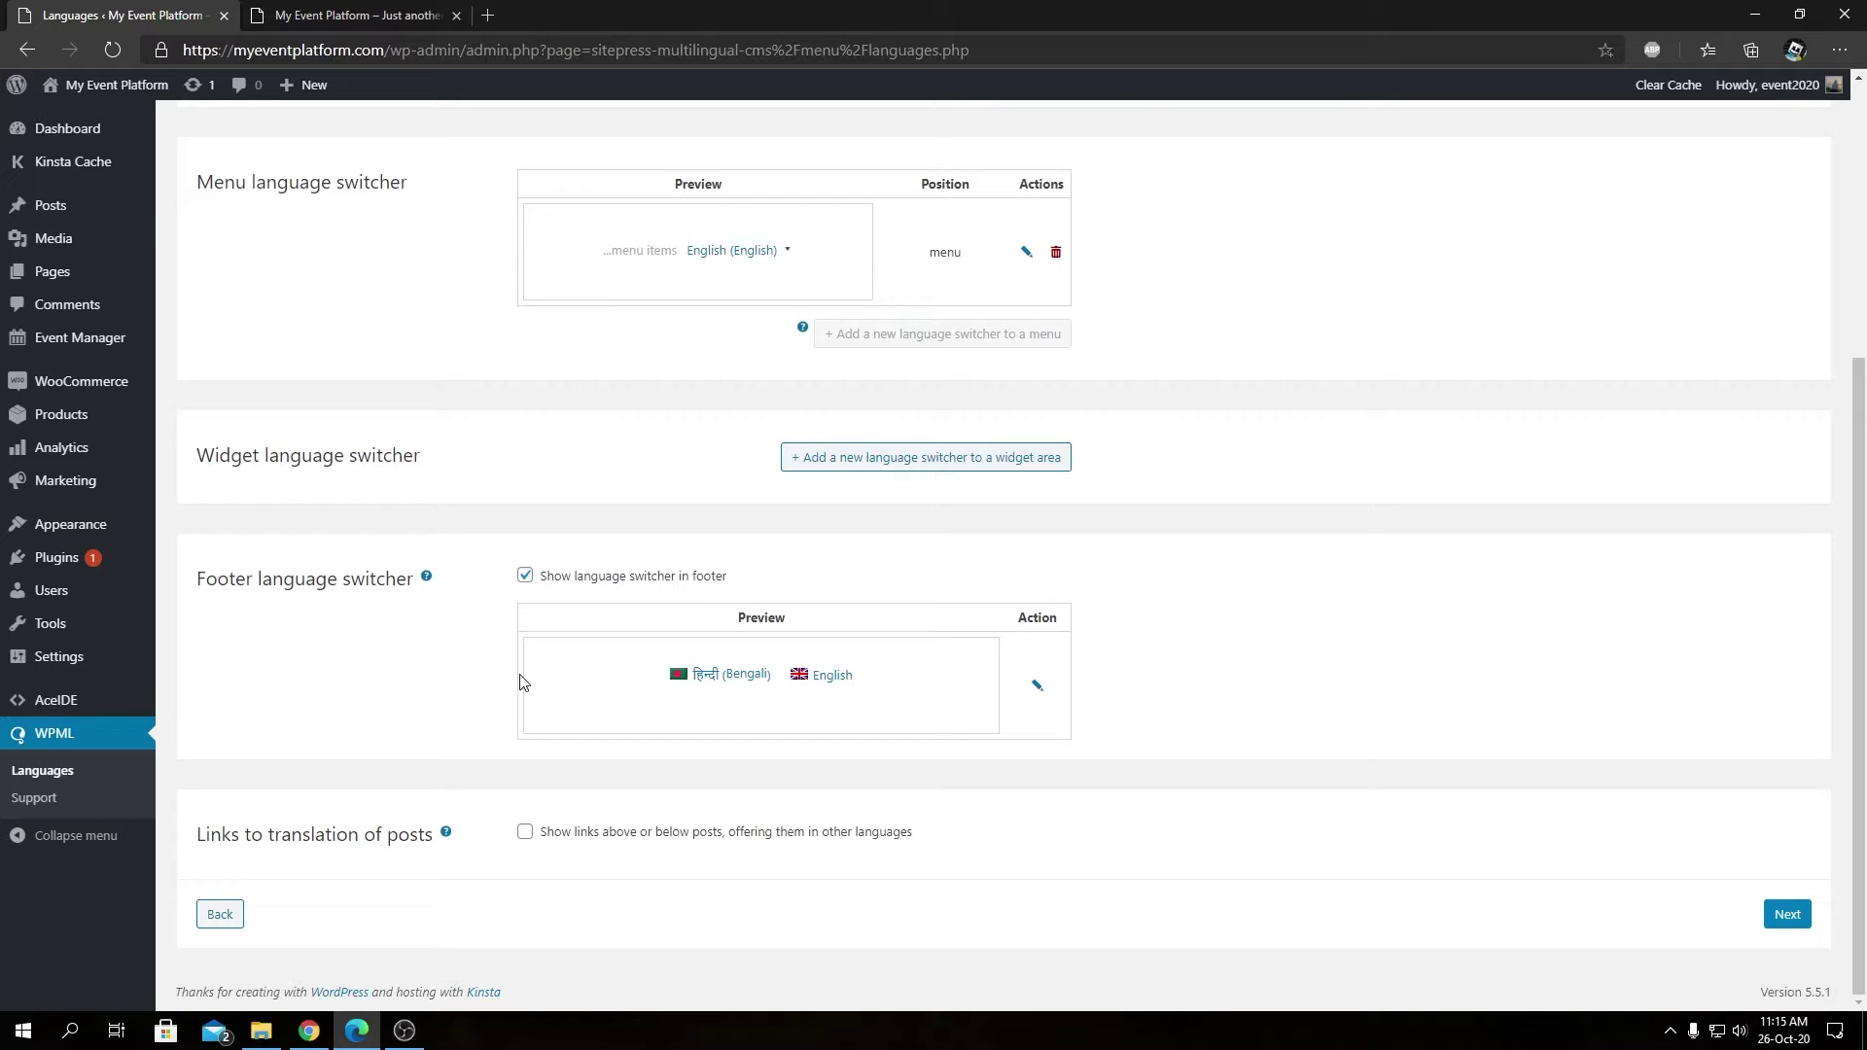
click(447, 834)
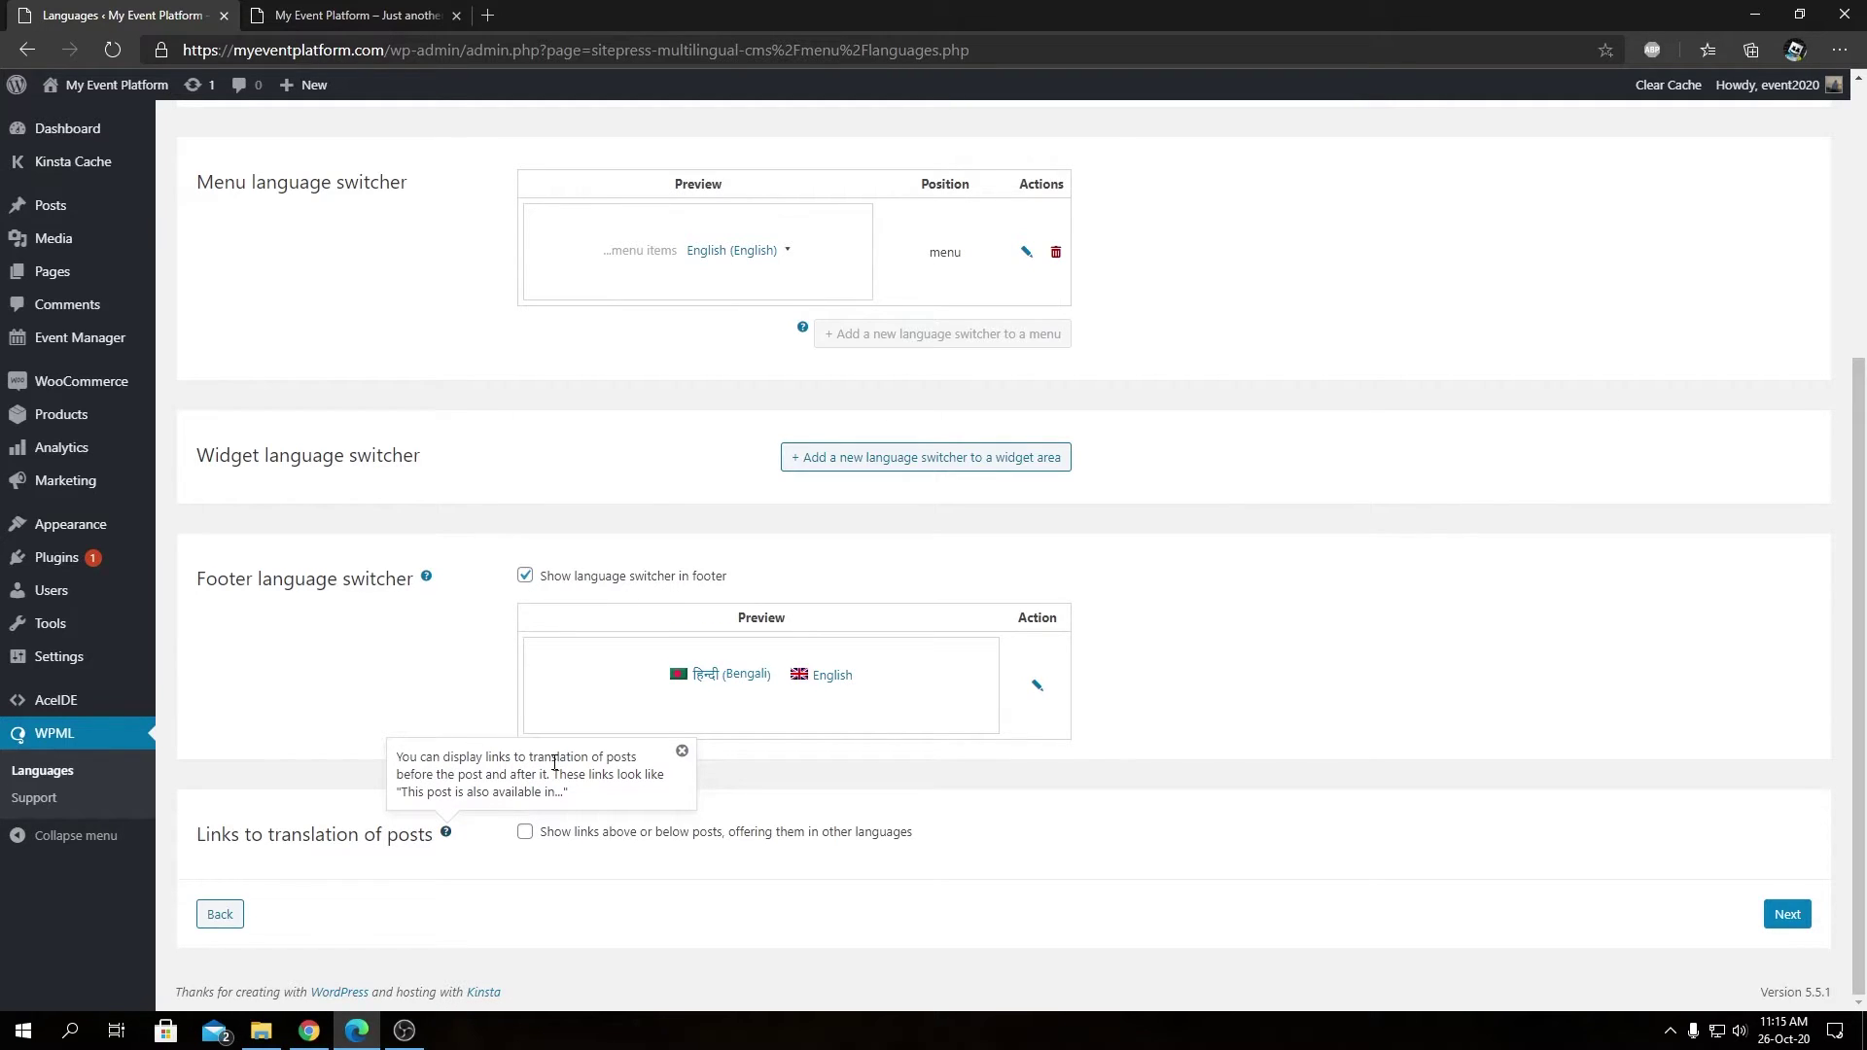
drag(410, 776, 650, 780)
drag(406, 790, 556, 796)
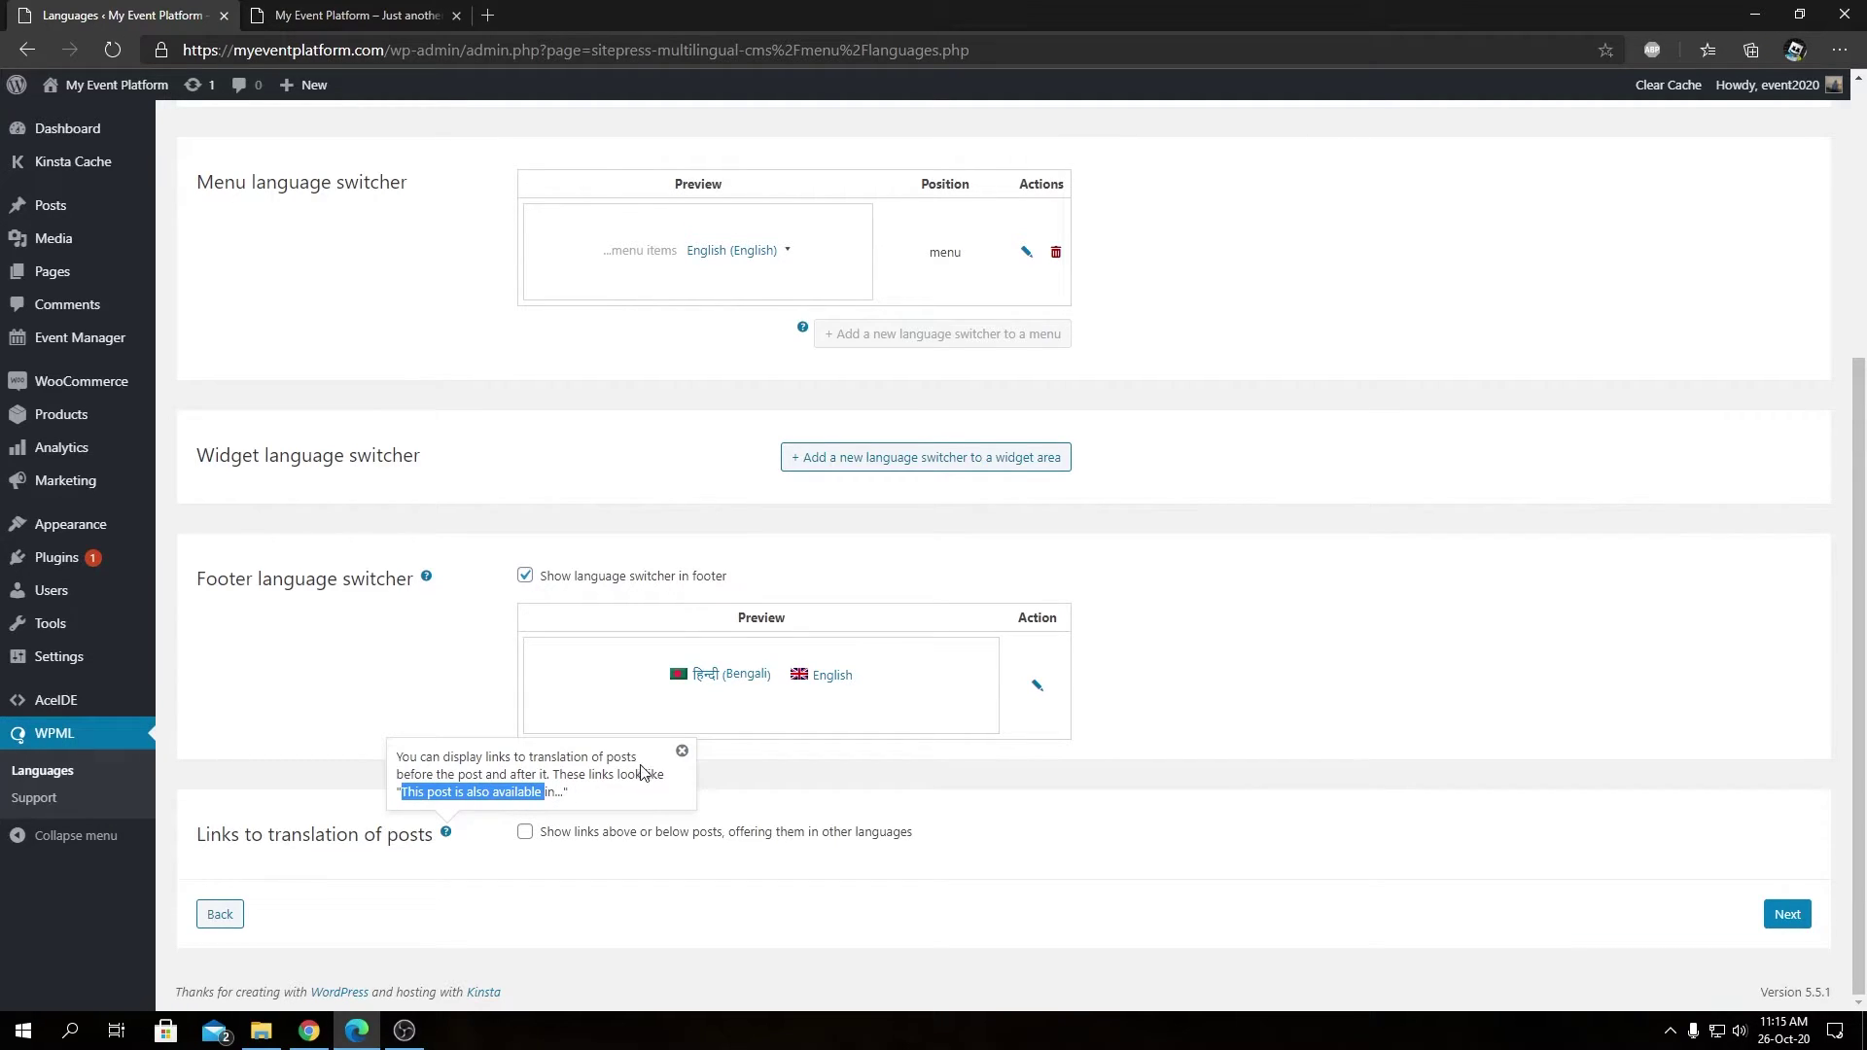
click(682, 751)
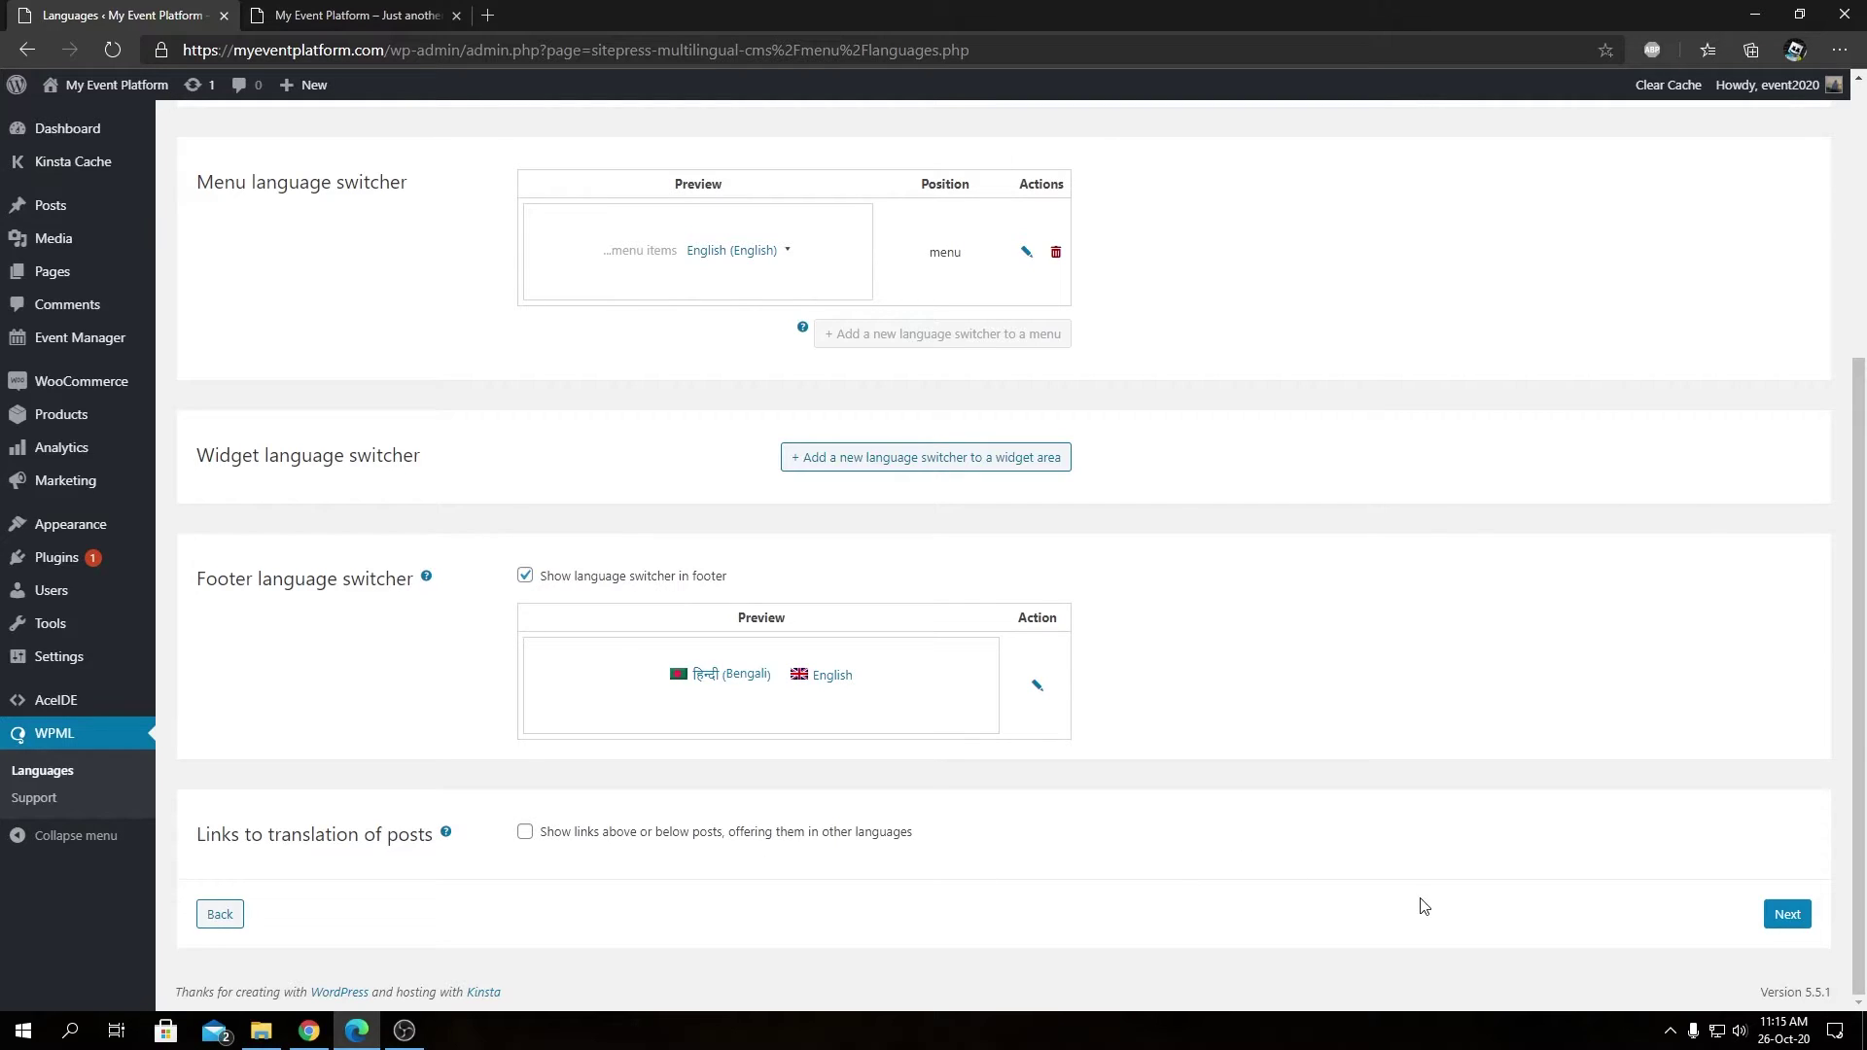
On the Compatibility step, choose 'Don't send this information and skip compatibility alerts' and continue
click(1786, 916)
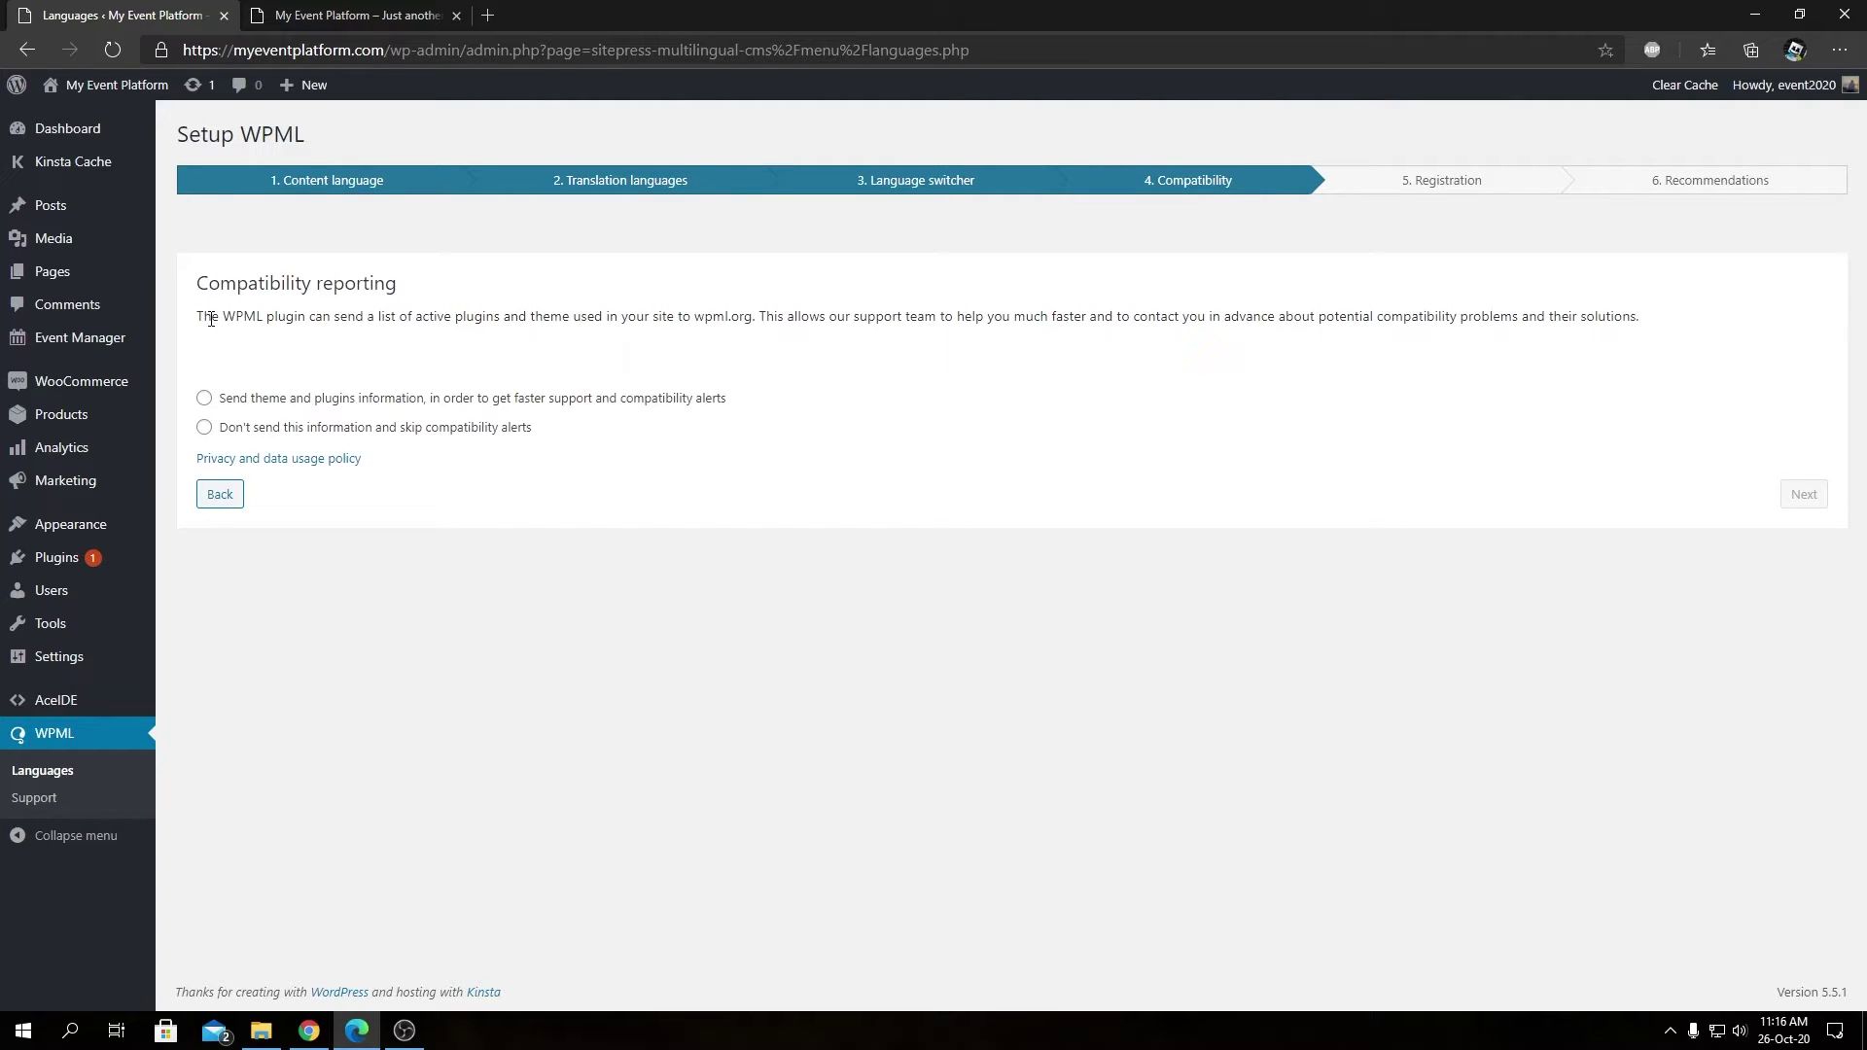
drag(212, 317, 262, 319)
double_click(287, 319)
click(362, 321)
double_click(534, 315)
drag(586, 317, 610, 317)
click(409, 434)
click(1804, 495)
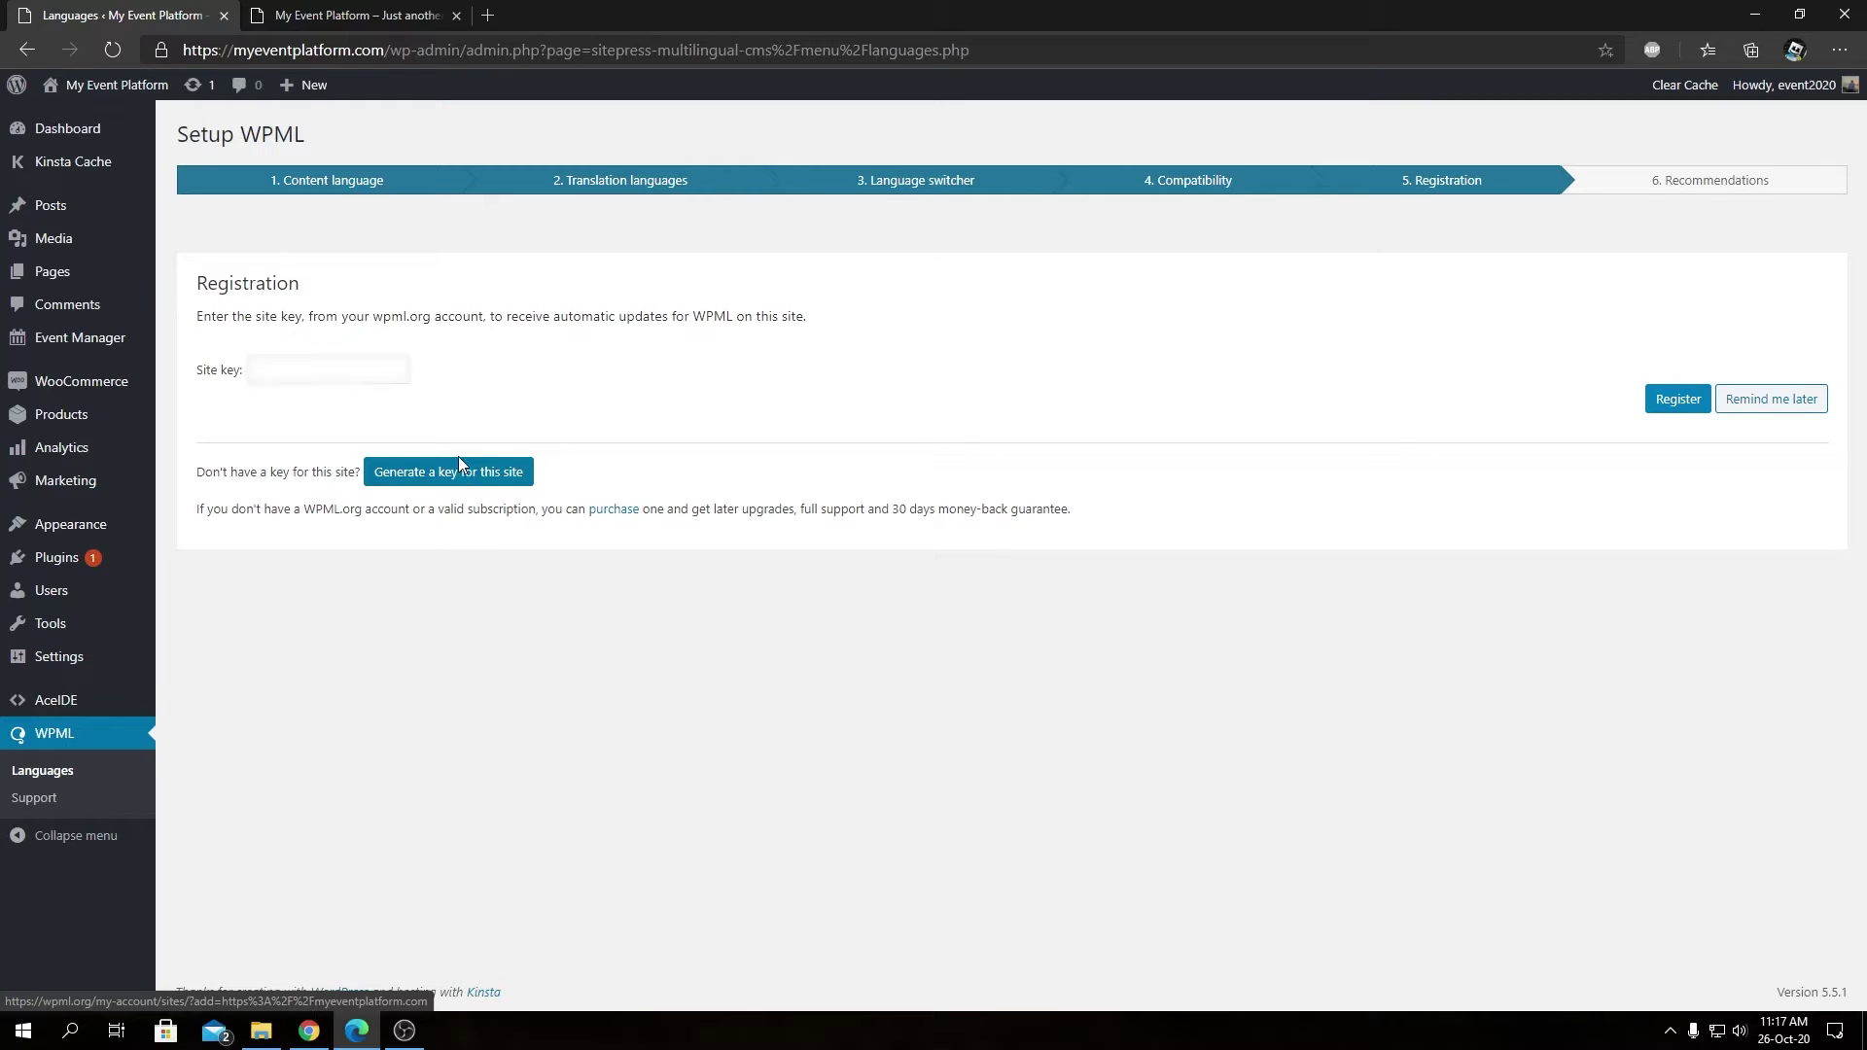
Paste the site key into Site key, register WPML, and continue to Recommendations
click(341, 375)
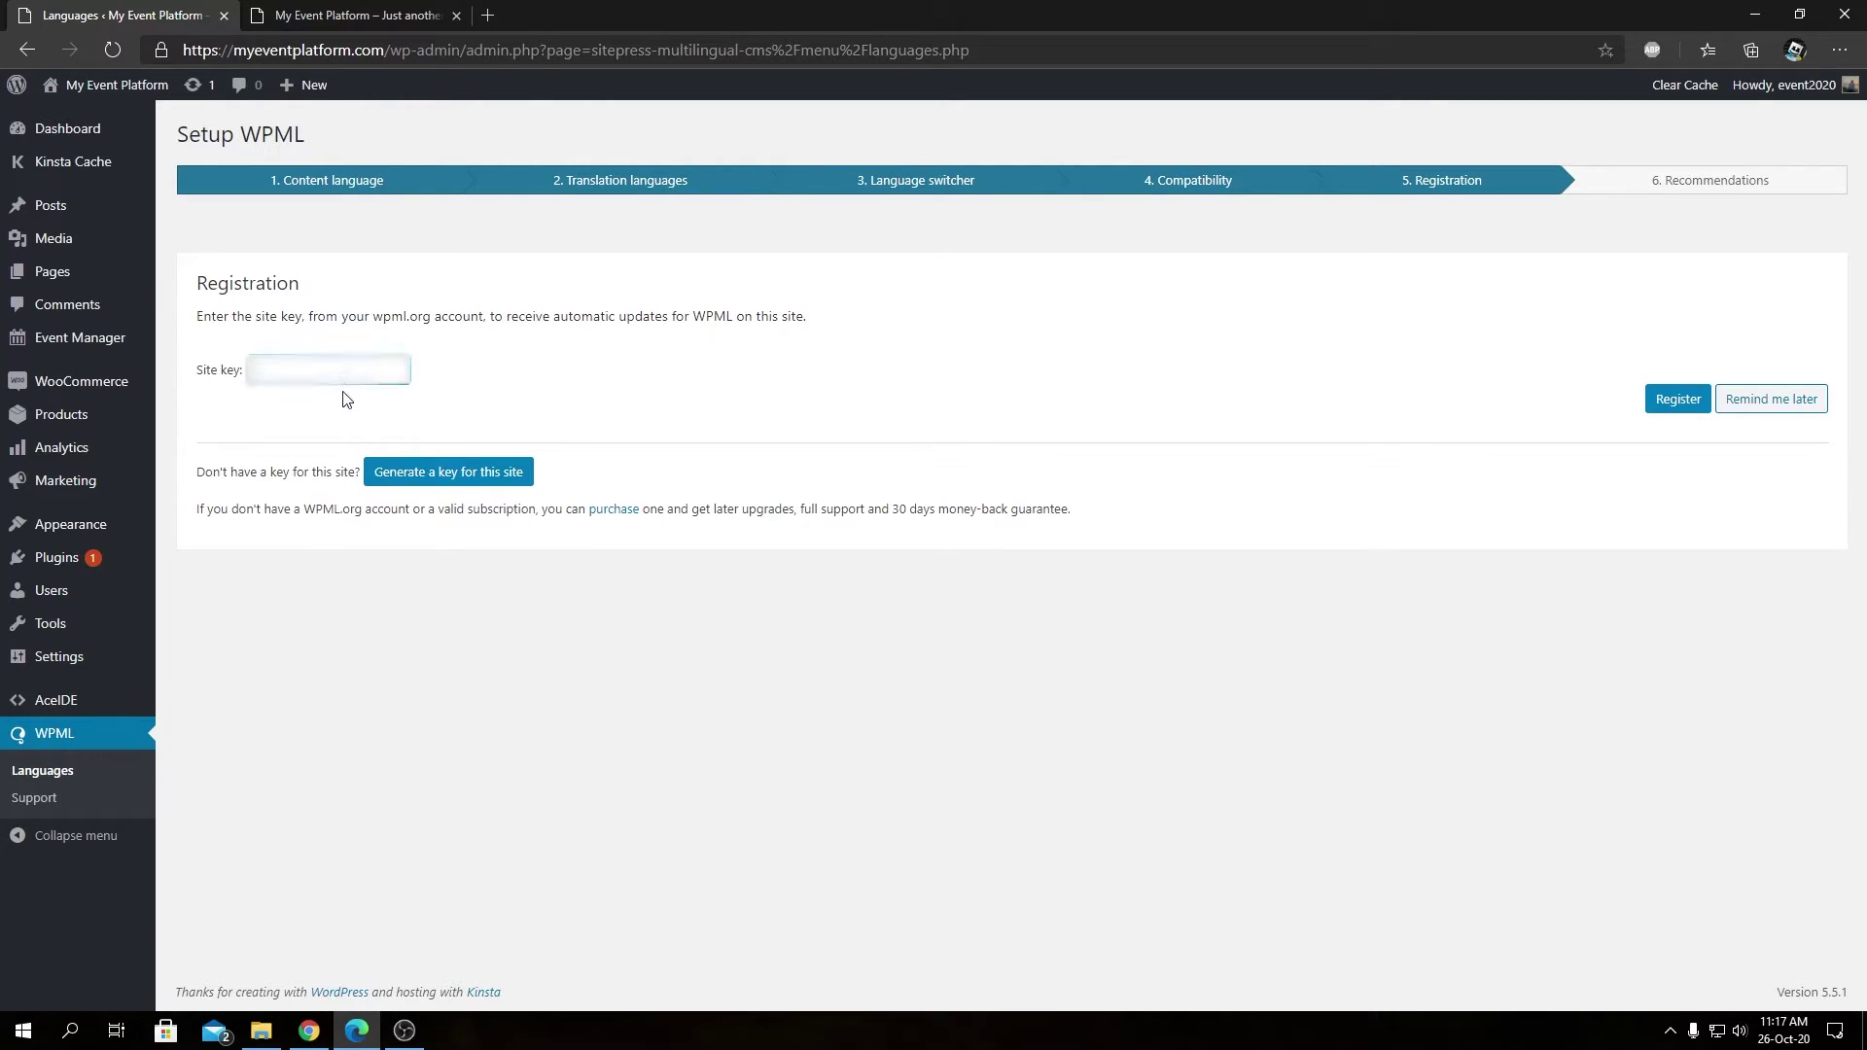
key(ctrl+v)
click(1662, 406)
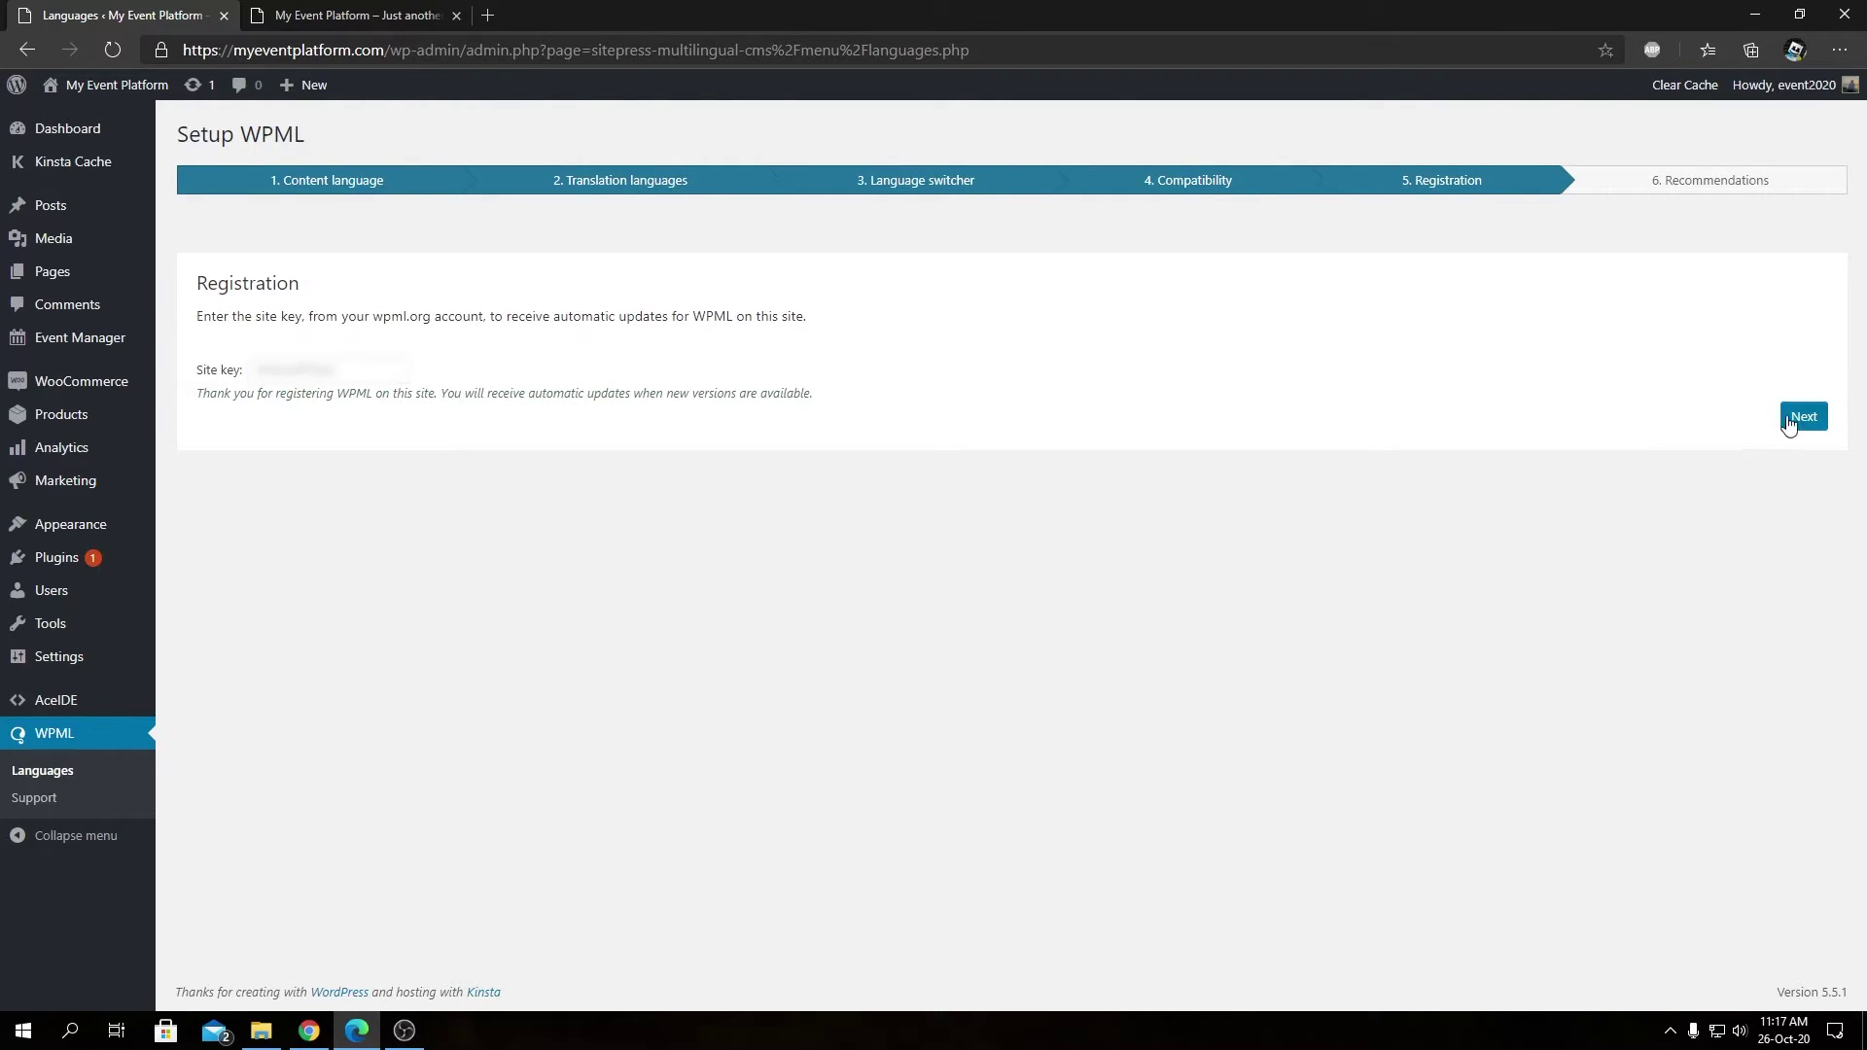
click(1800, 418)
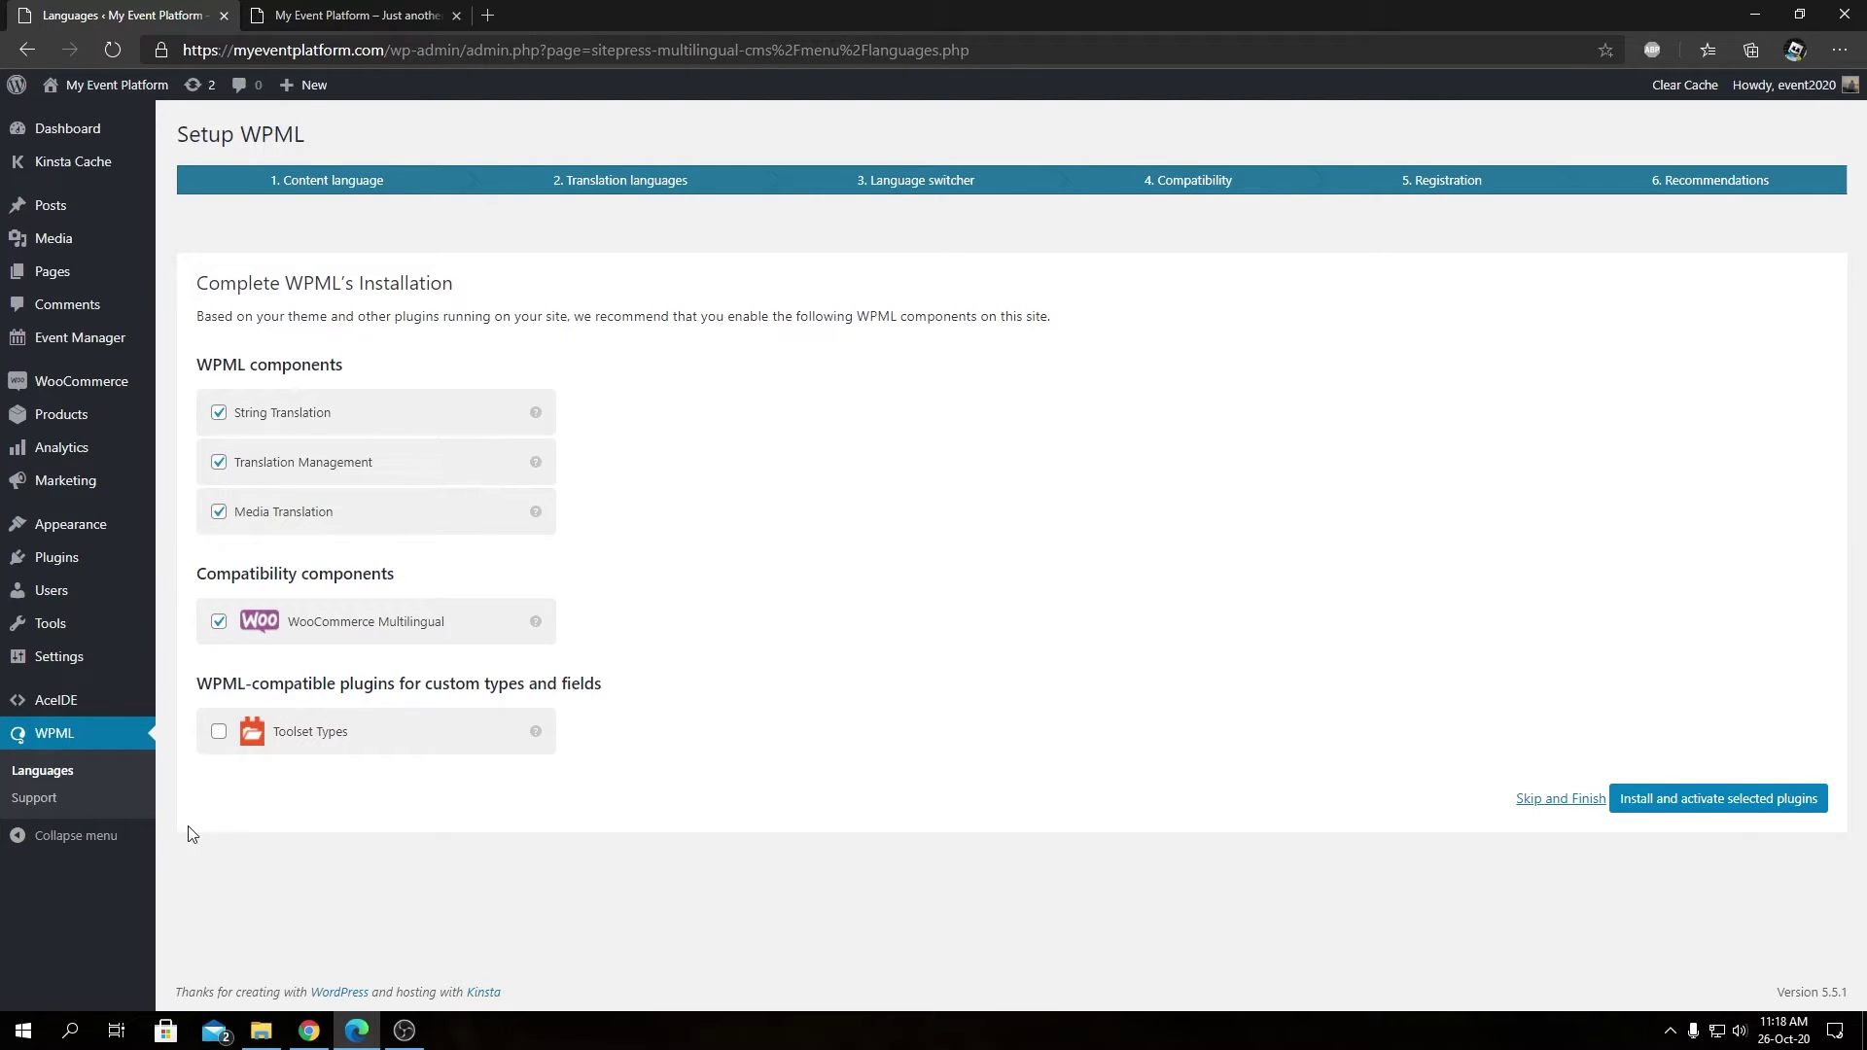
Untick WooCommerce Multilingual, install and activate the remaining components, and finish the wizard
click(219, 625)
click(1736, 815)
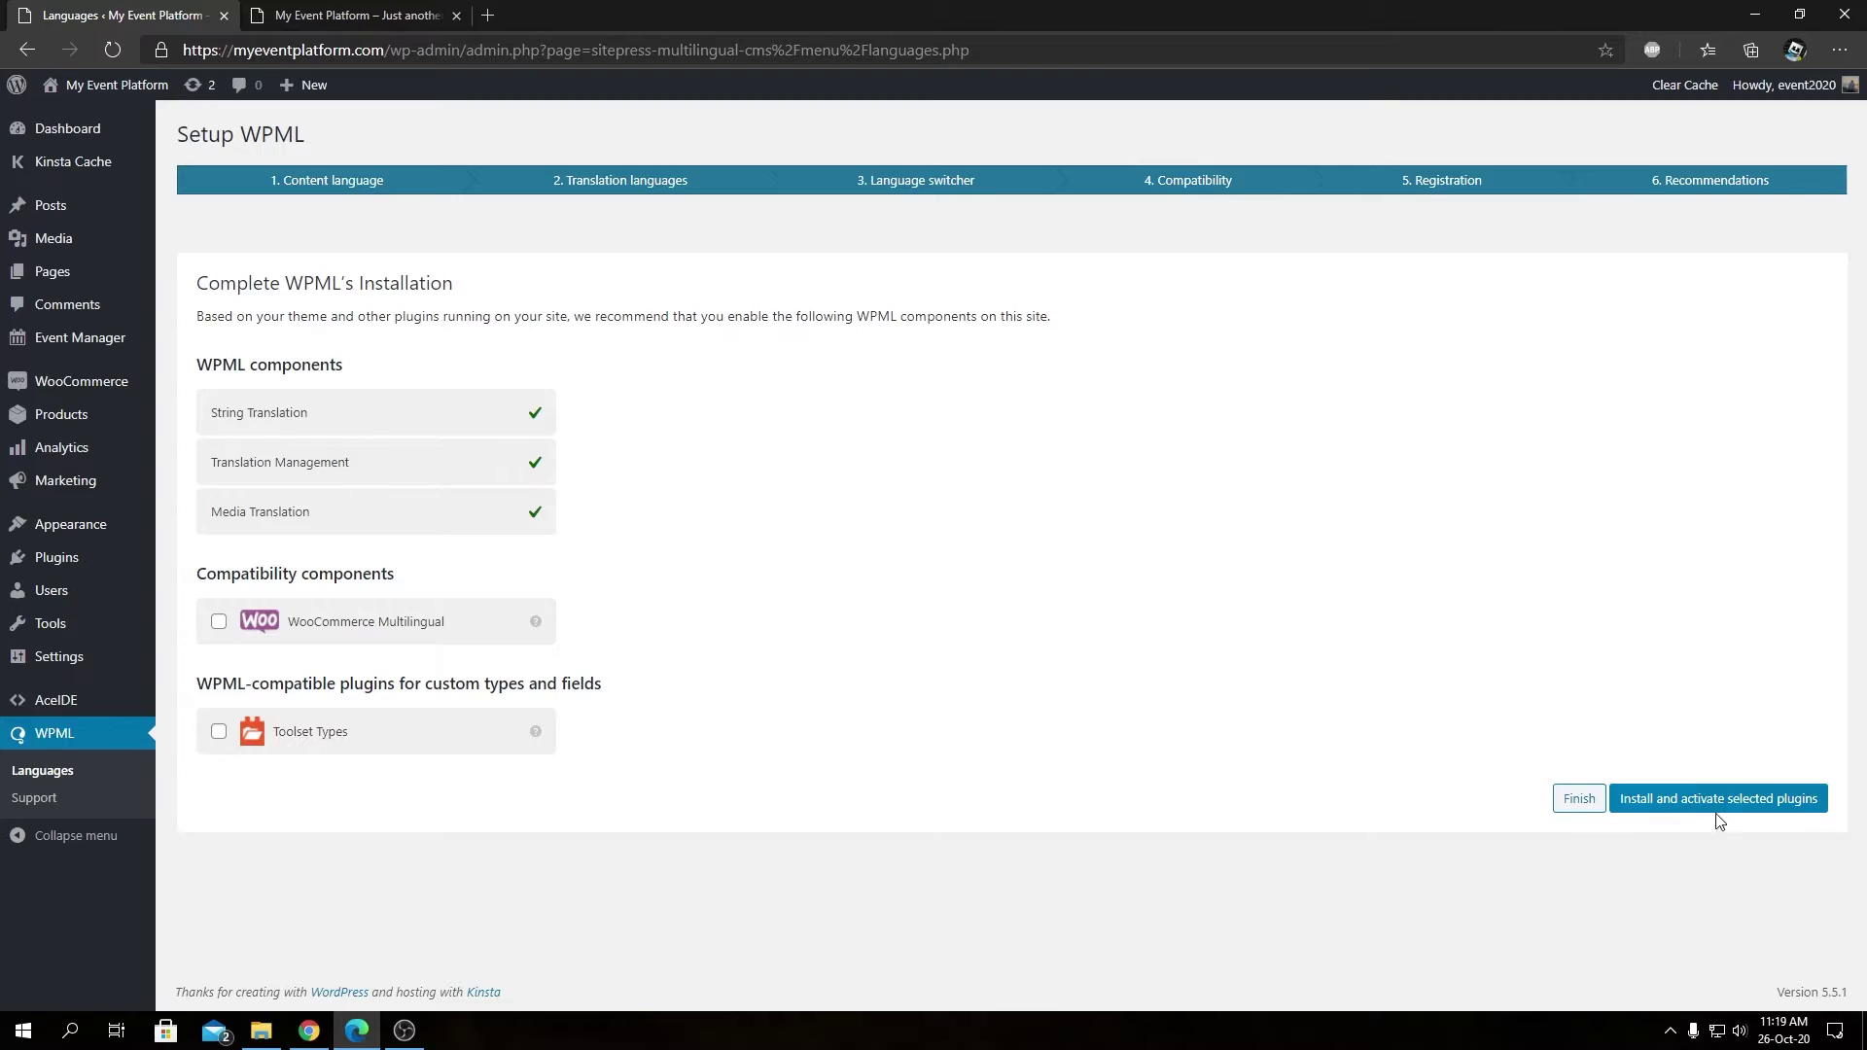
click(1590, 807)
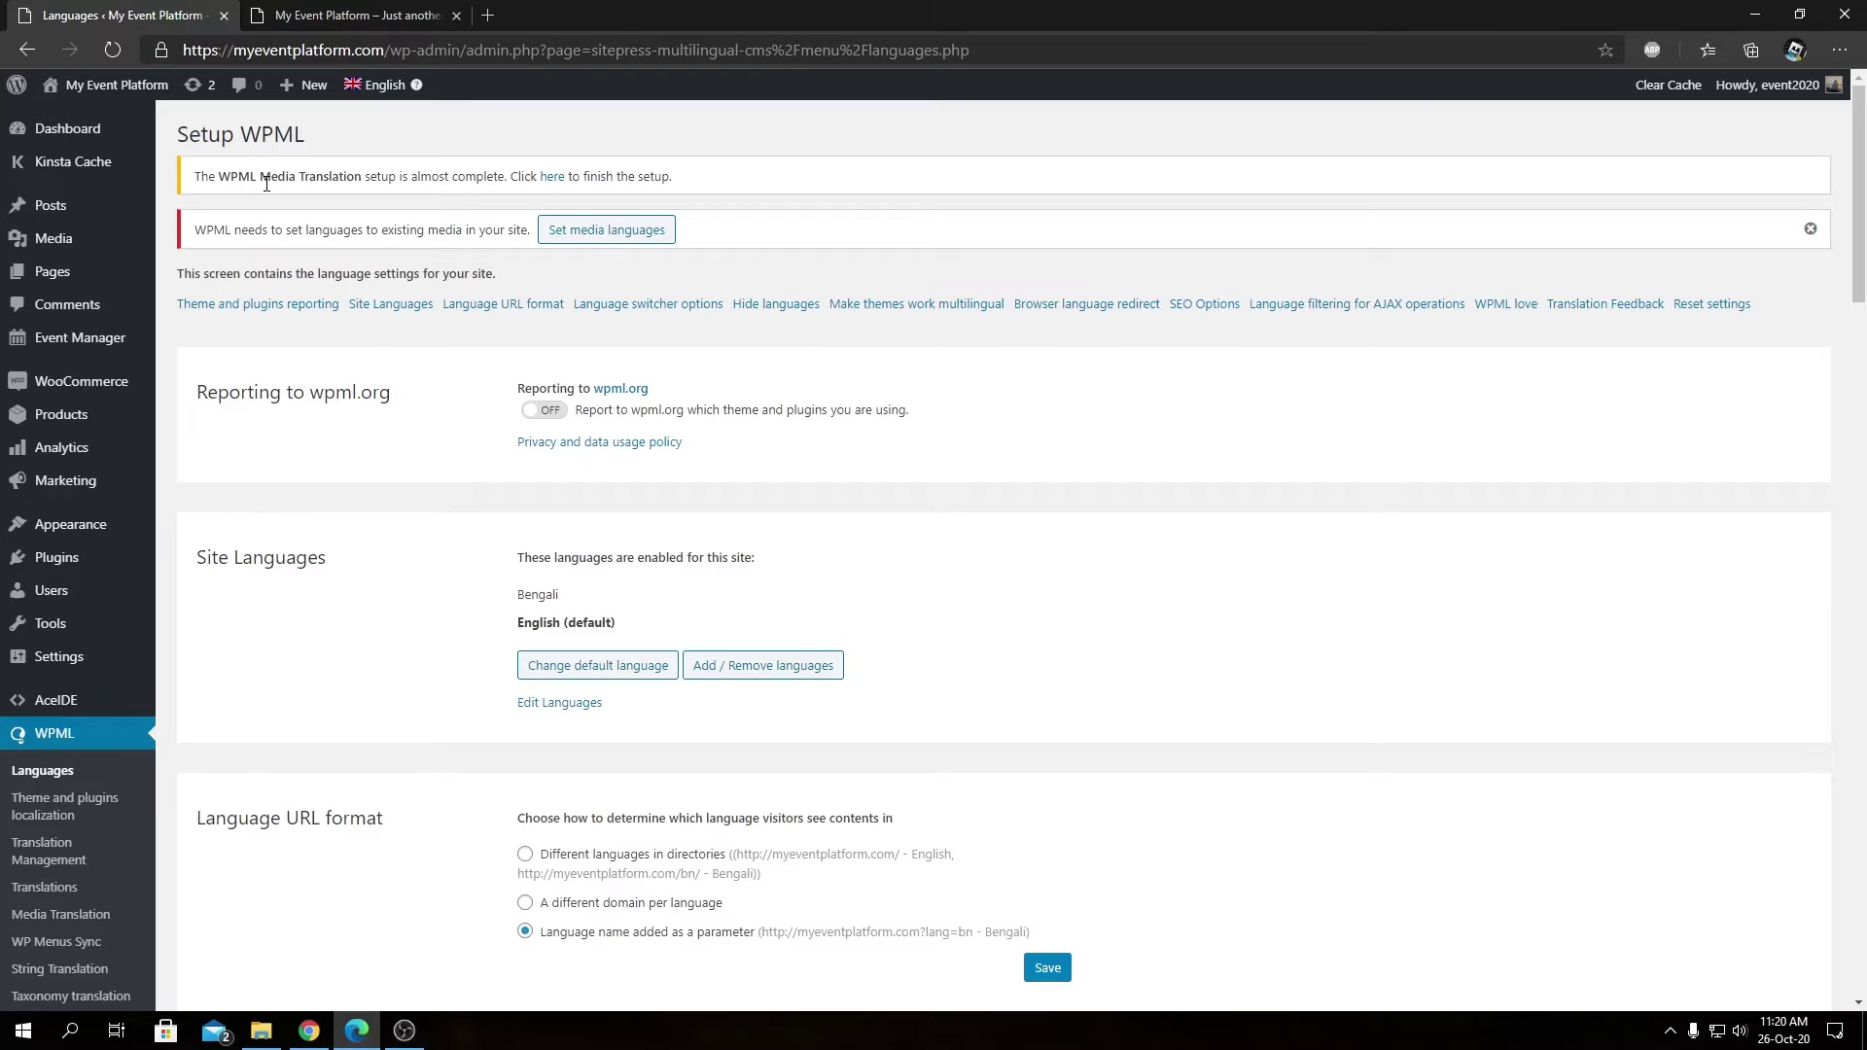
Go to the required Media Translation setup page and run 'Finish setup'
click(559, 179)
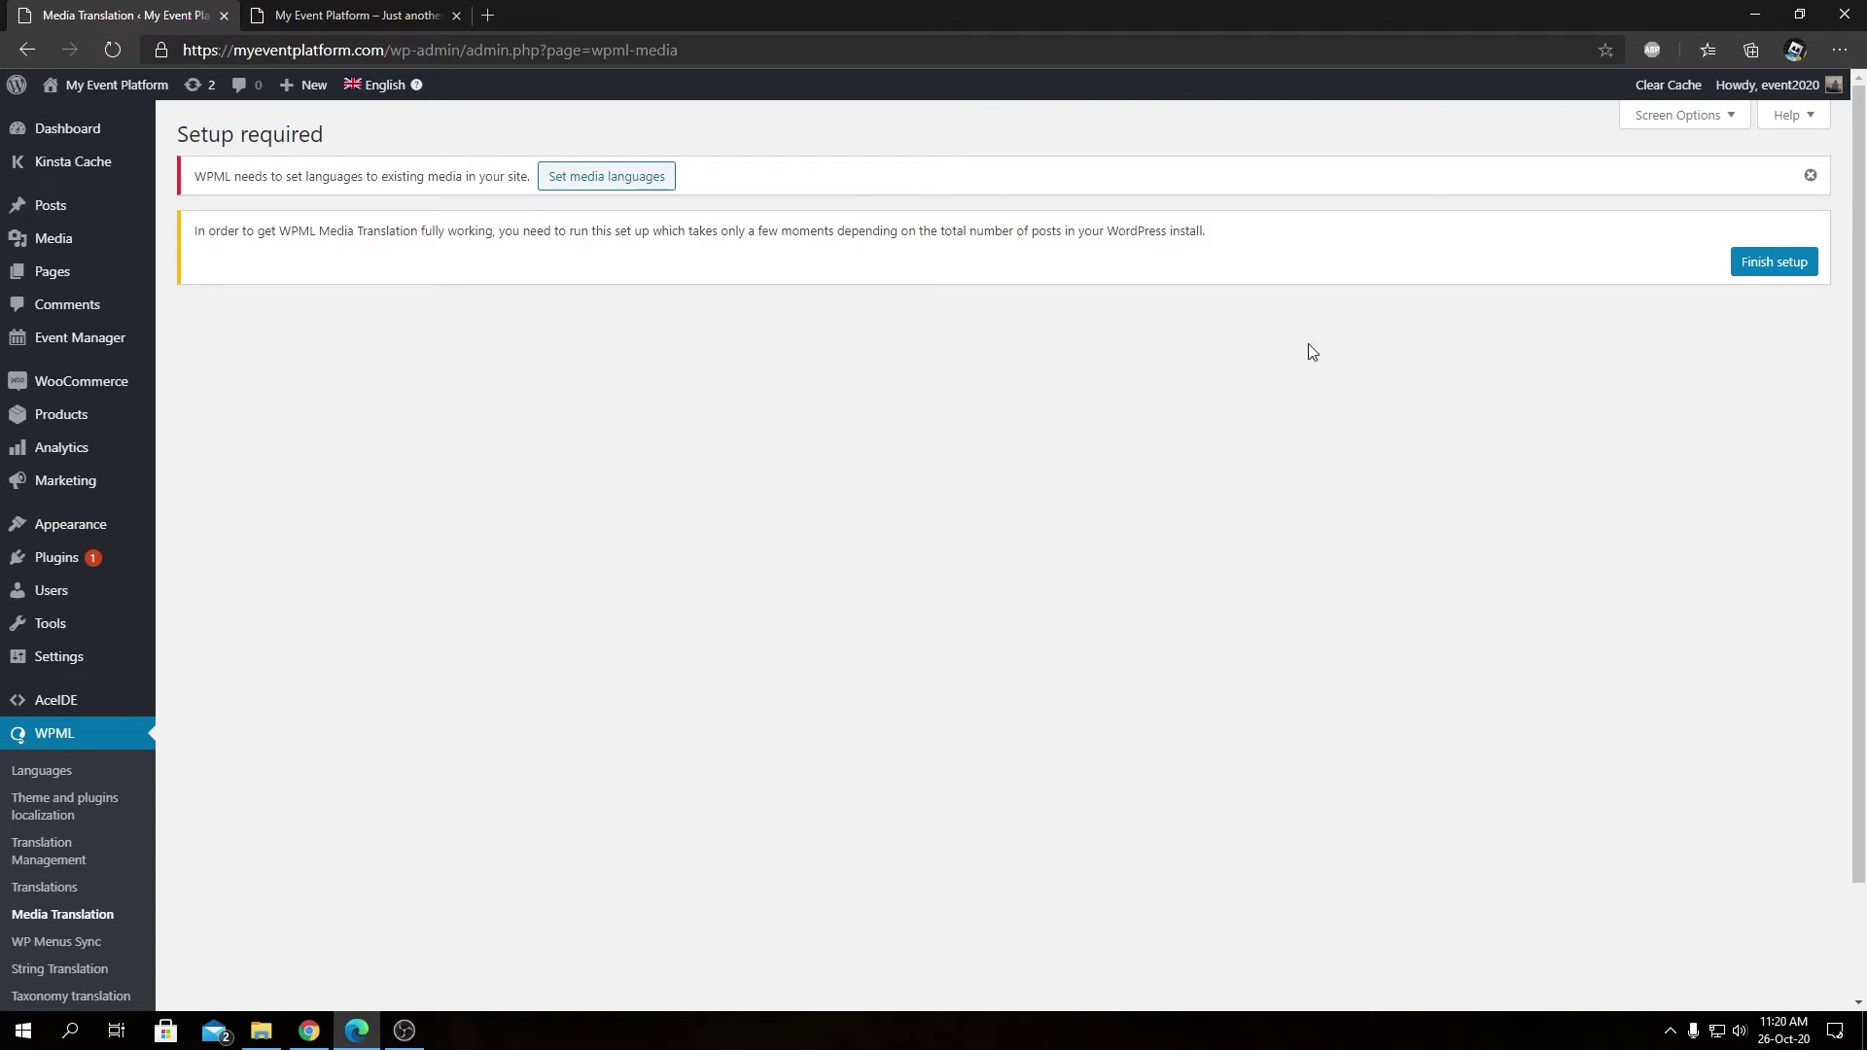
click(1768, 265)
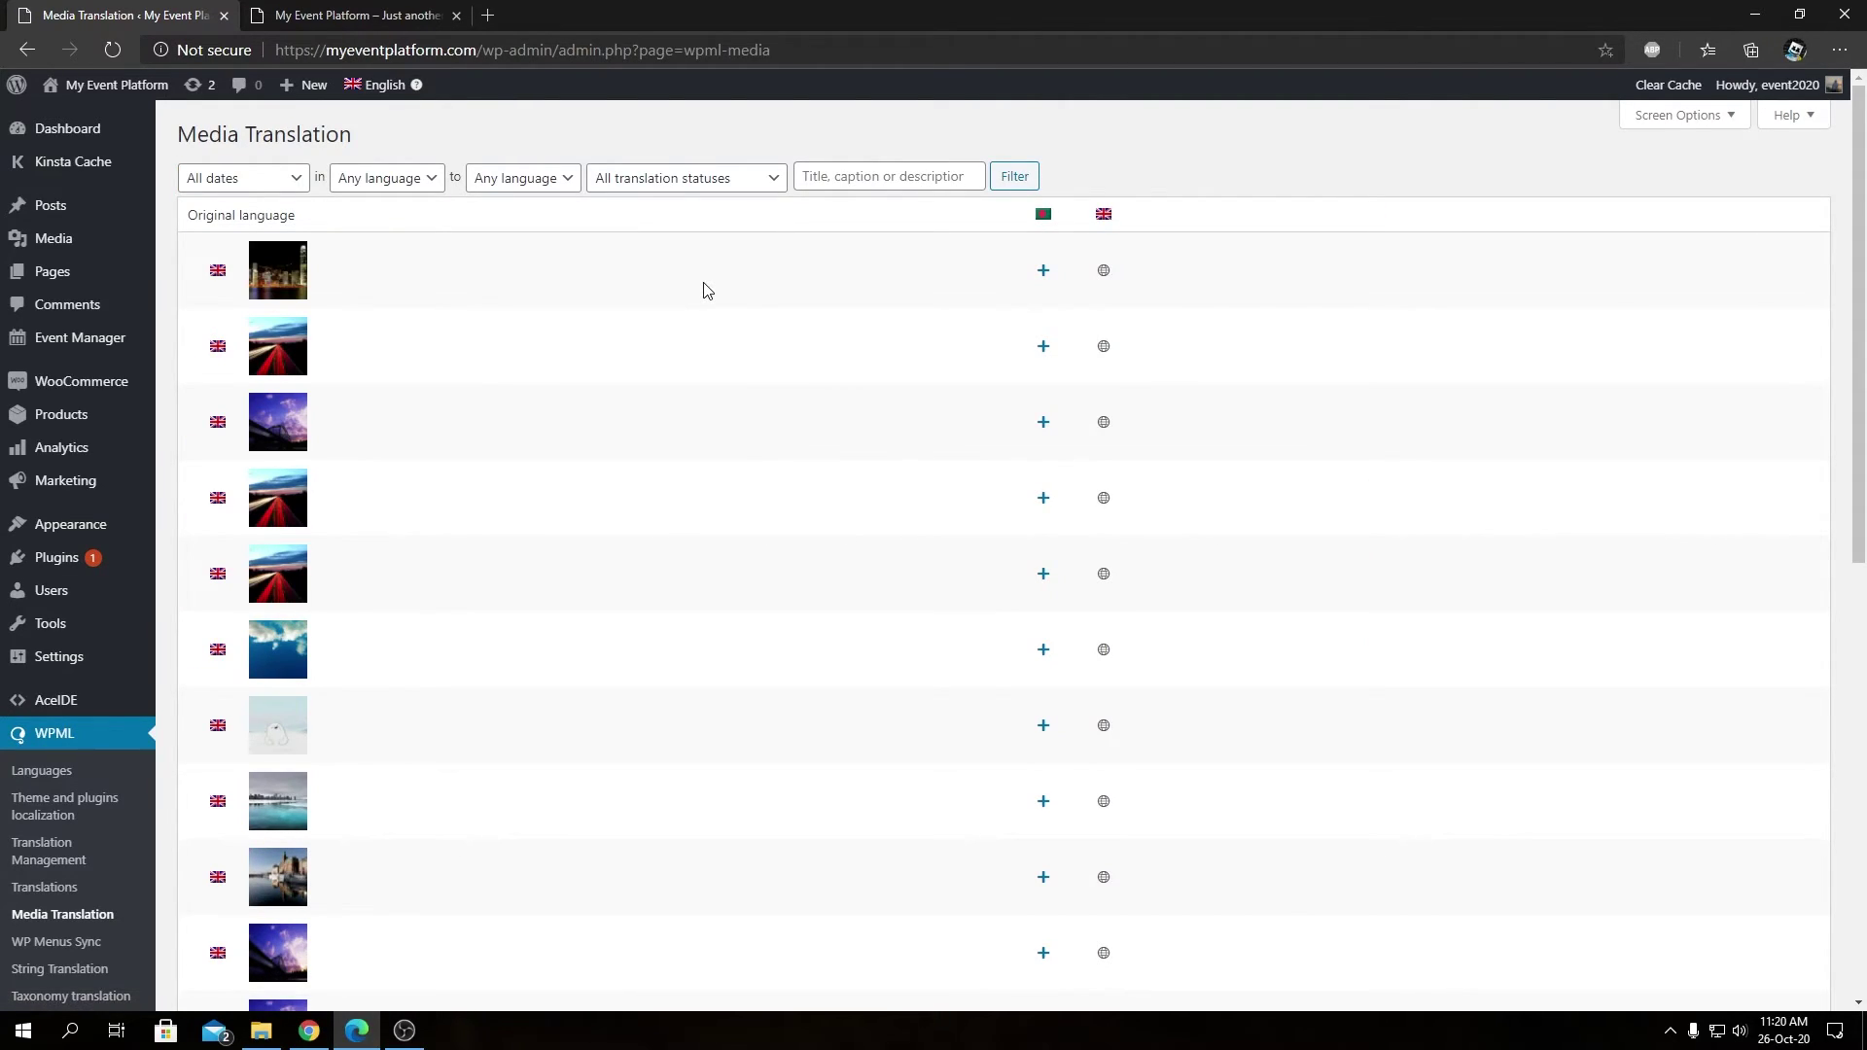
Review the Media Translation list of English-original images, each with a Bengali translation to add
mouse_move(278, 270)
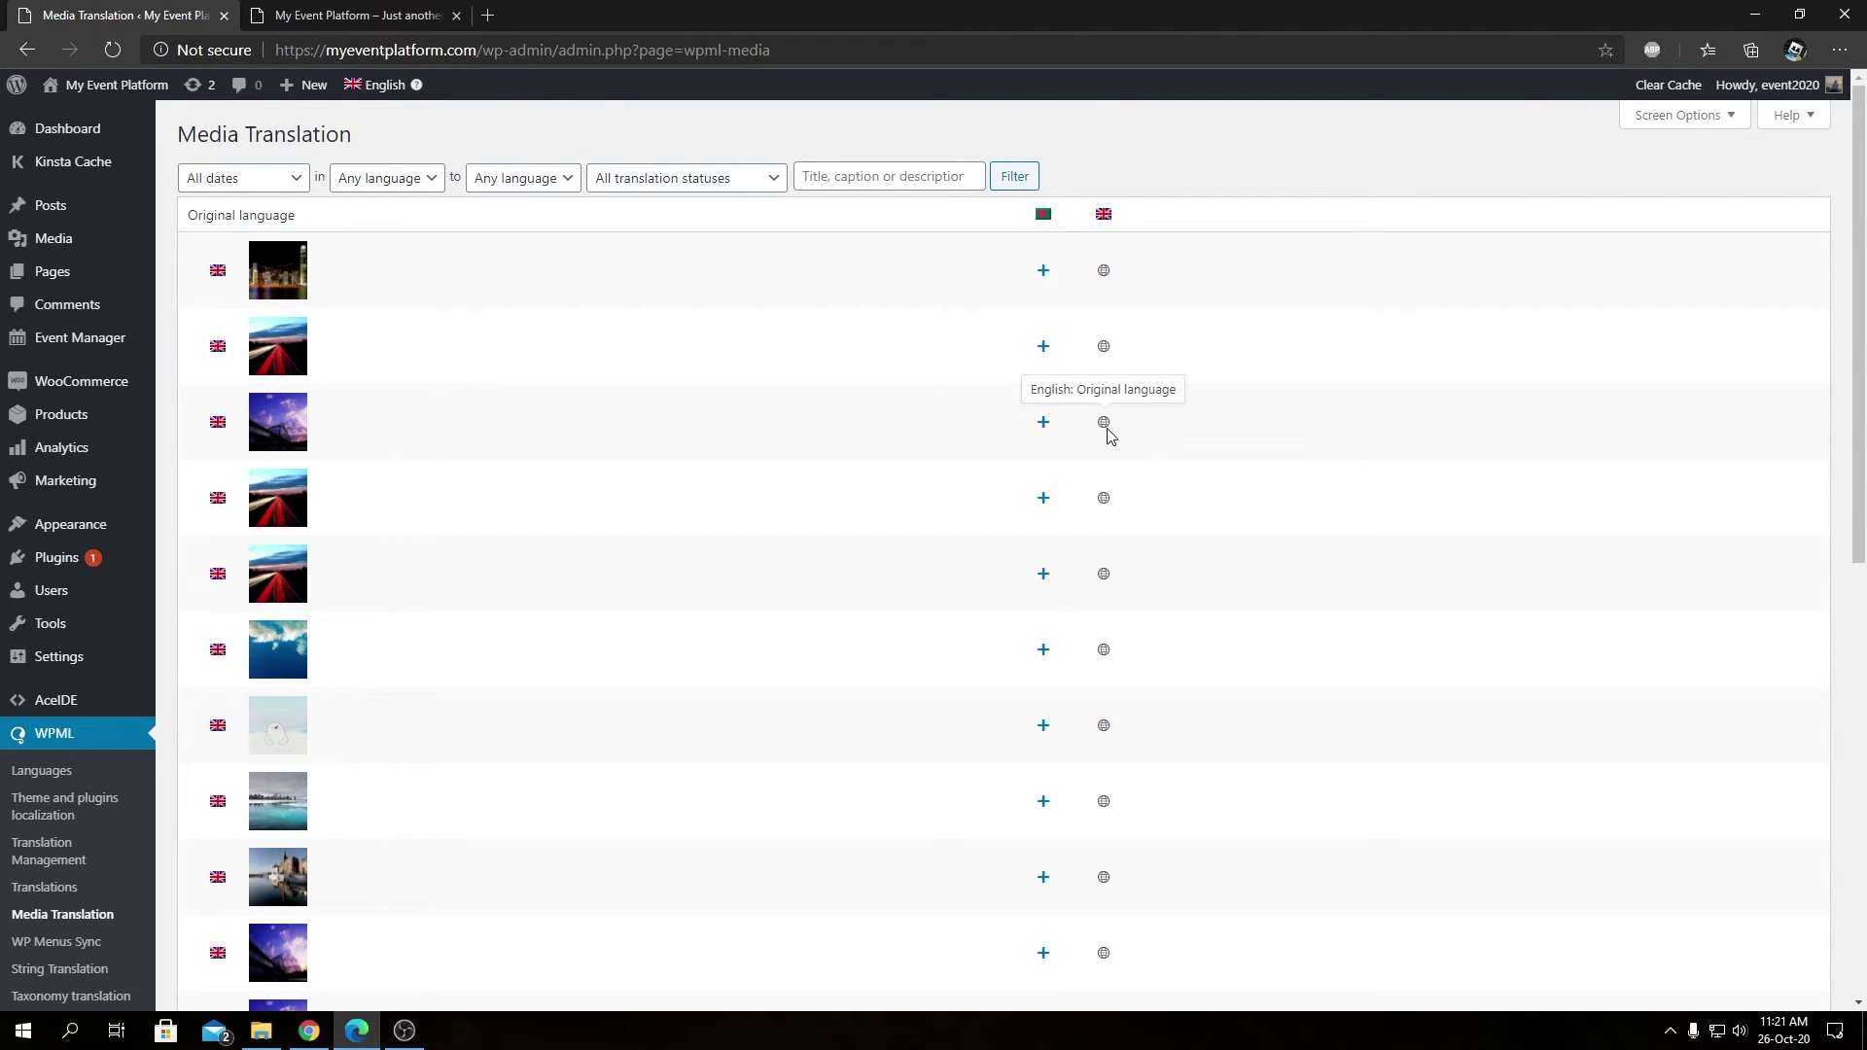
scroll(1109, 435, down, 1)
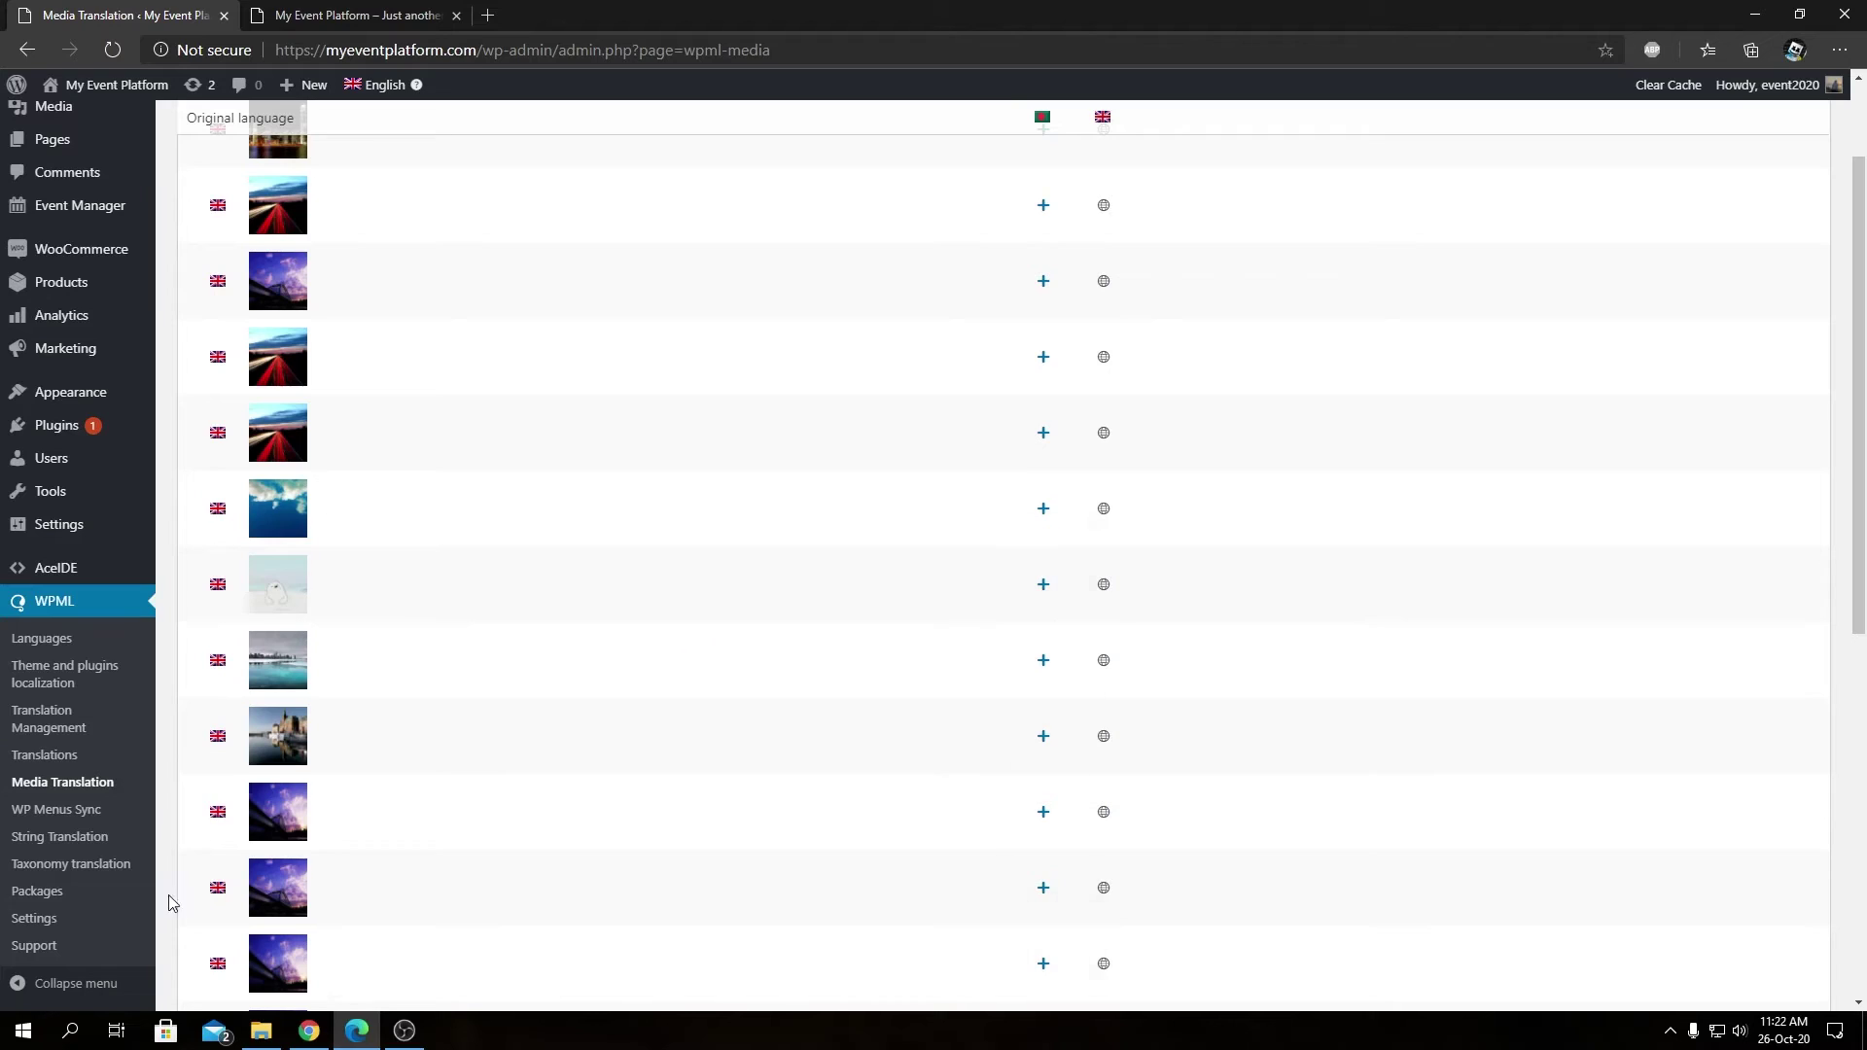
In WPML Settings, choose 'Use WPML's Advanced Translation Editor' for new content
click(47, 922)
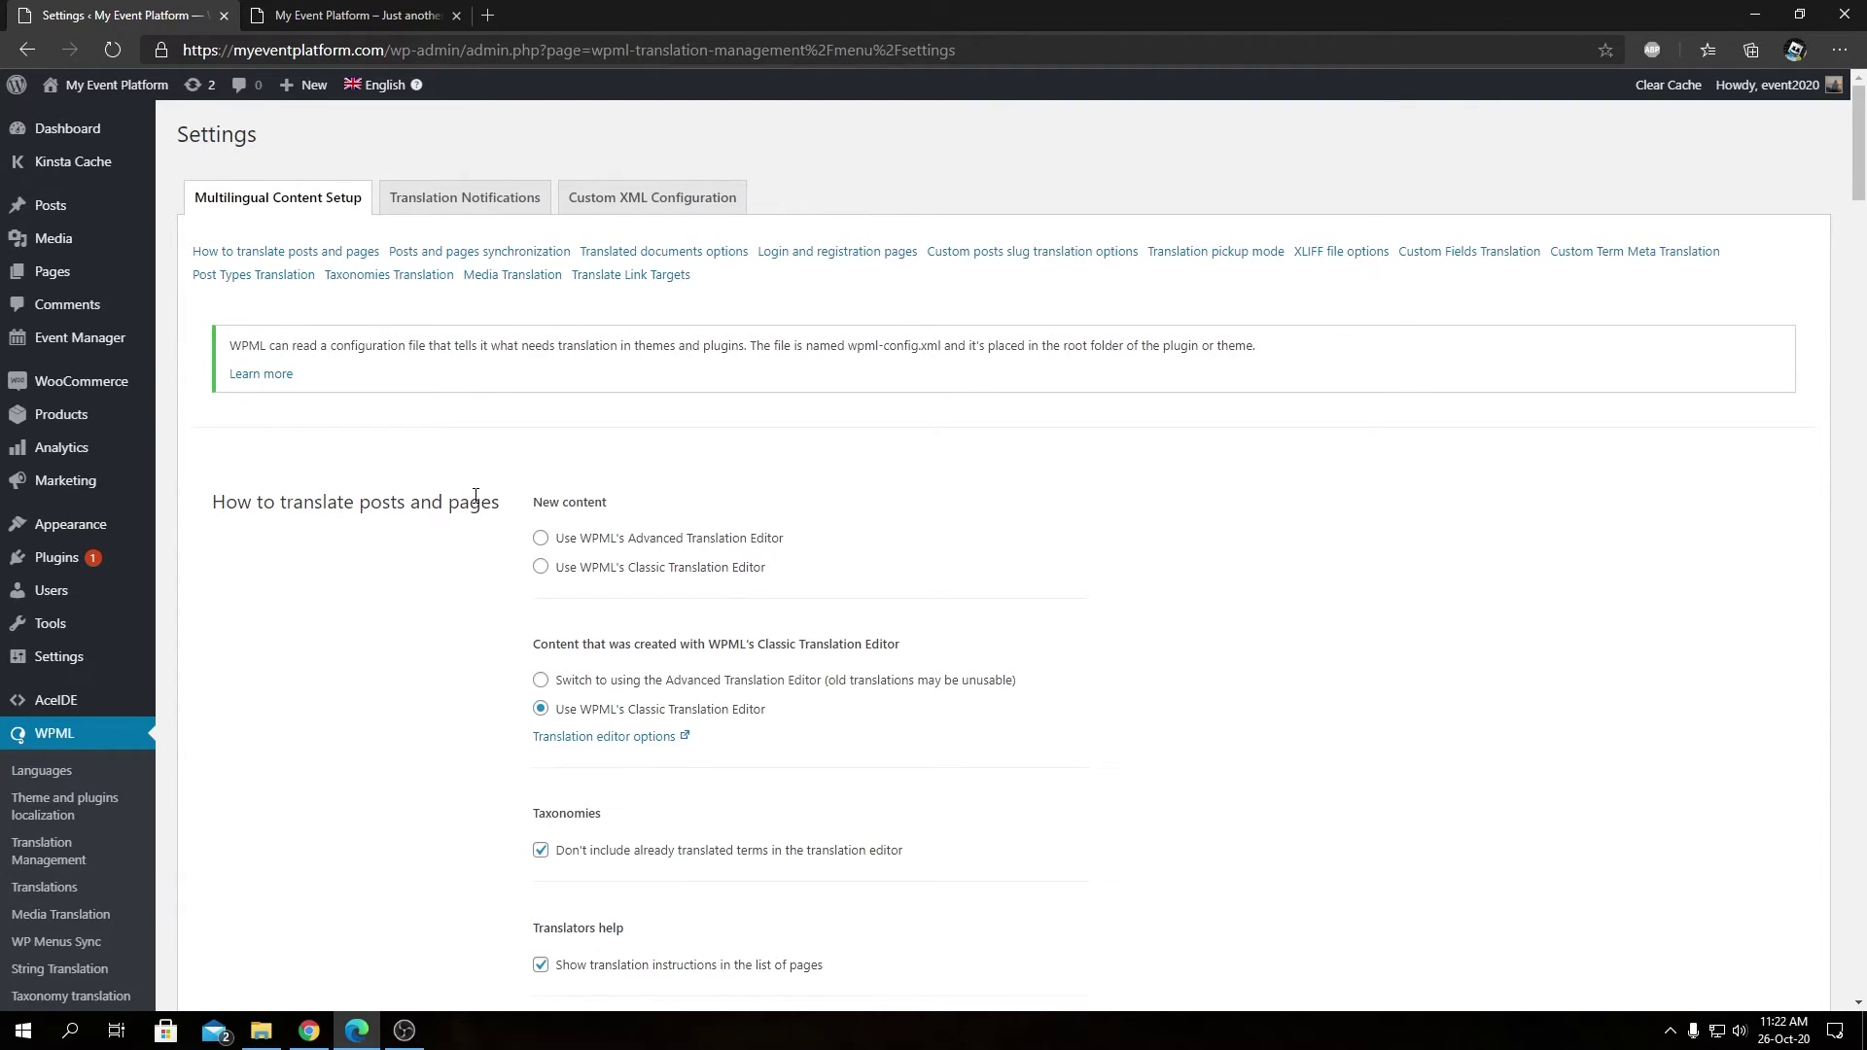
triple_click(559, 506)
click(830, 508)
click(581, 551)
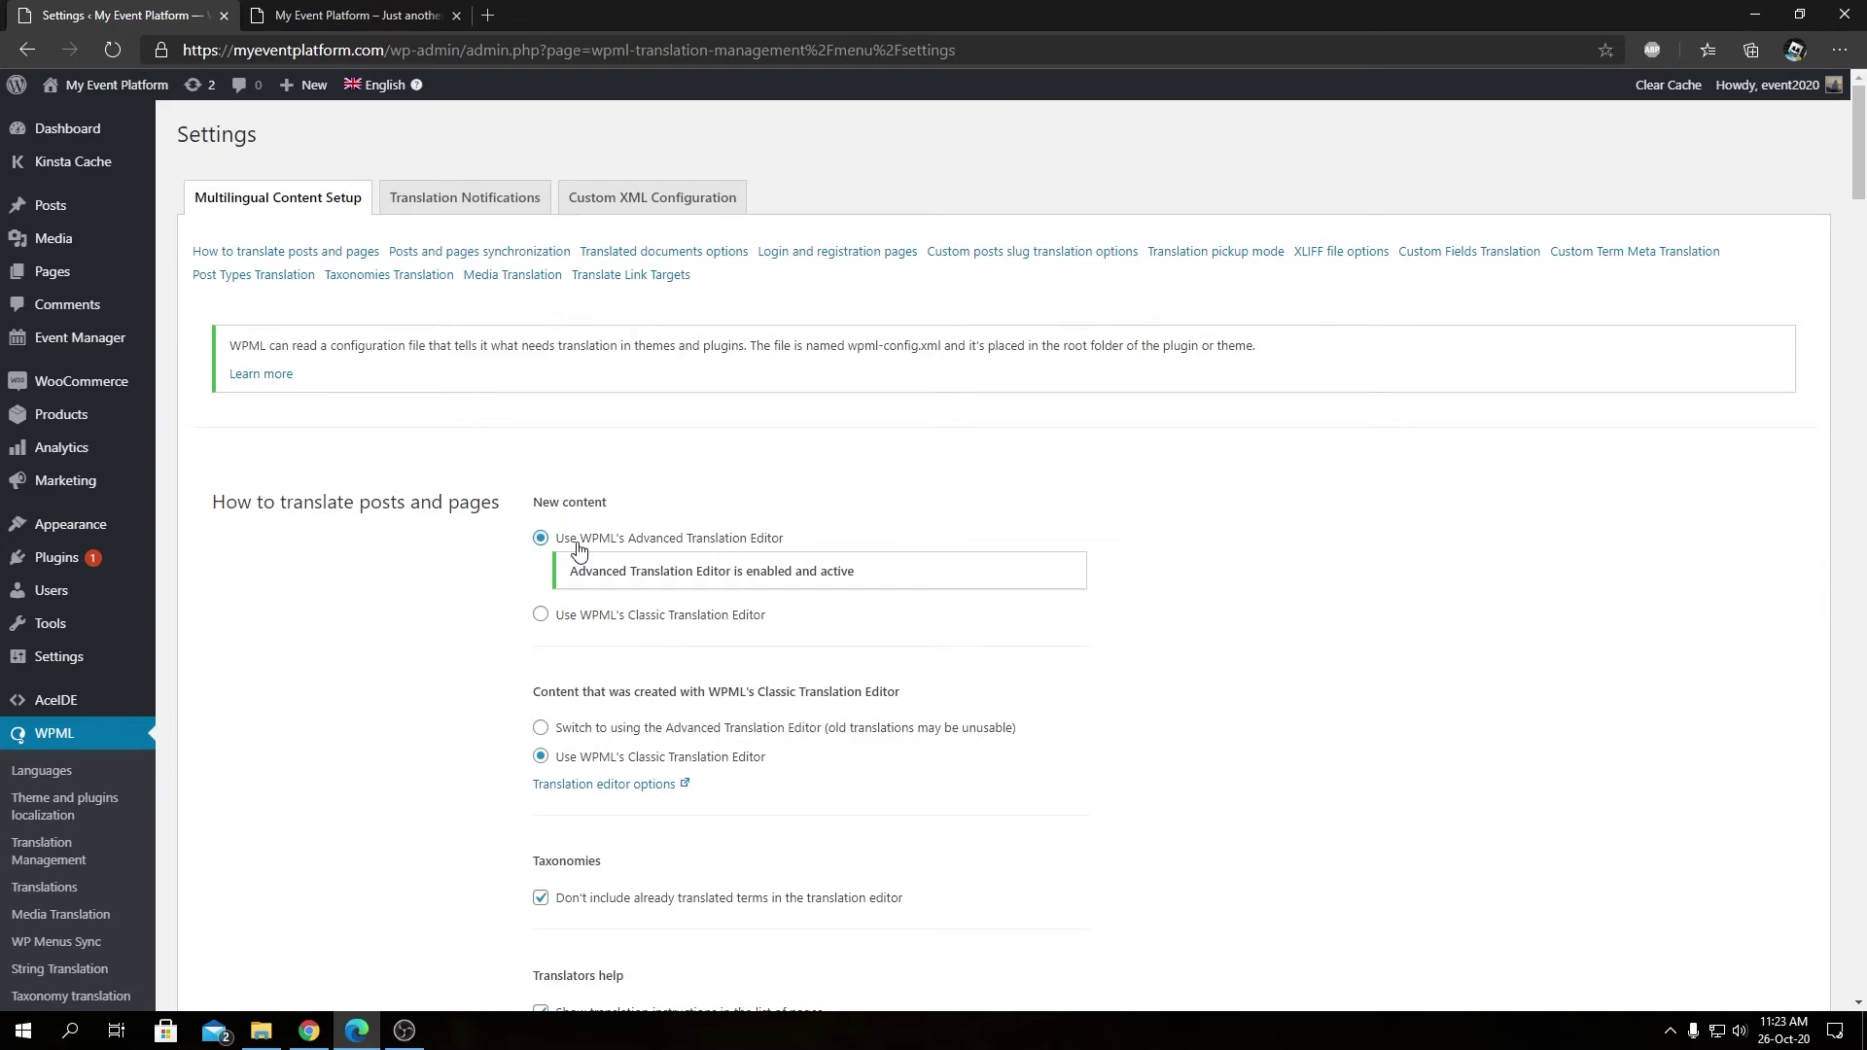
Set classic-editor content to 'Switch to using the Advanced Translation Editor'
click(579, 550)
click(668, 547)
click(660, 733)
scroll(1077, 621, down, 15)
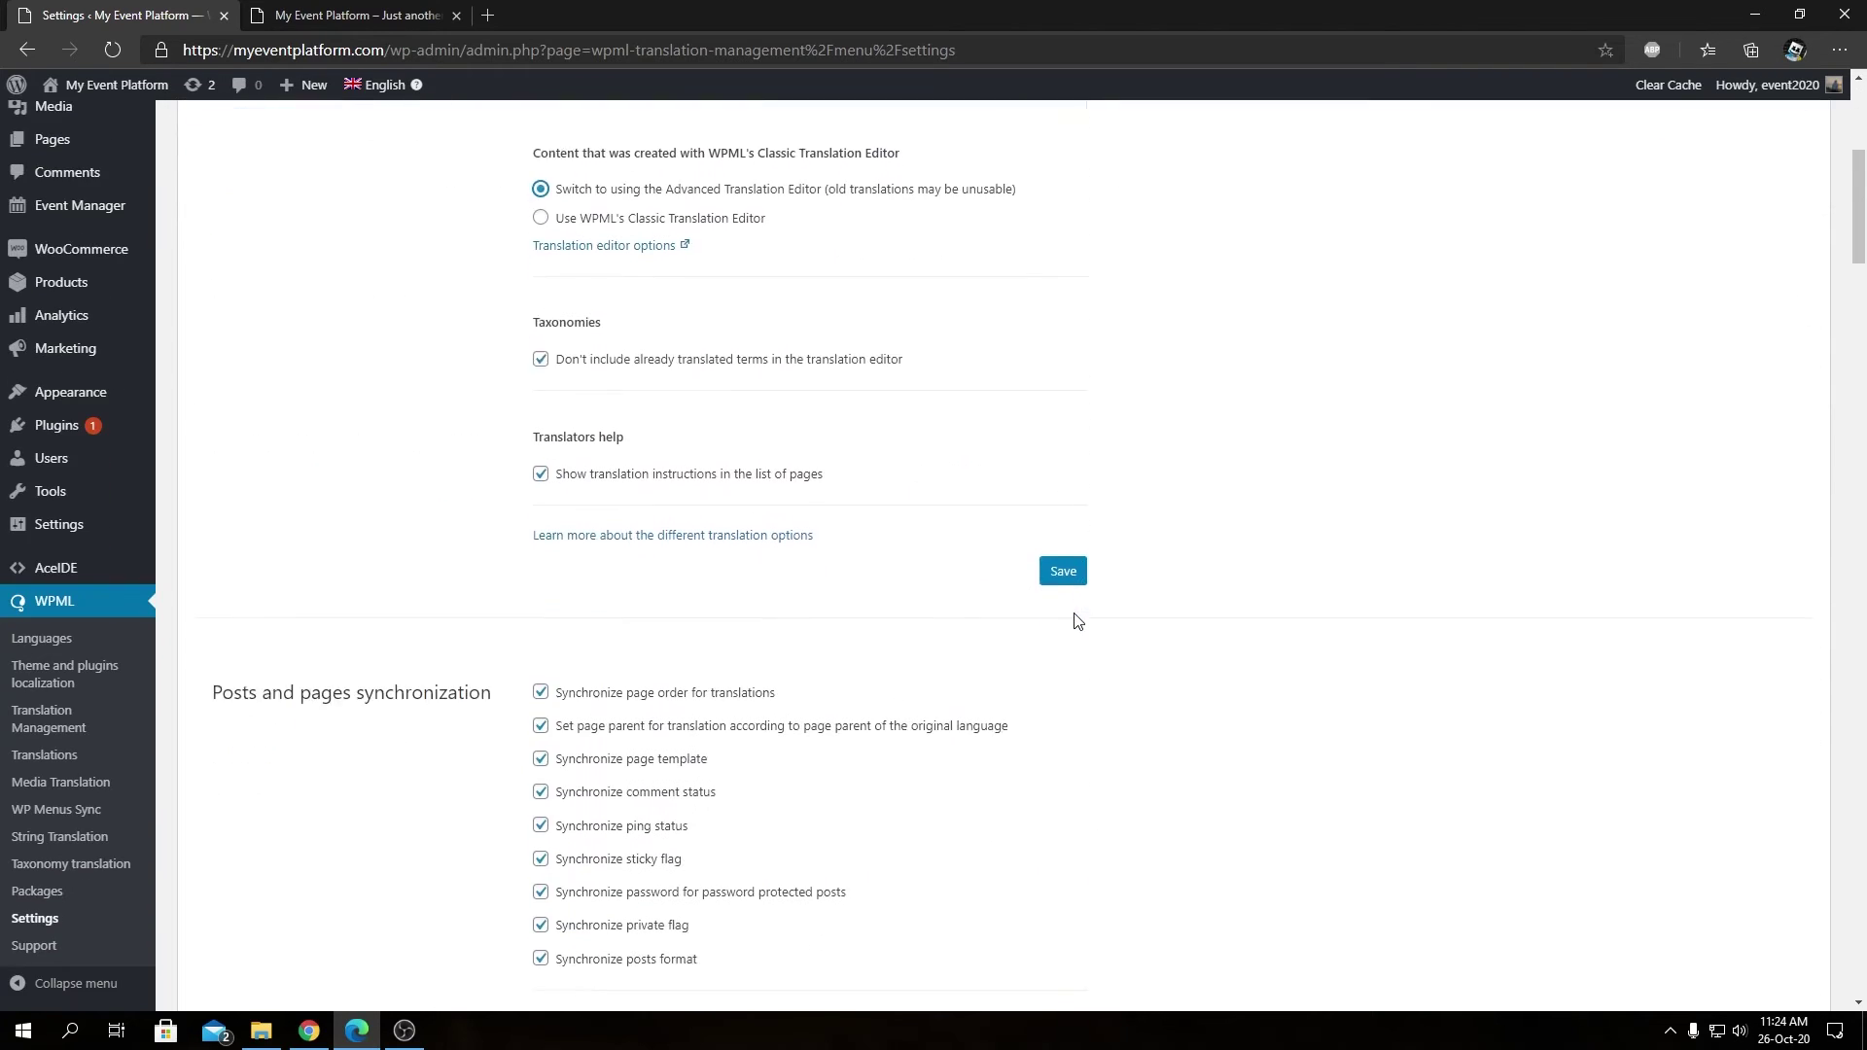
scroll(1074, 620, down, 10)
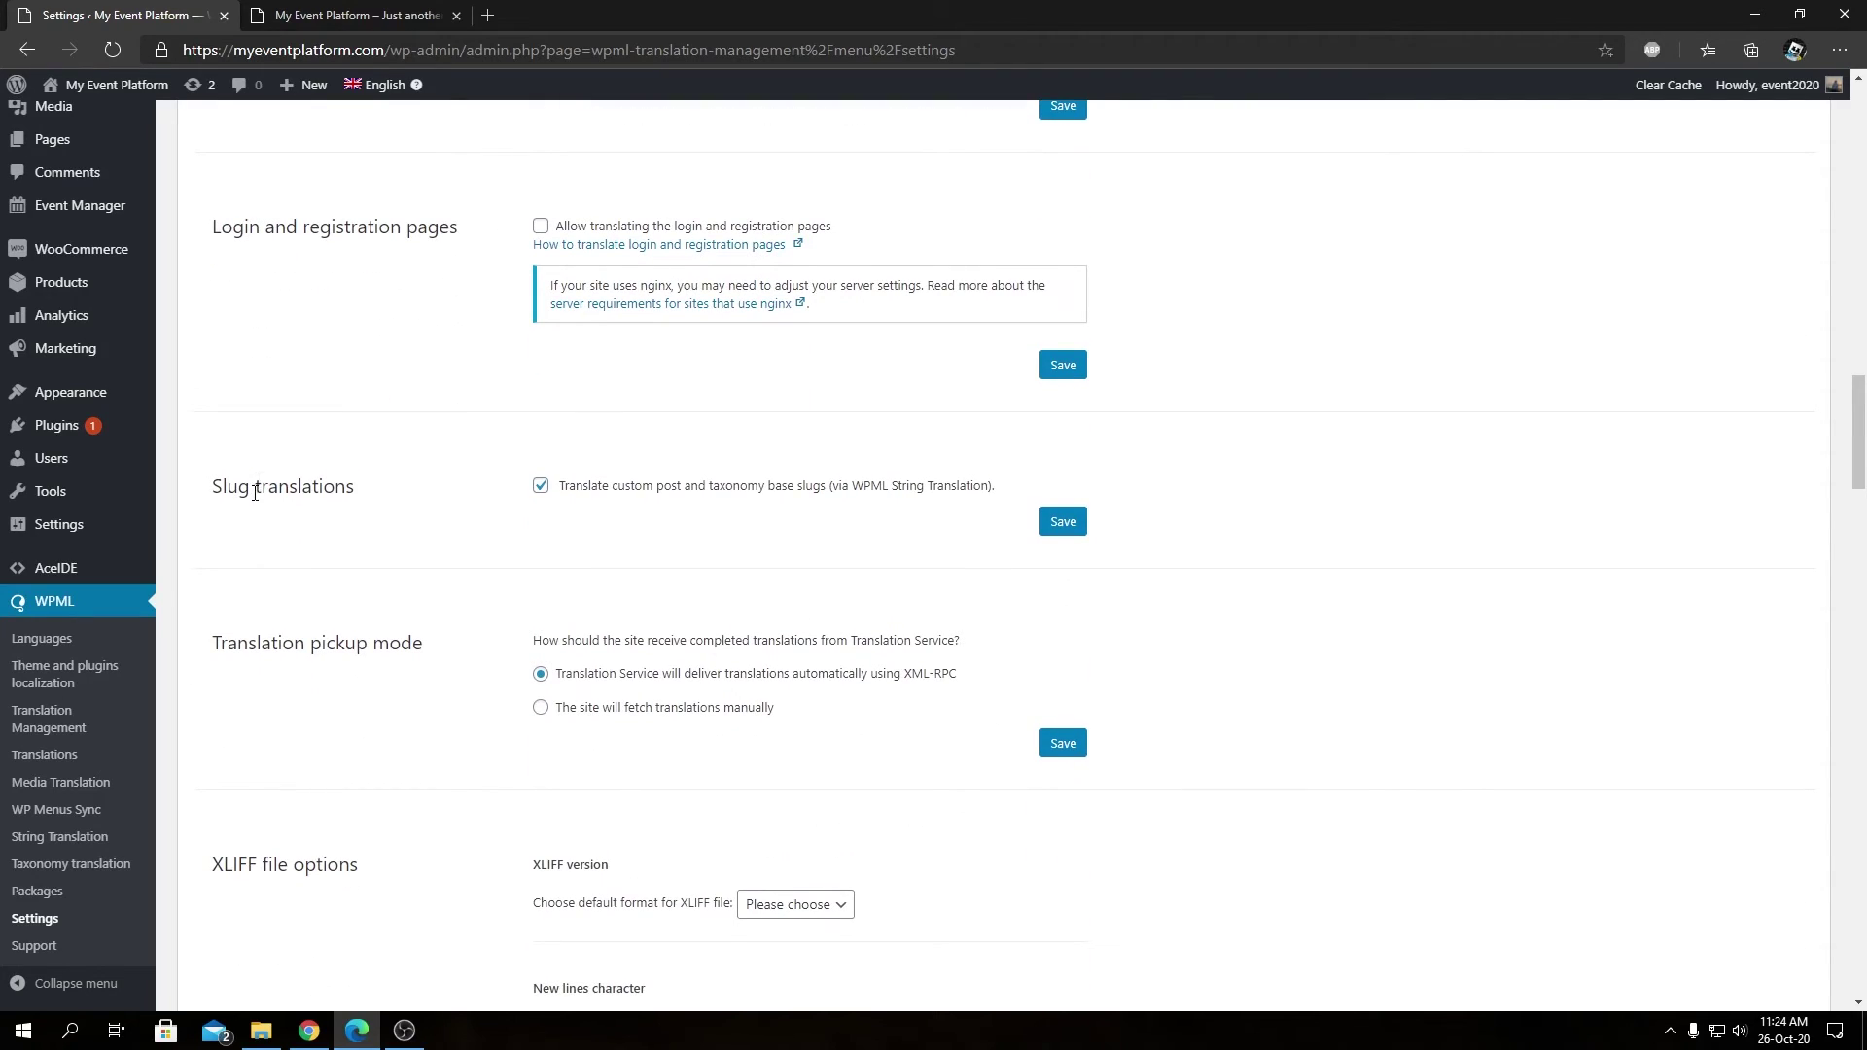
triple_click(258, 482)
key(alt+Tab)
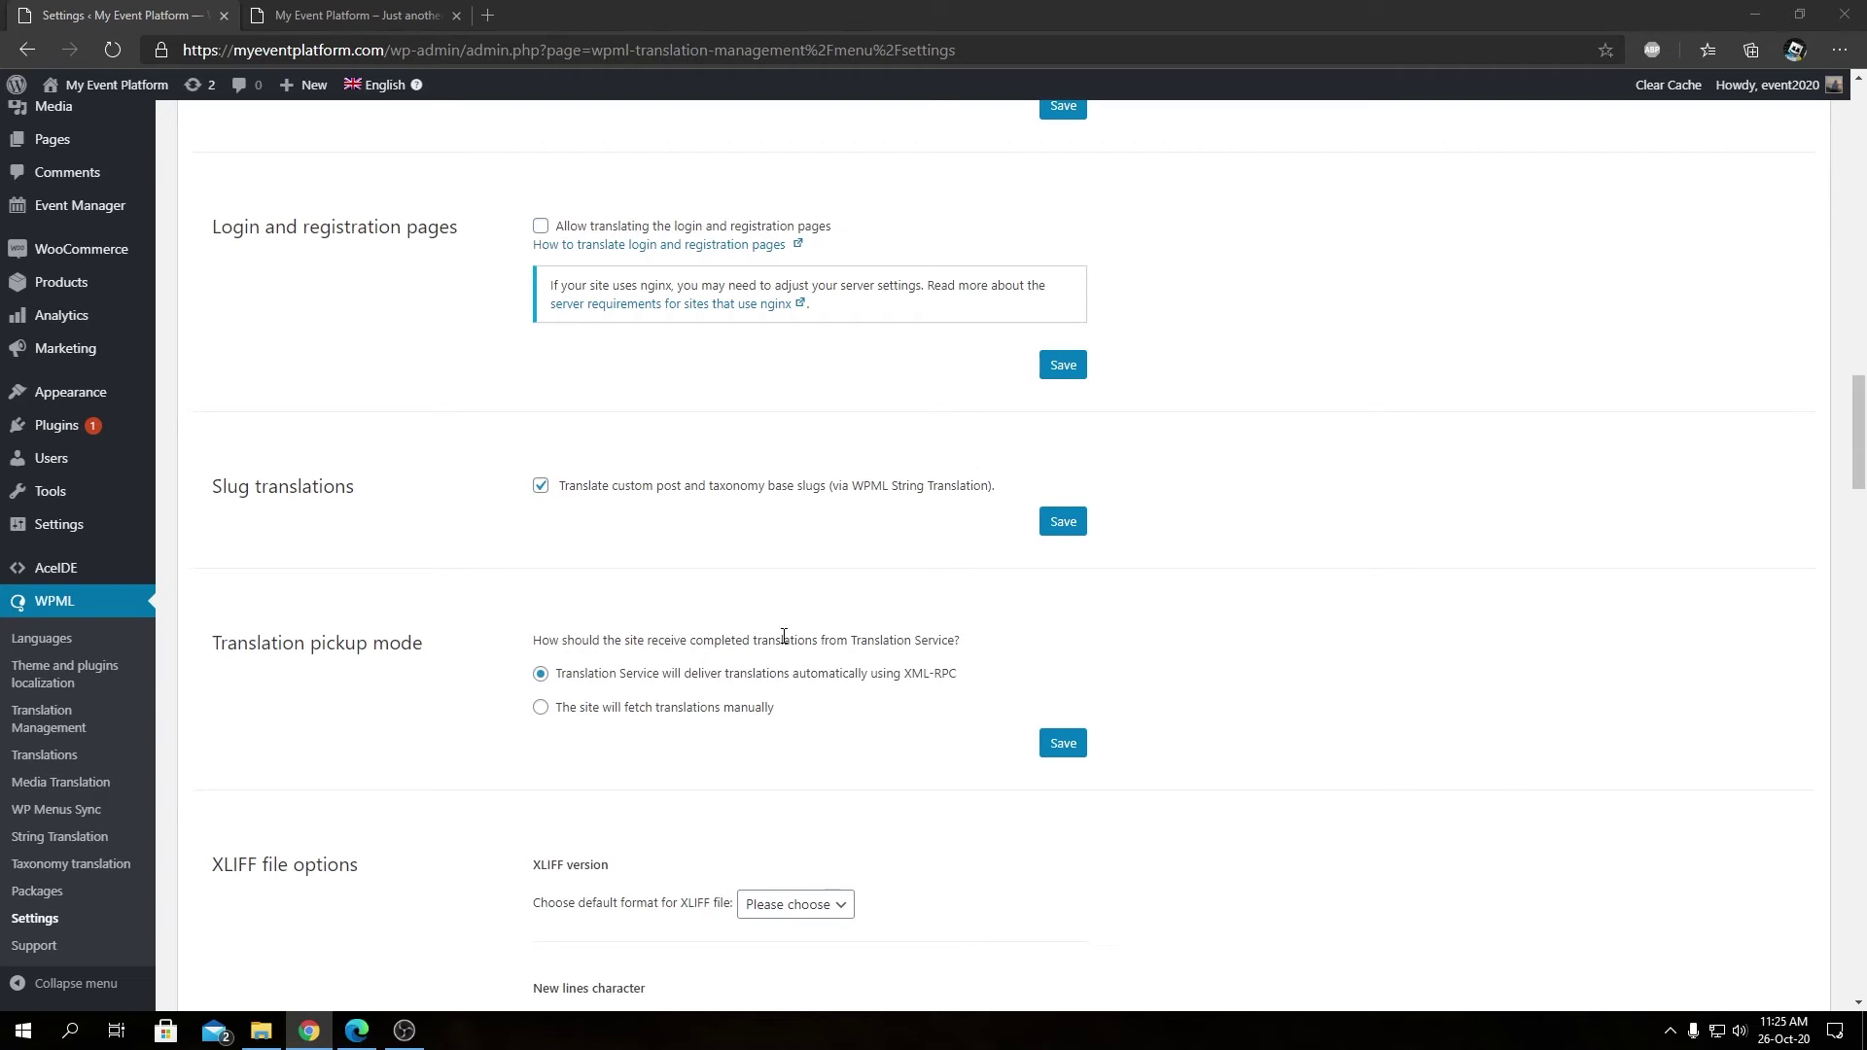
scroll(784, 637, down, 20)
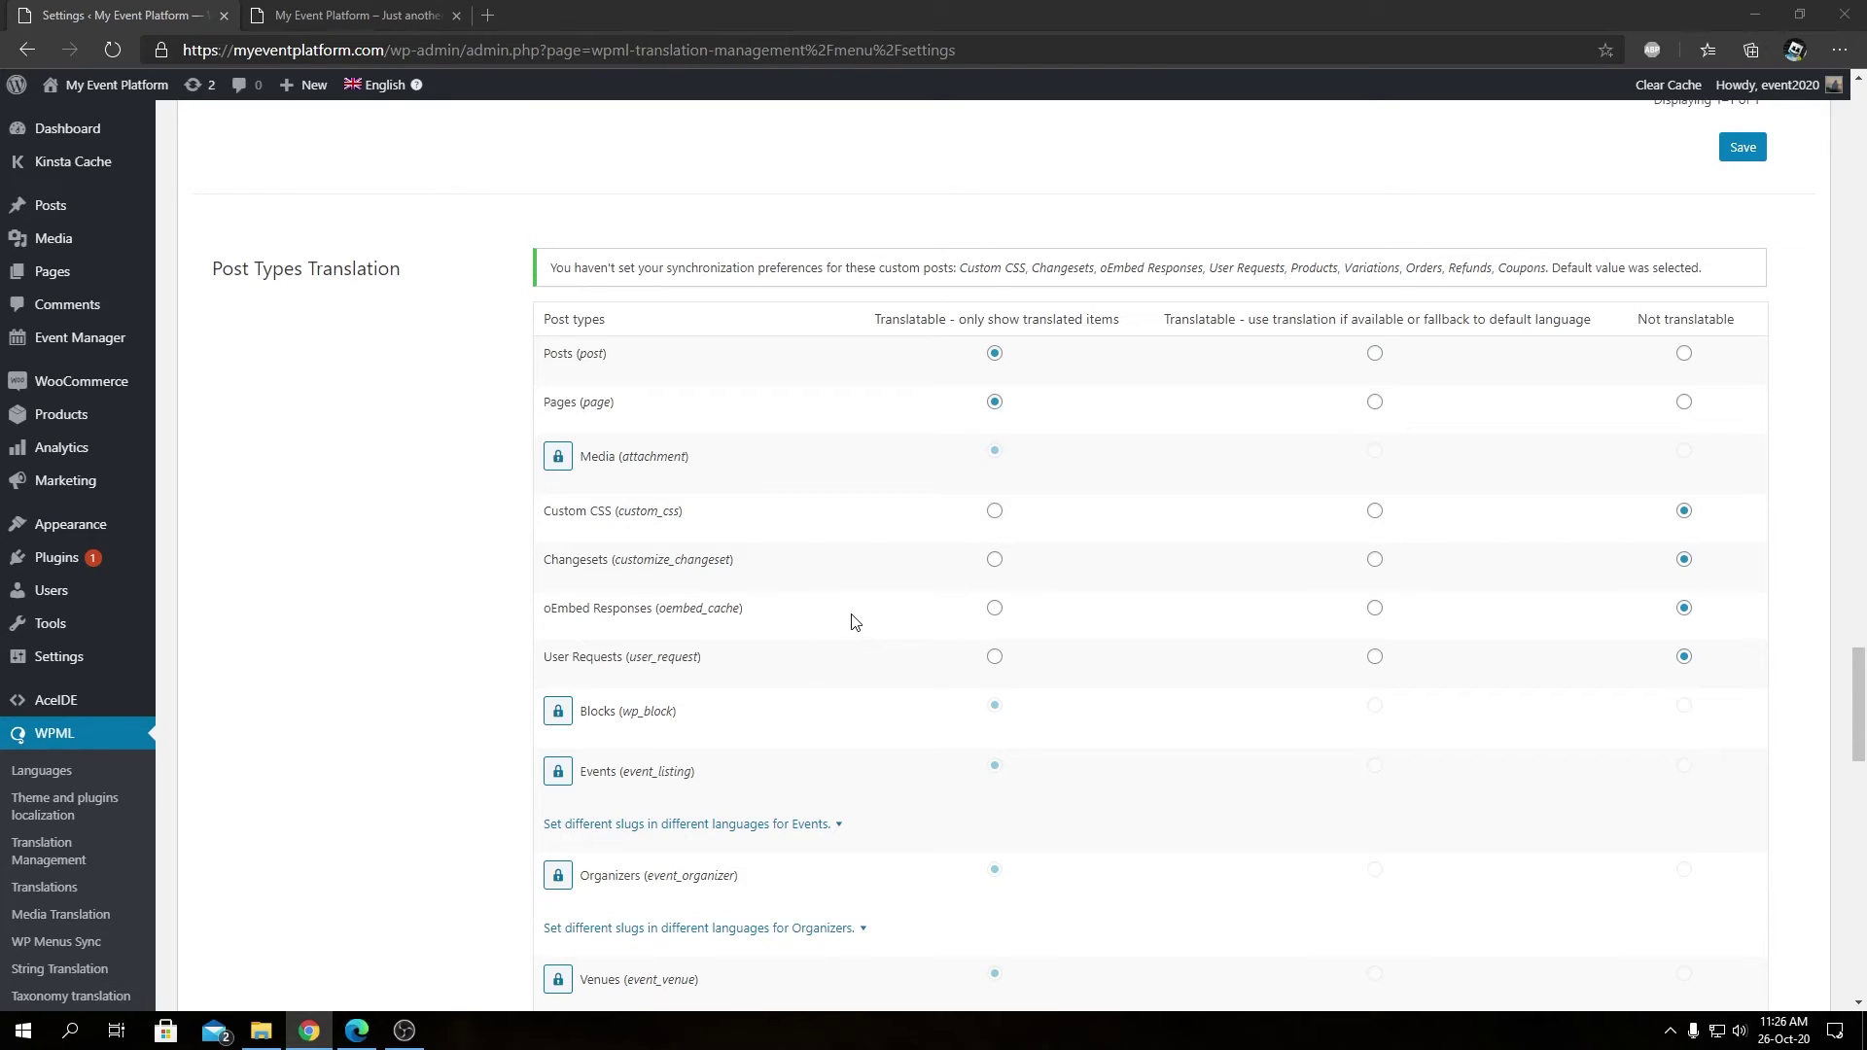
double_click(584, 321)
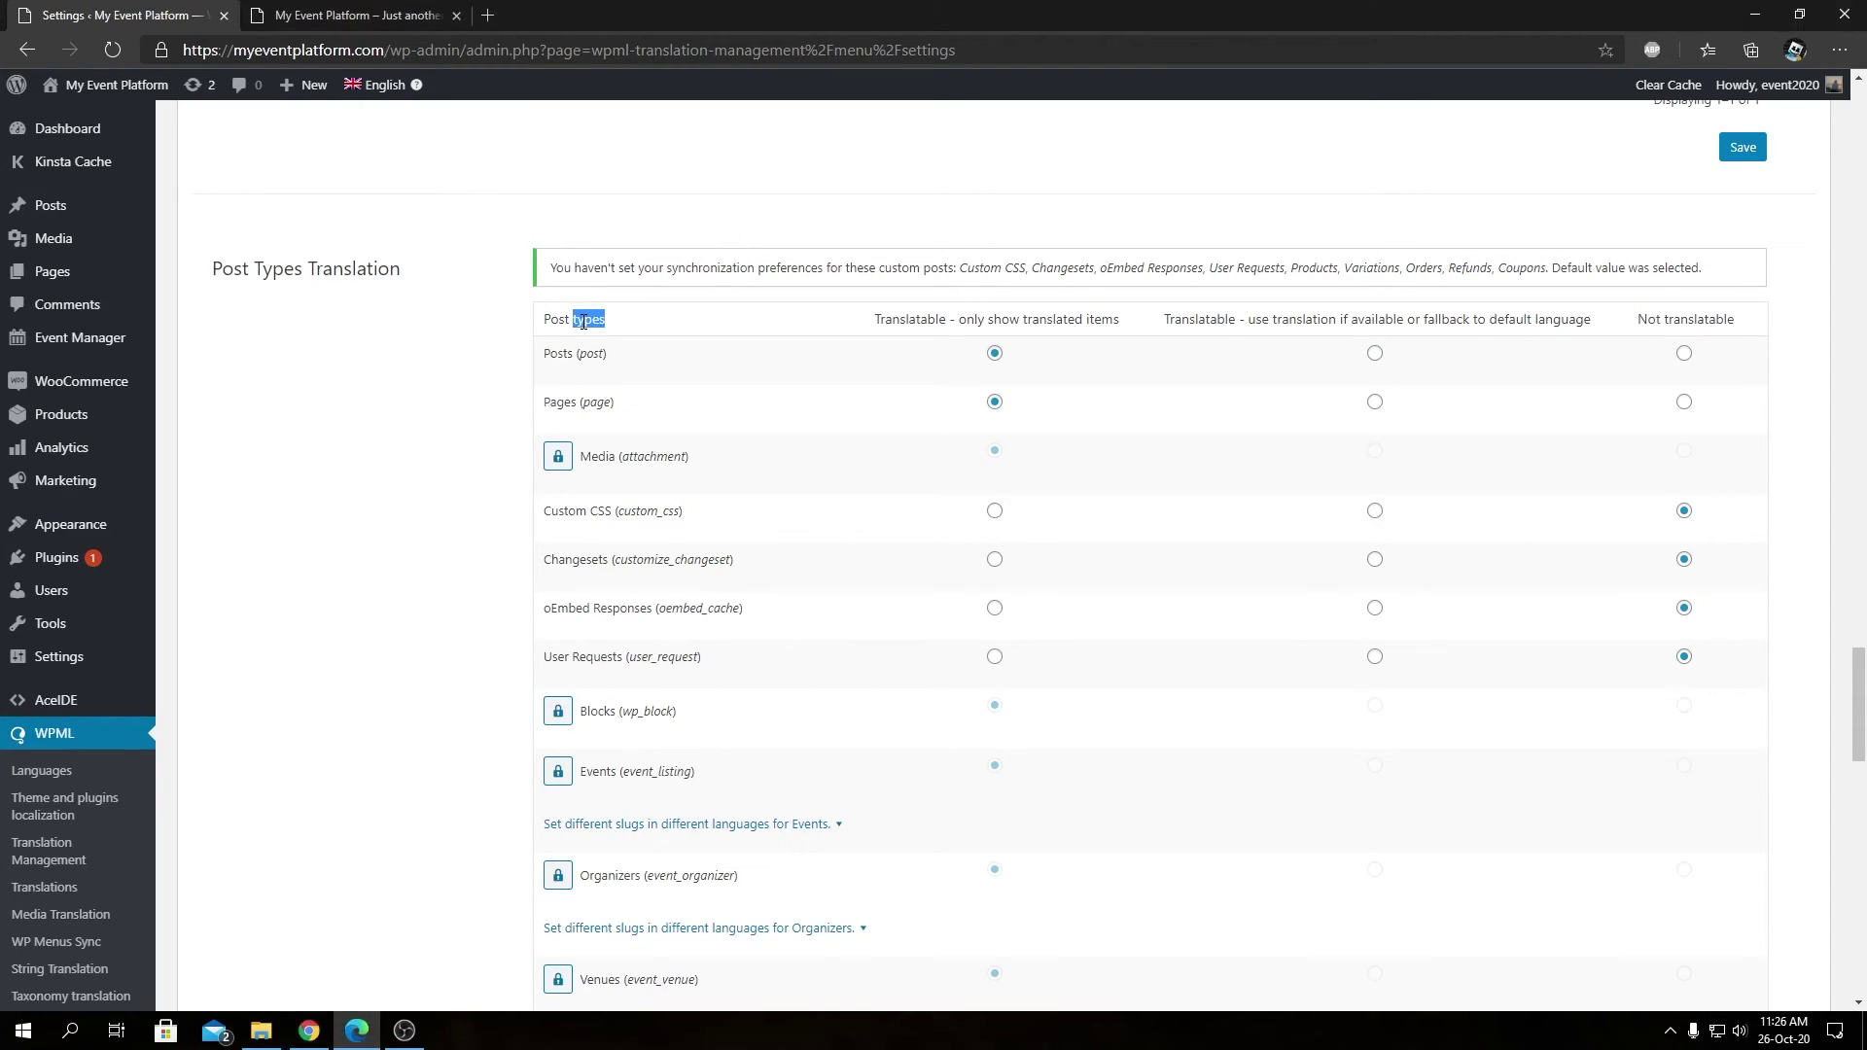
double_click(967, 319)
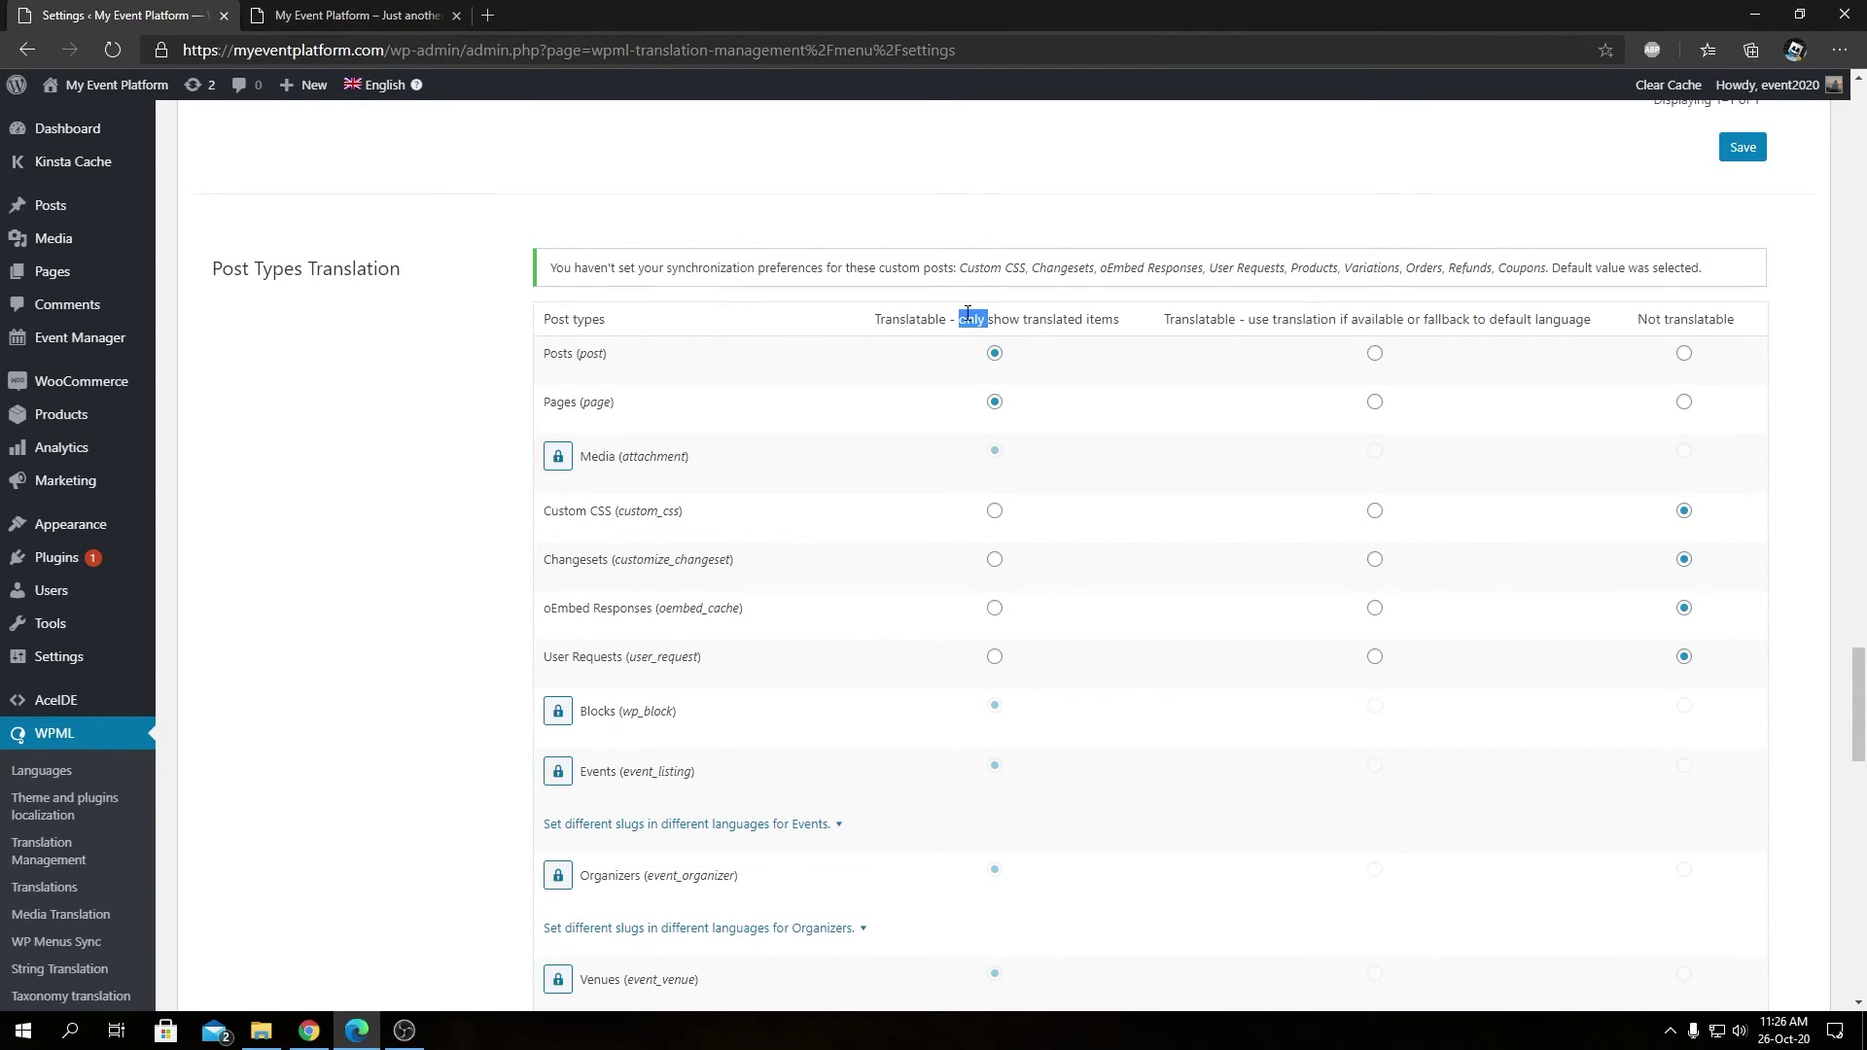
double_click(1192, 319)
double_click(1699, 319)
click(1656, 354)
scroll(1507, 467, down, 3)
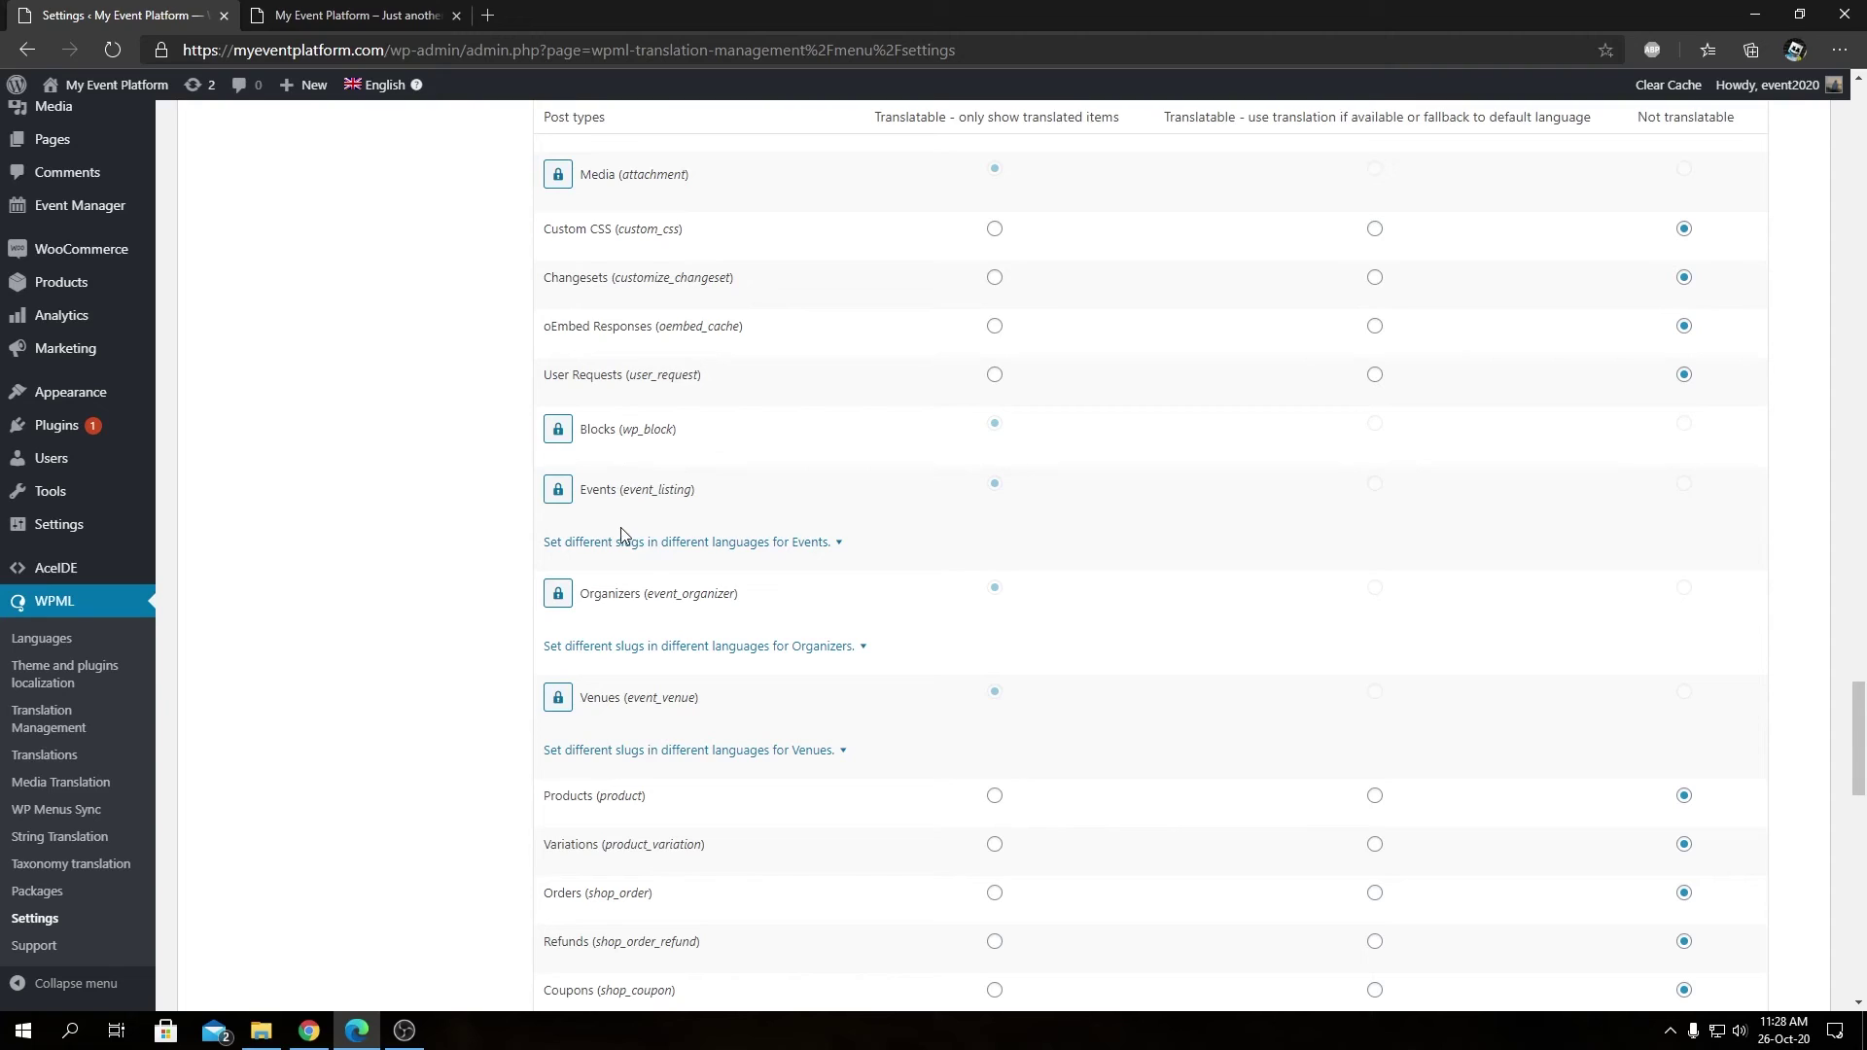
click(563, 498)
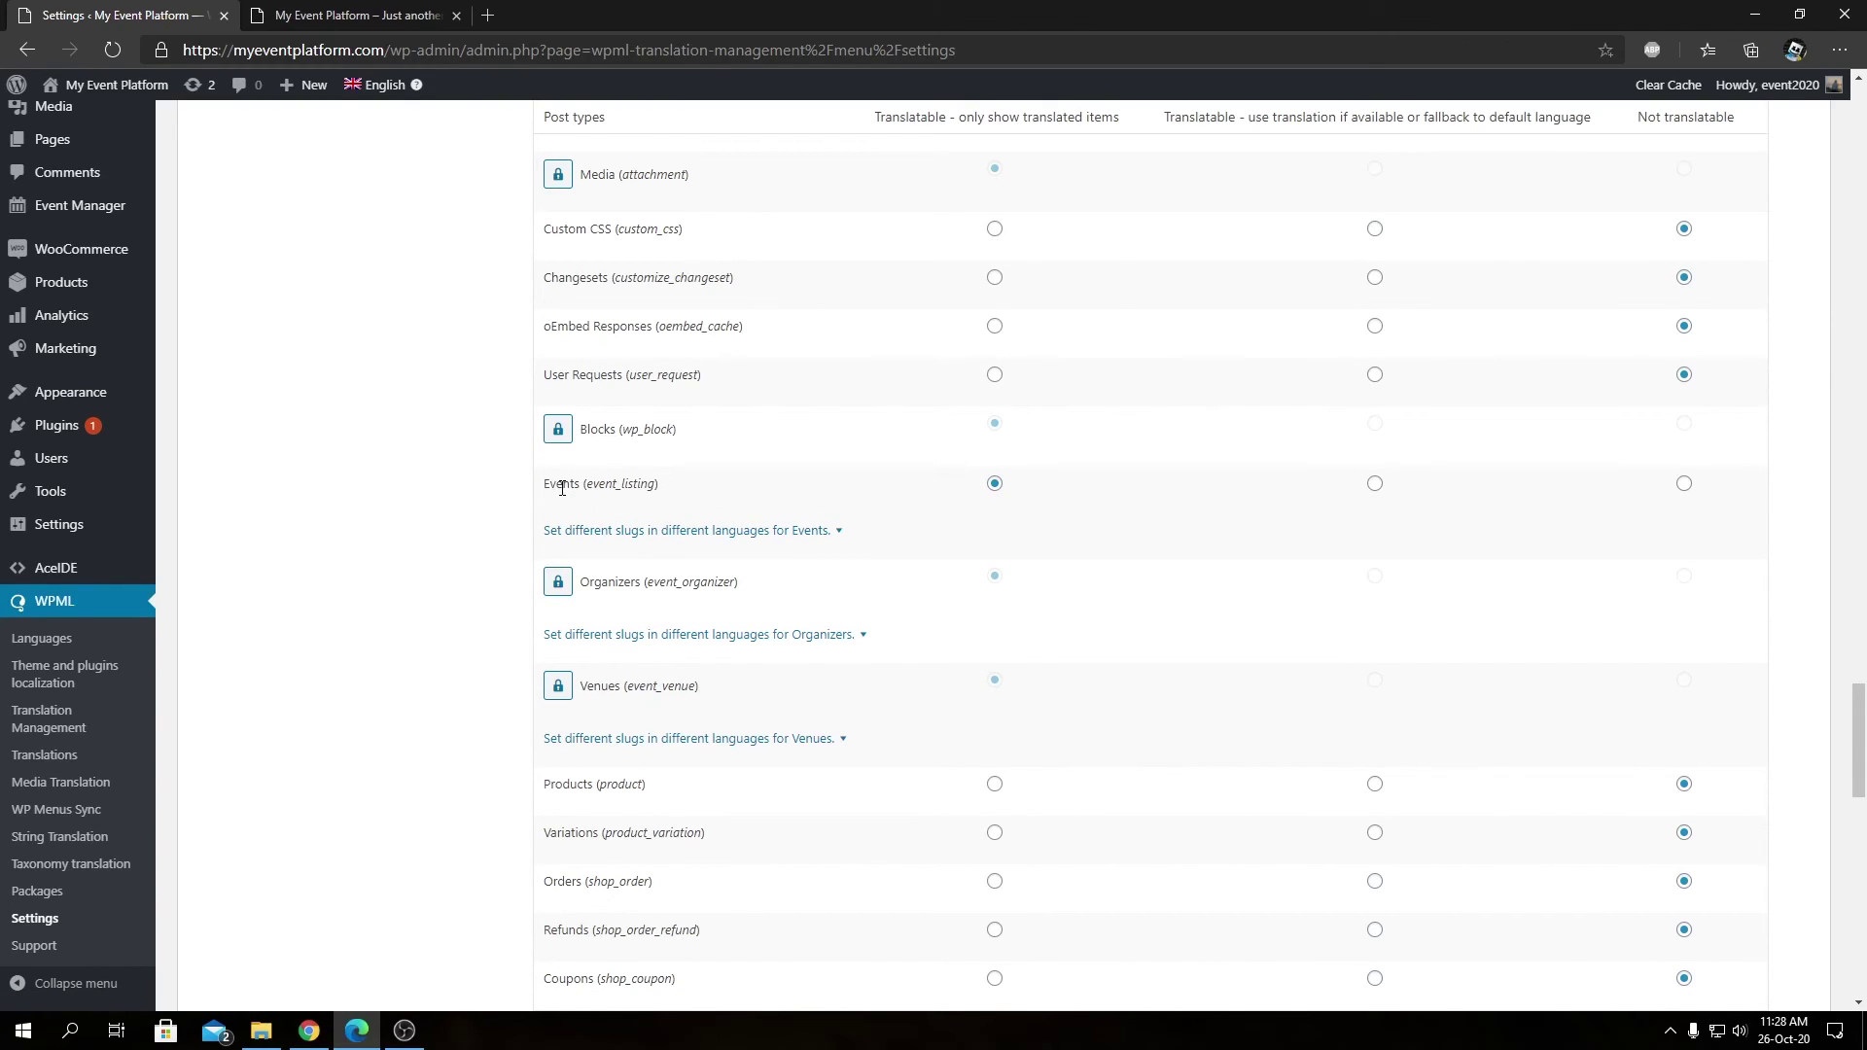
double_click(562, 488)
double_click(646, 487)
click(1375, 484)
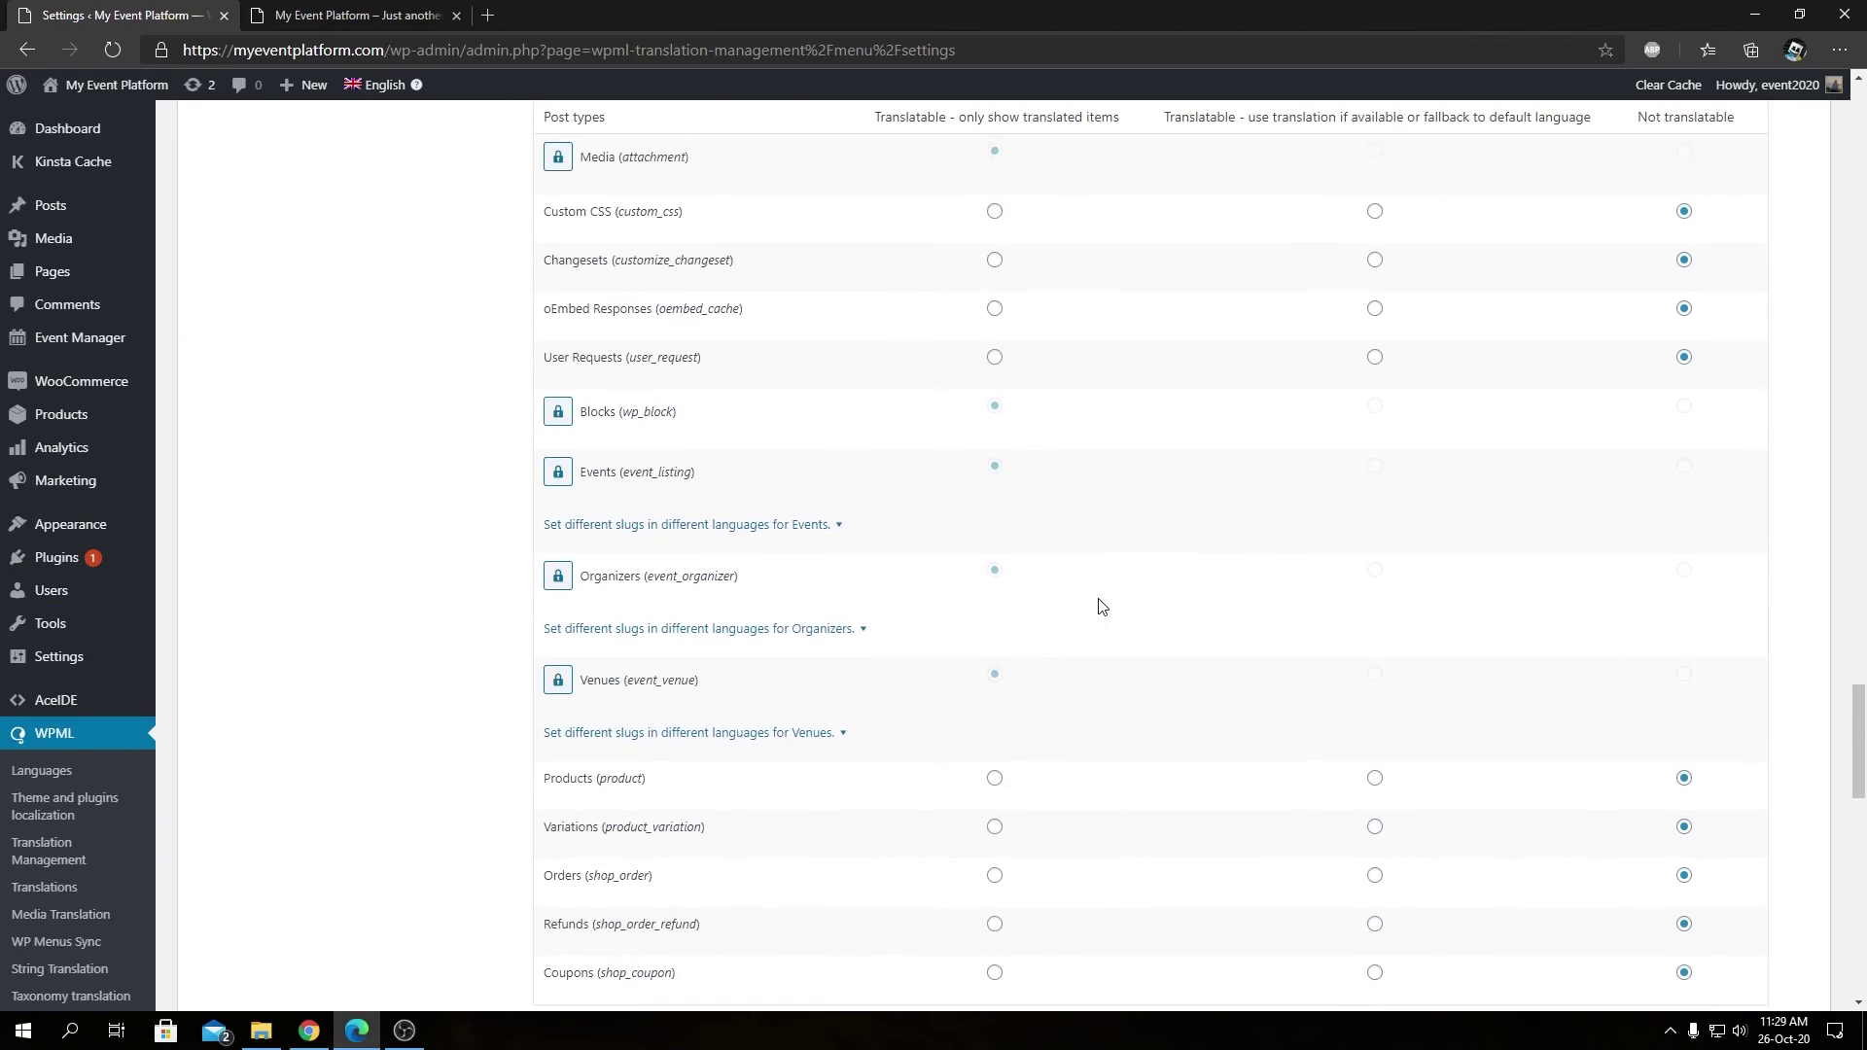
scroll(1096, 609, down, 1)
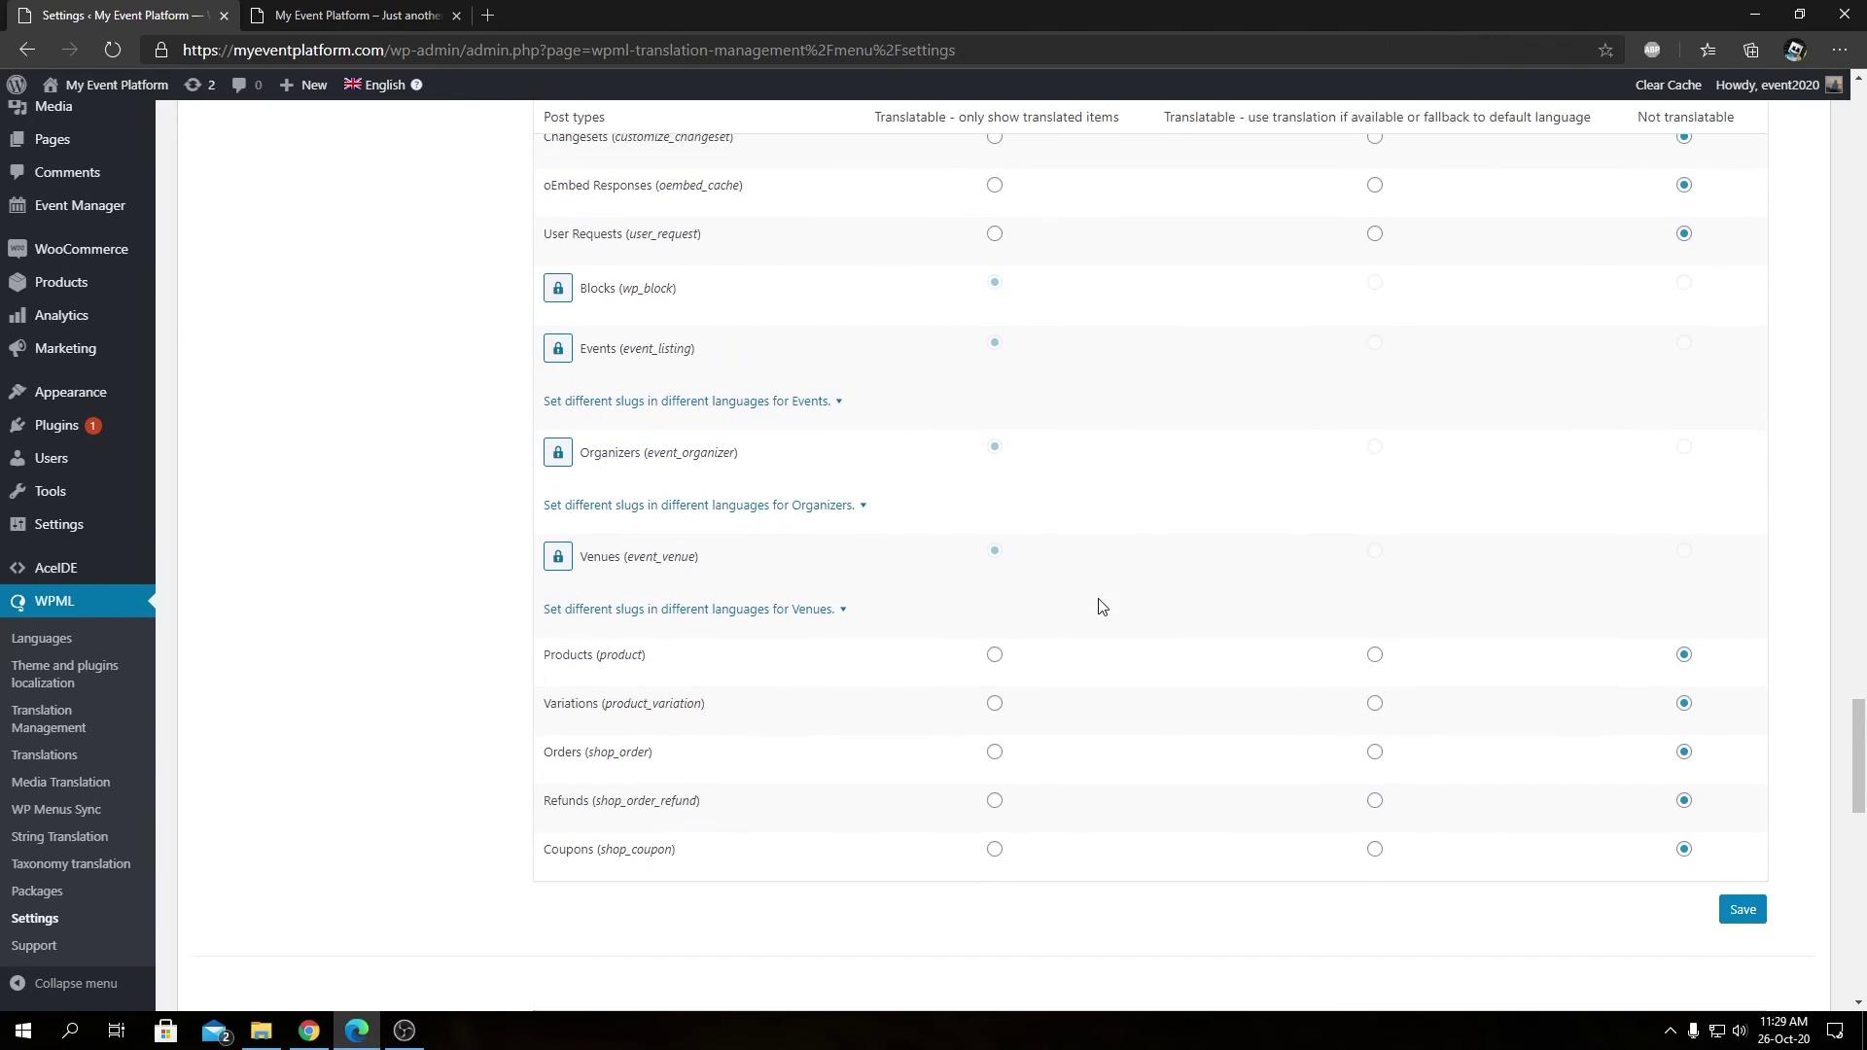
scroll(1142, 421, up, 1)
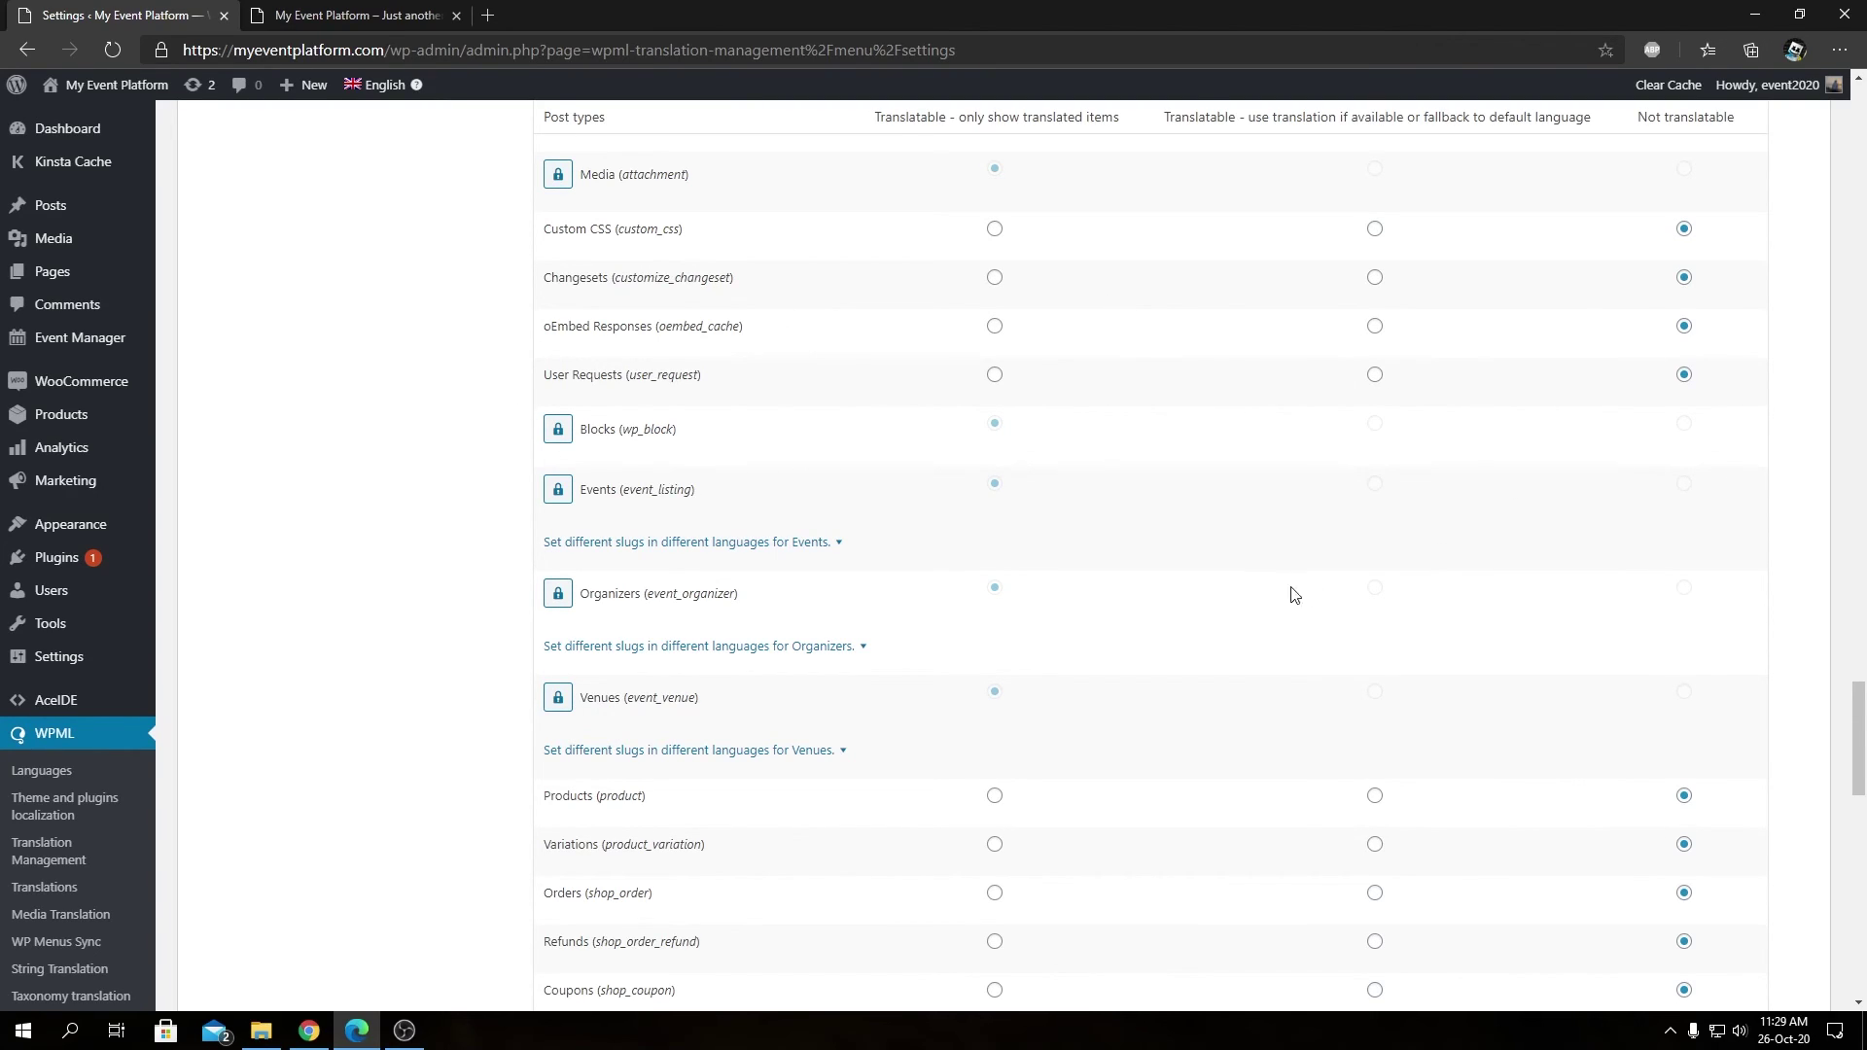
scroll(1224, 593, down, 1)
scroll(1224, 593, down, 3)
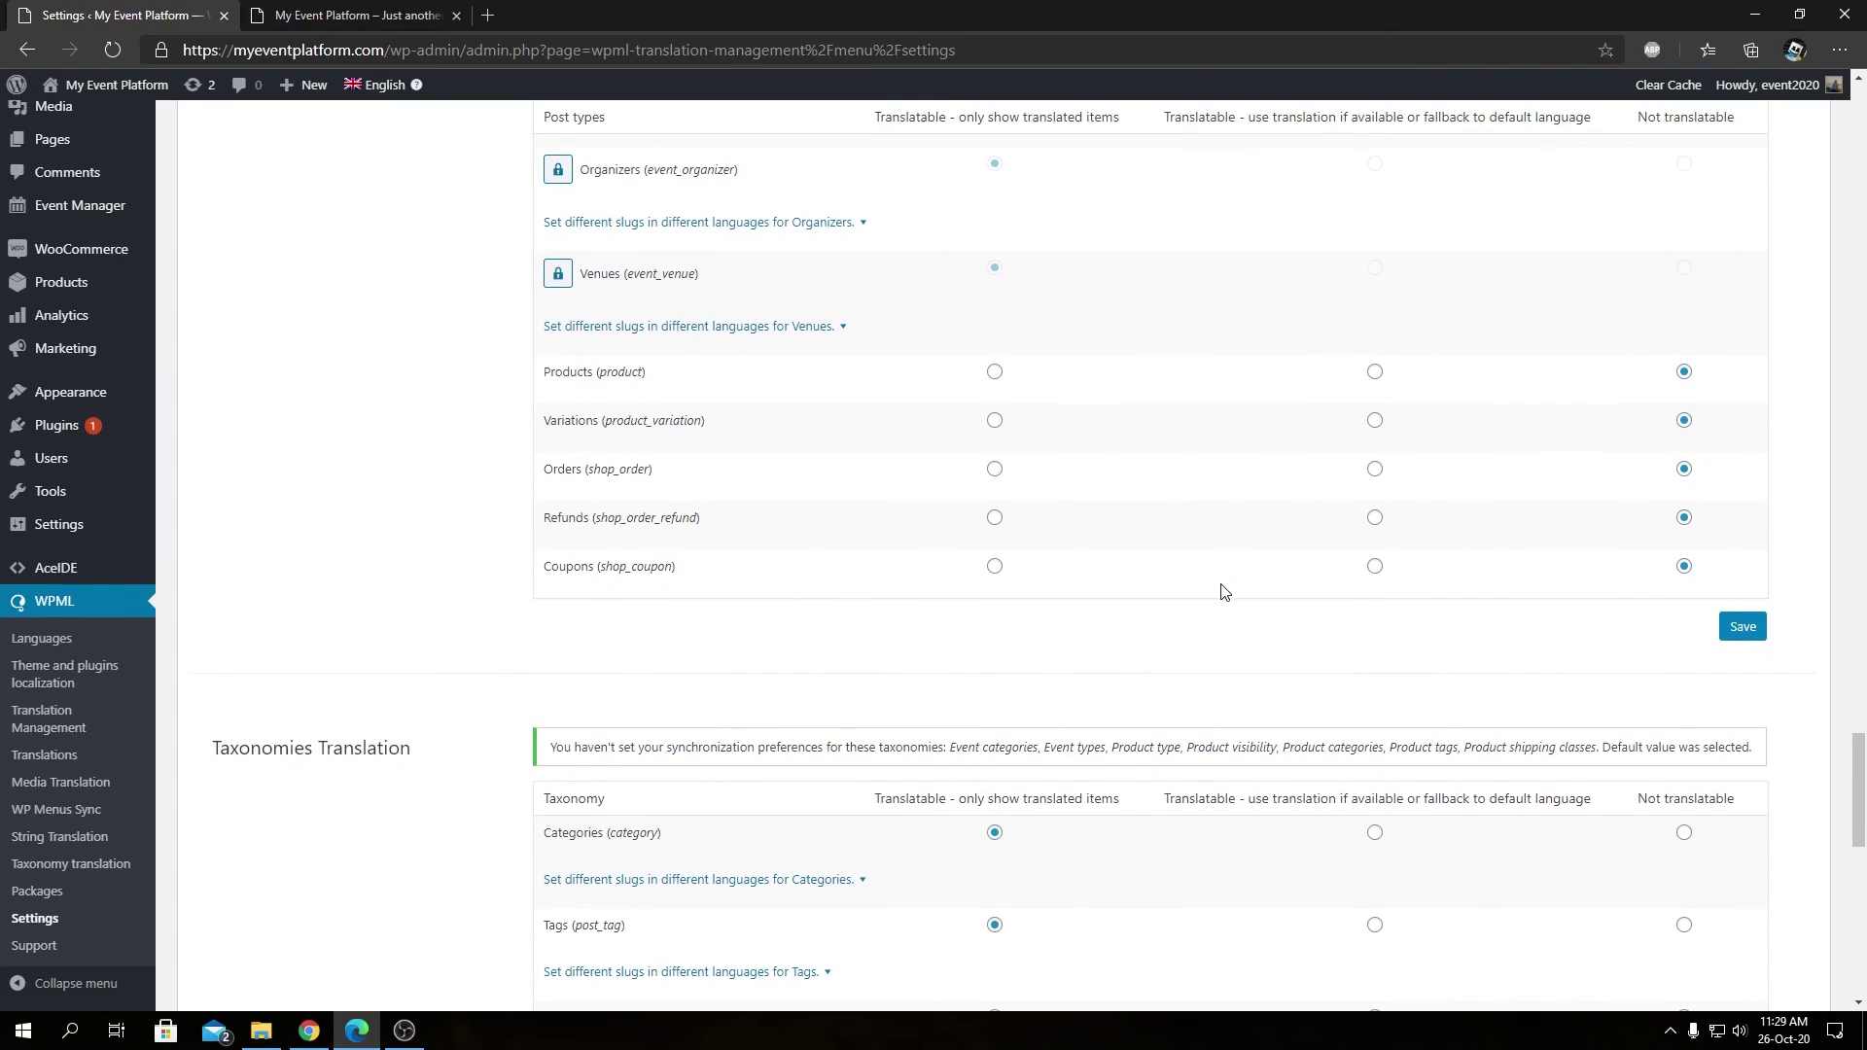
scroll(1224, 593, down, 3)
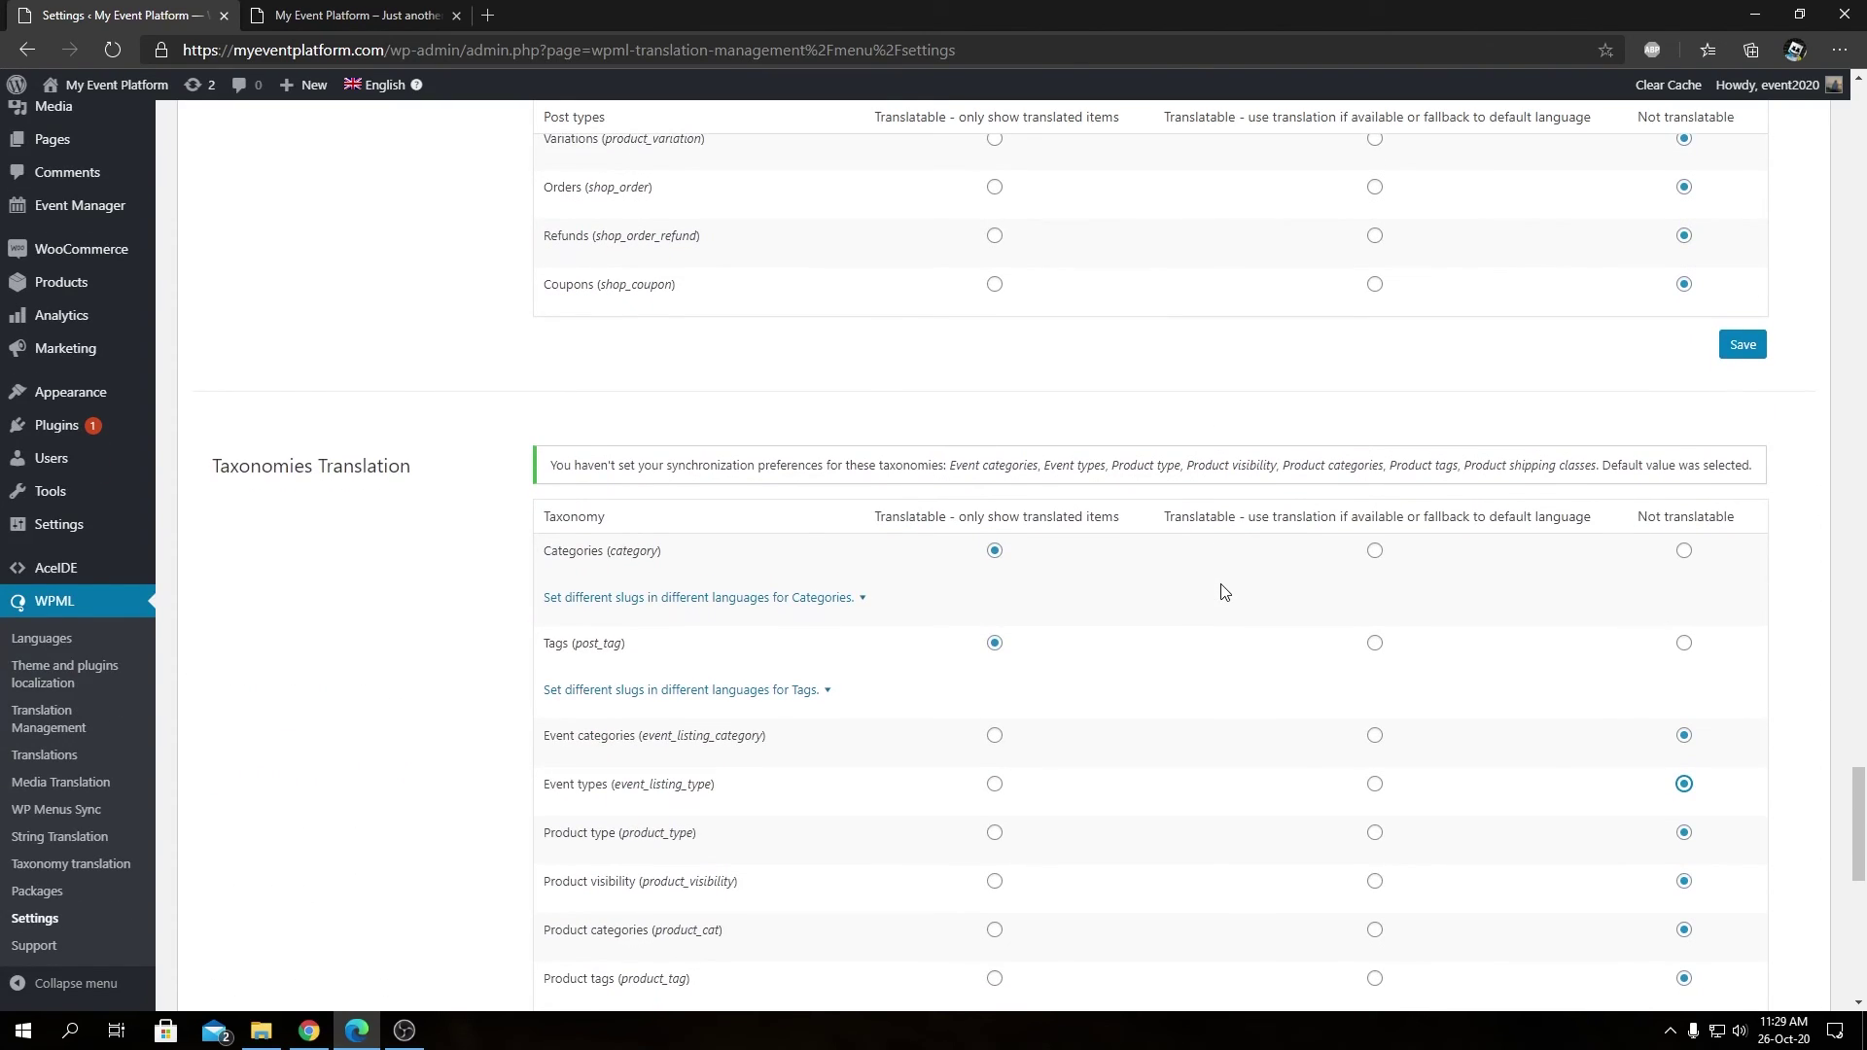
scroll(988, 496, down, 2)
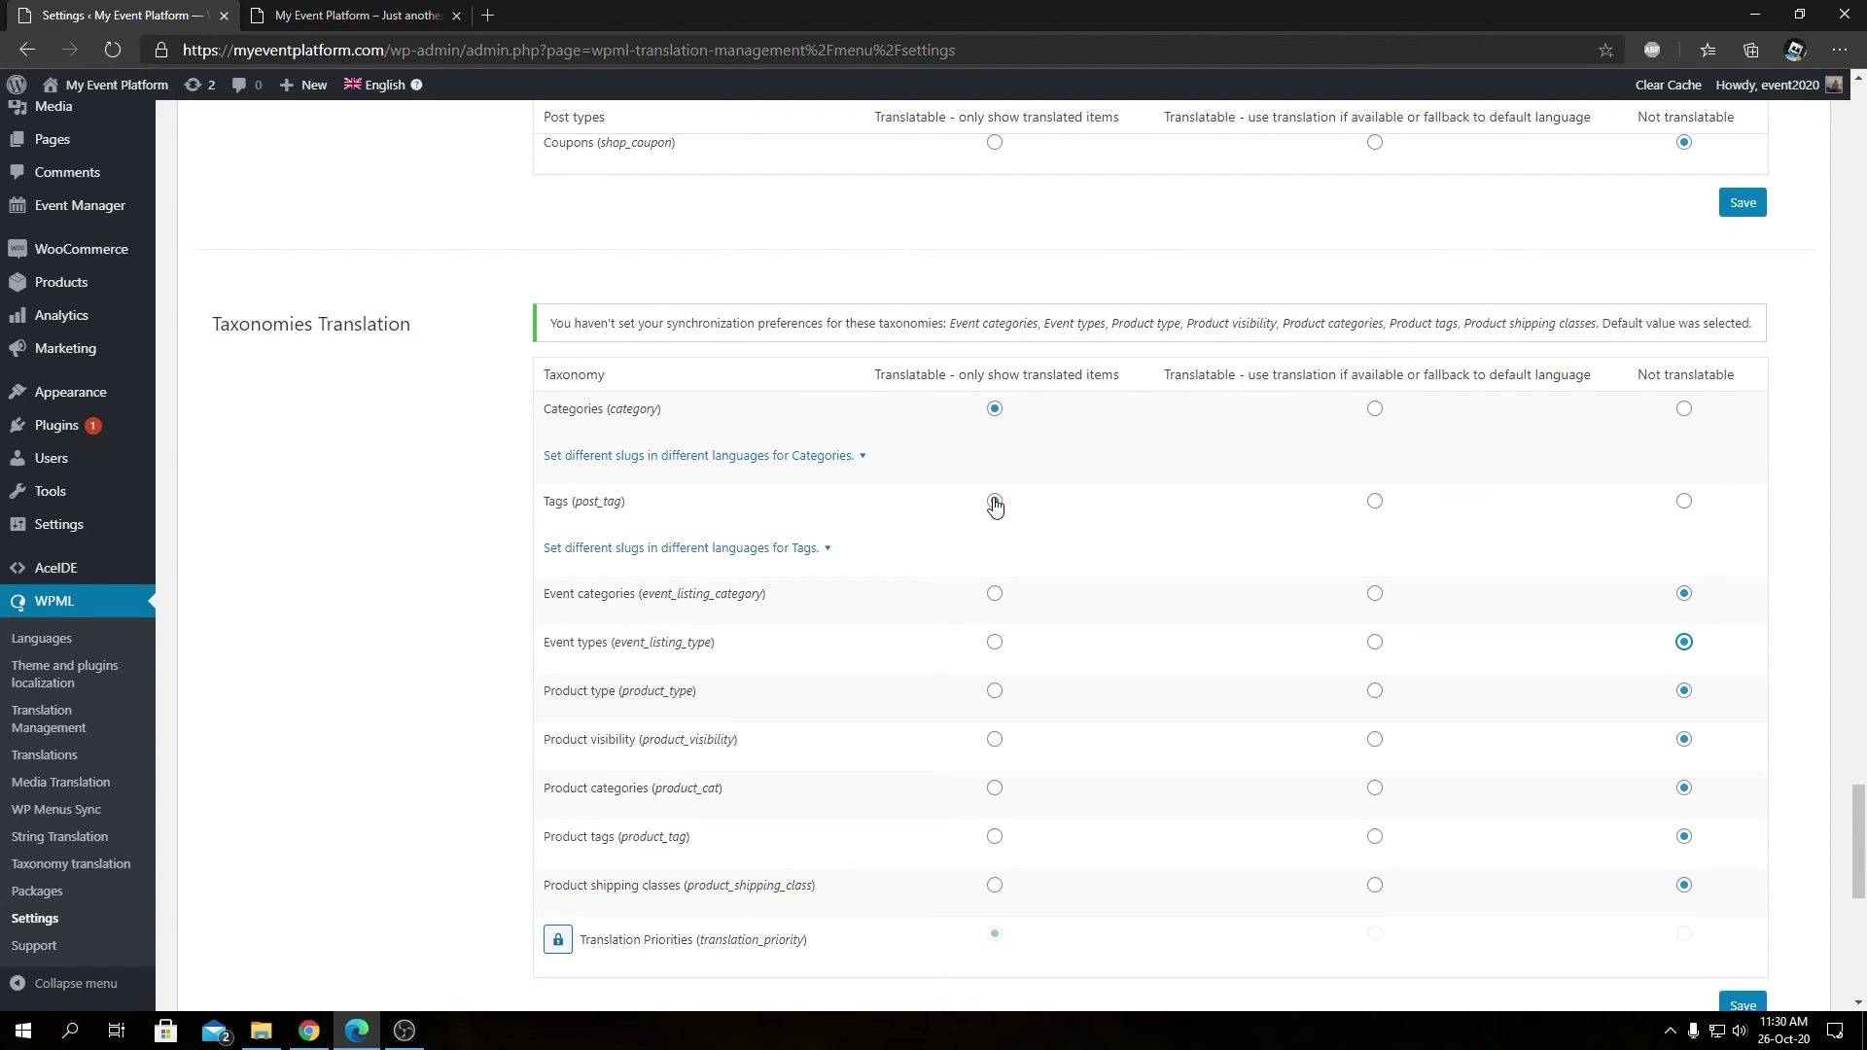
click(1376, 595)
click(1375, 644)
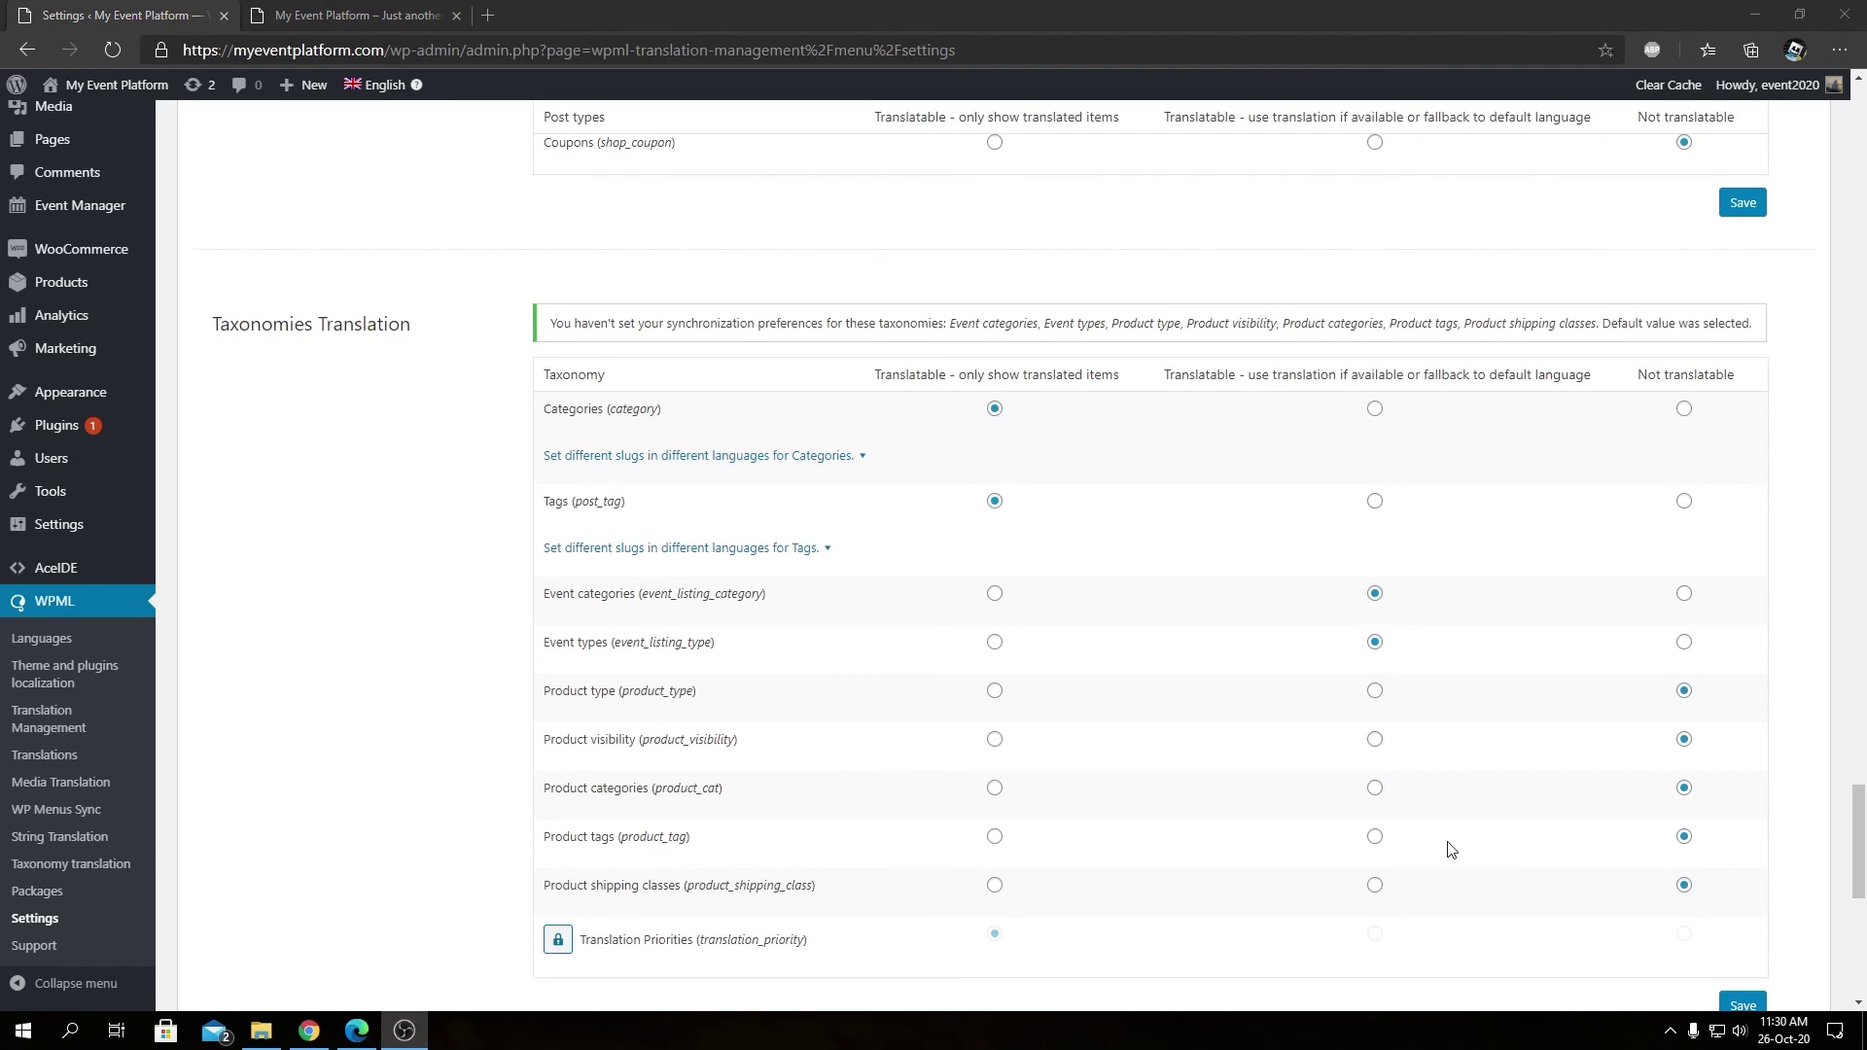
scroll(1366, 844, down, 2)
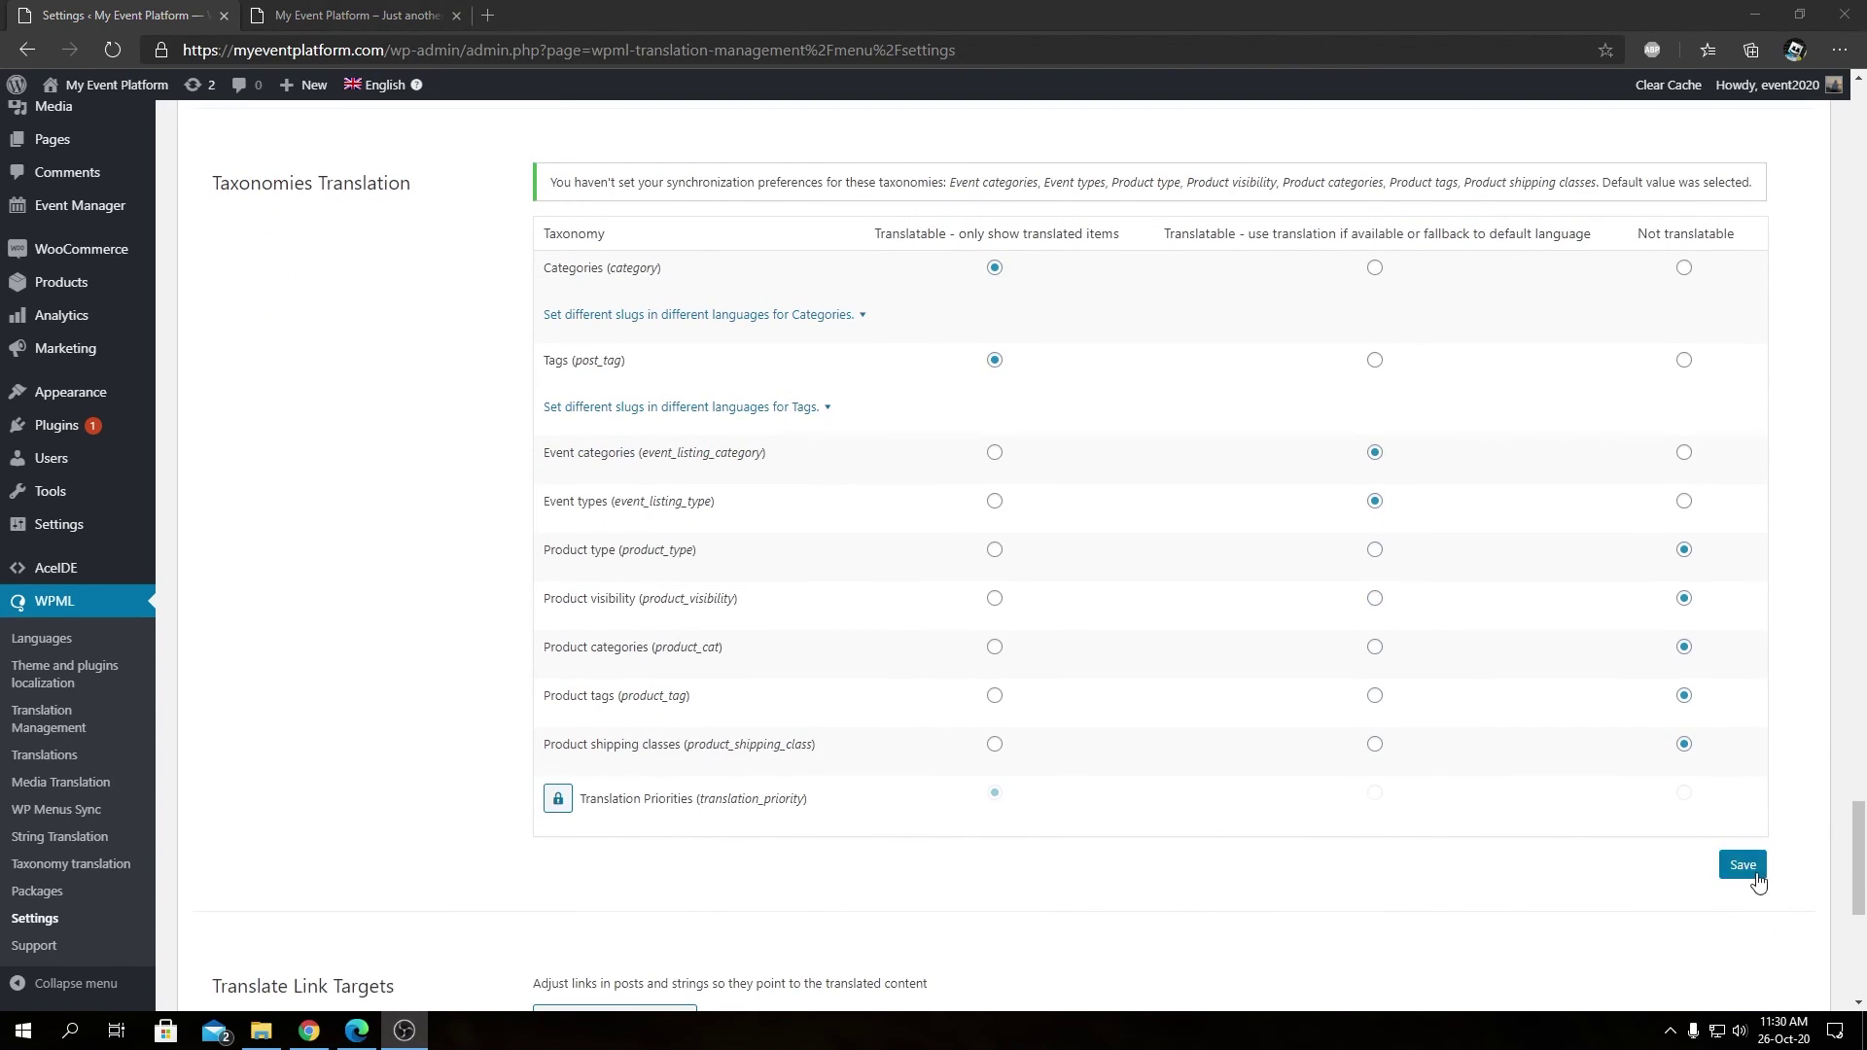
click(1758, 881)
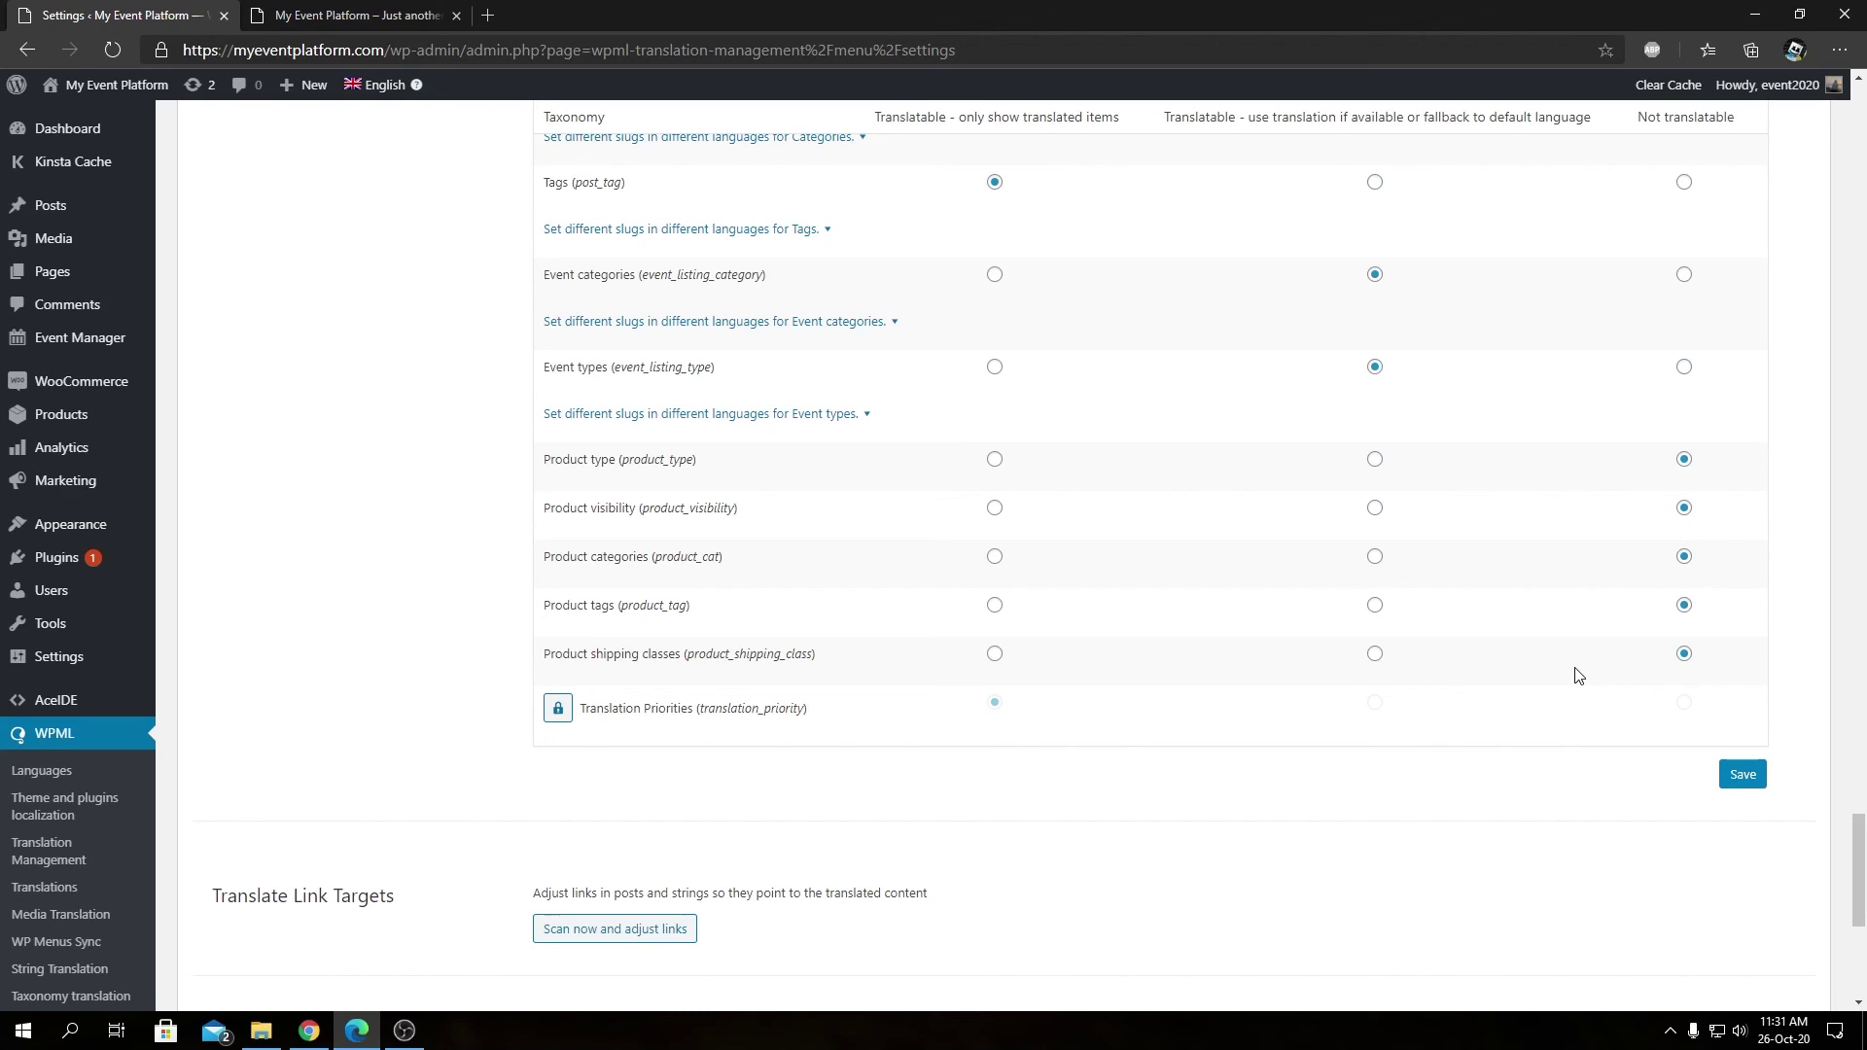
key(alt+Tab)
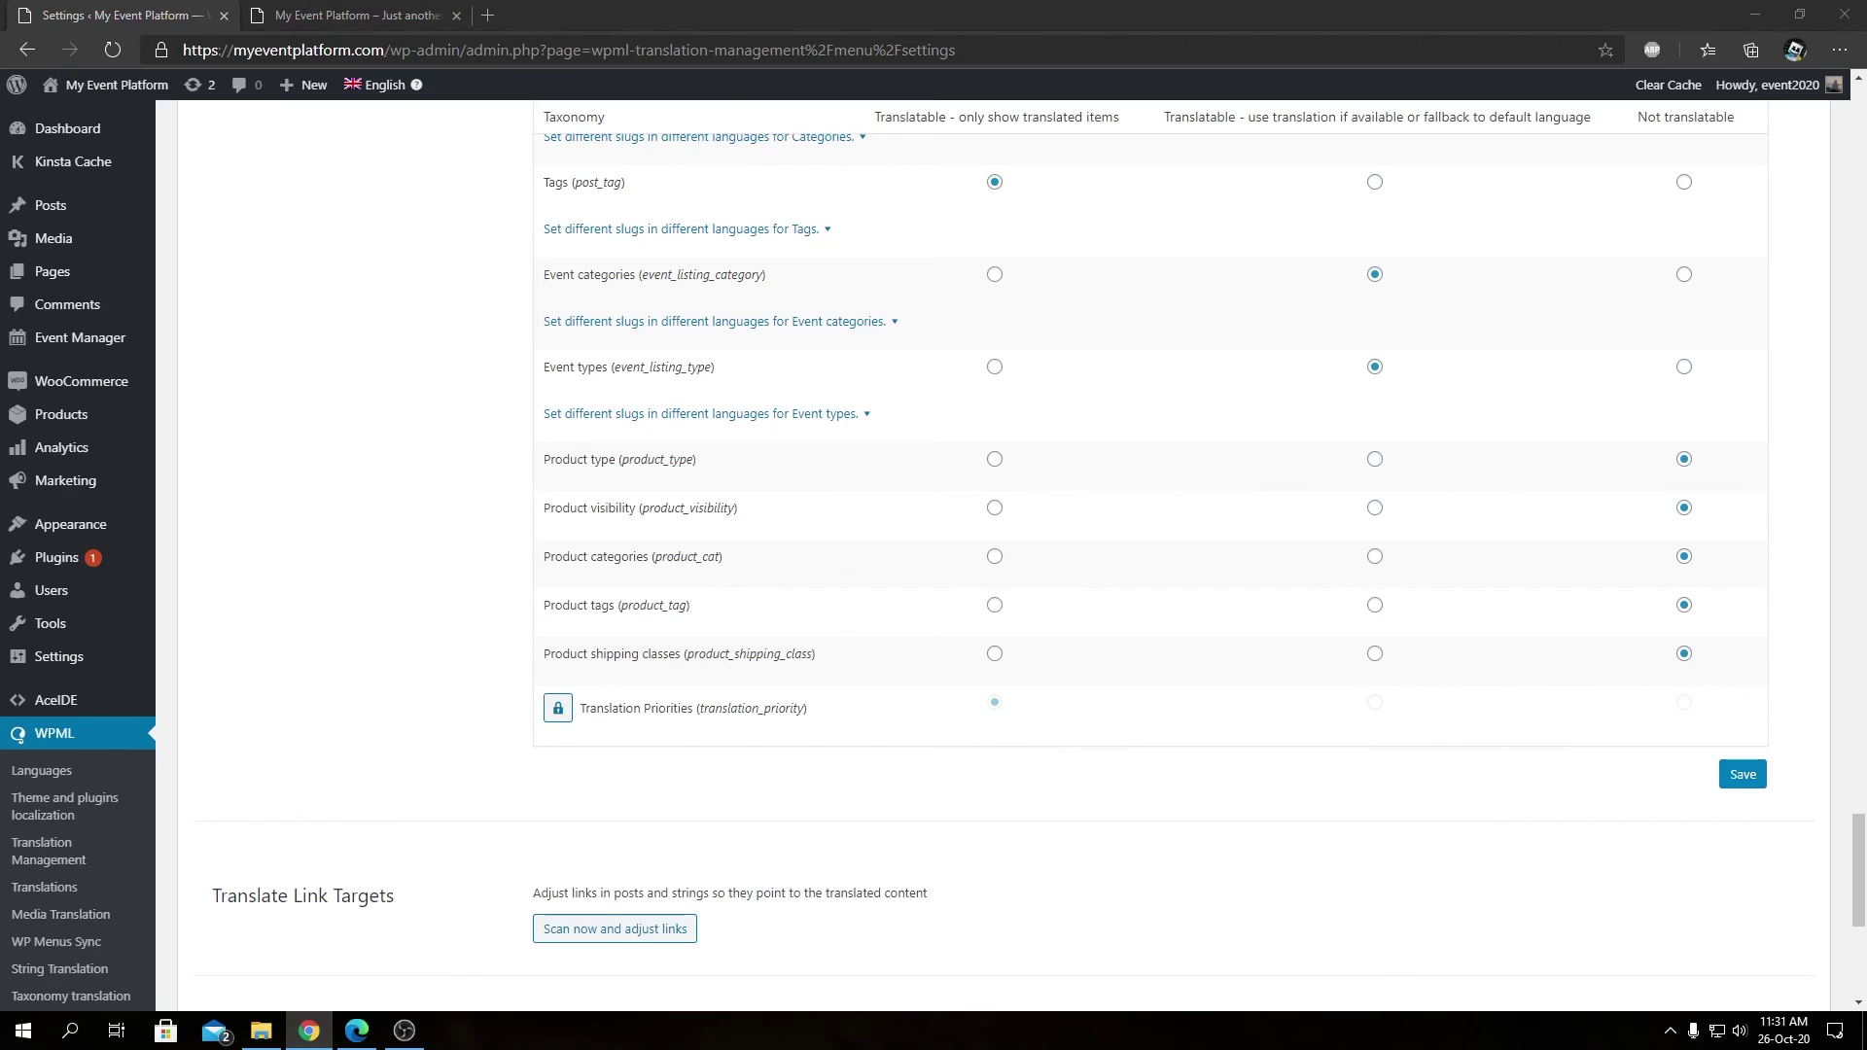
click(1194, 784)
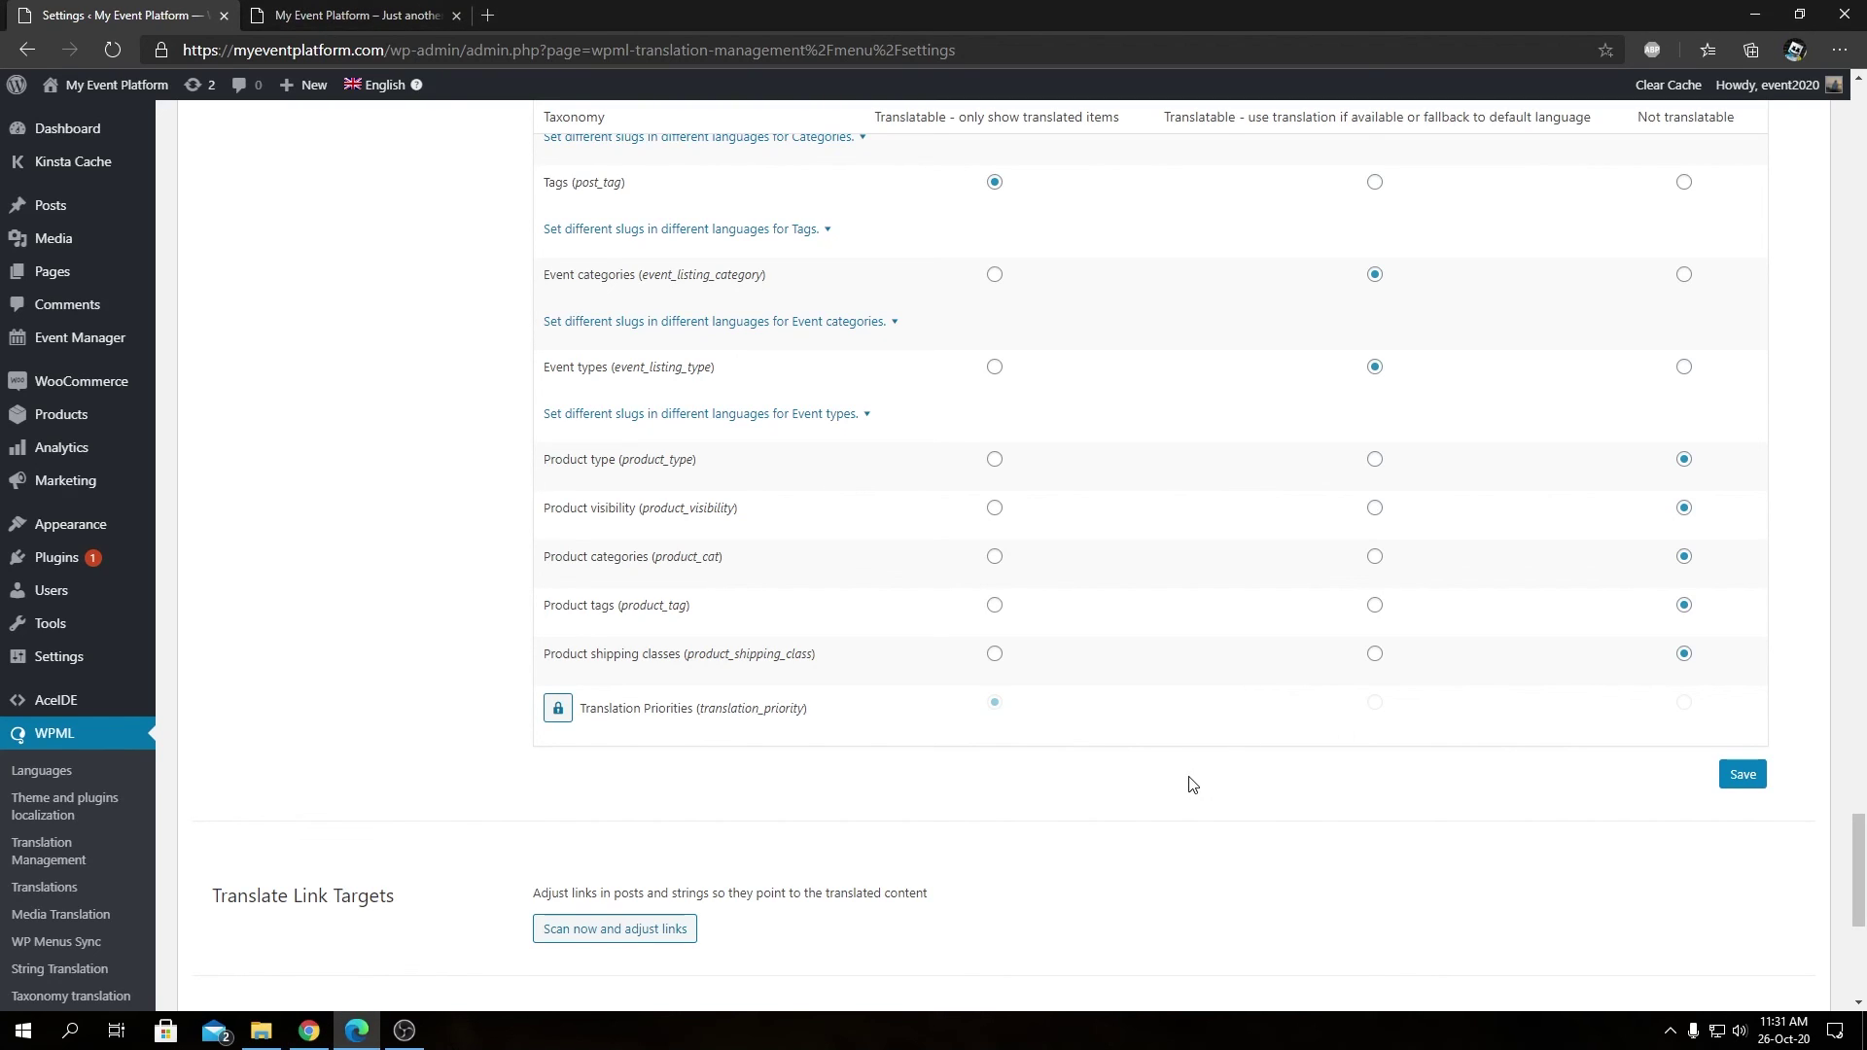